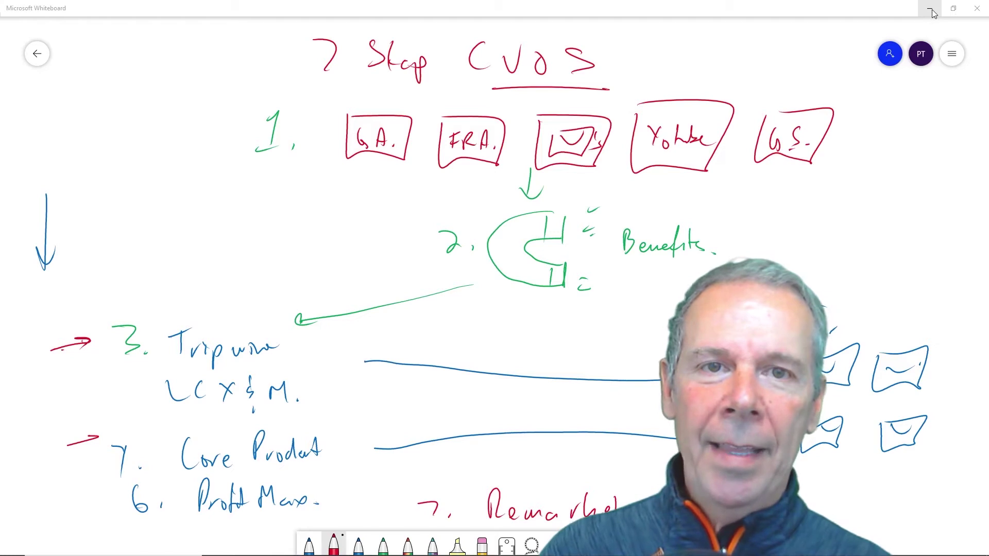
Switch from the whiteboard to a maximized Chrome window, open jazzmentl.com and look over its home page
left_click(932, 9)
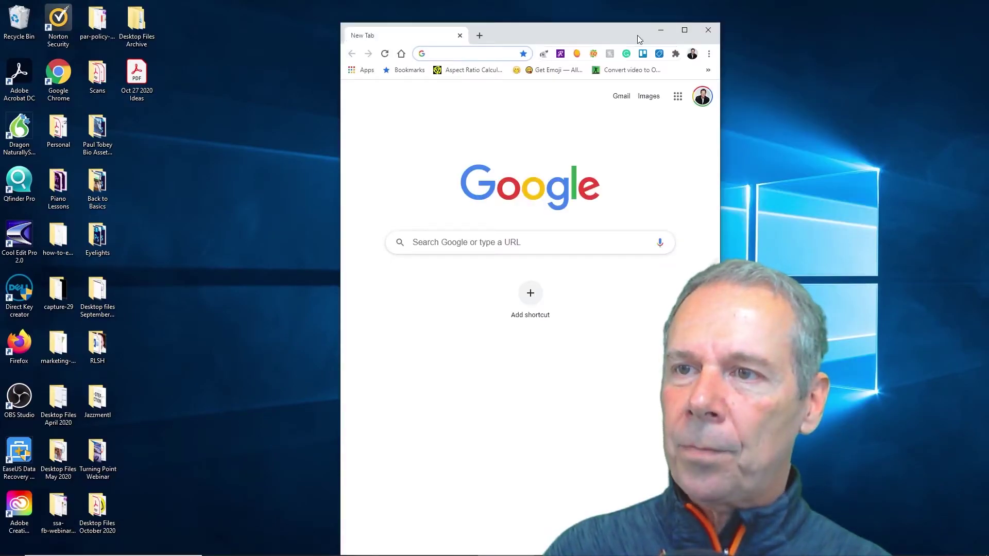
left_click(684, 30)
left_click(316, 27)
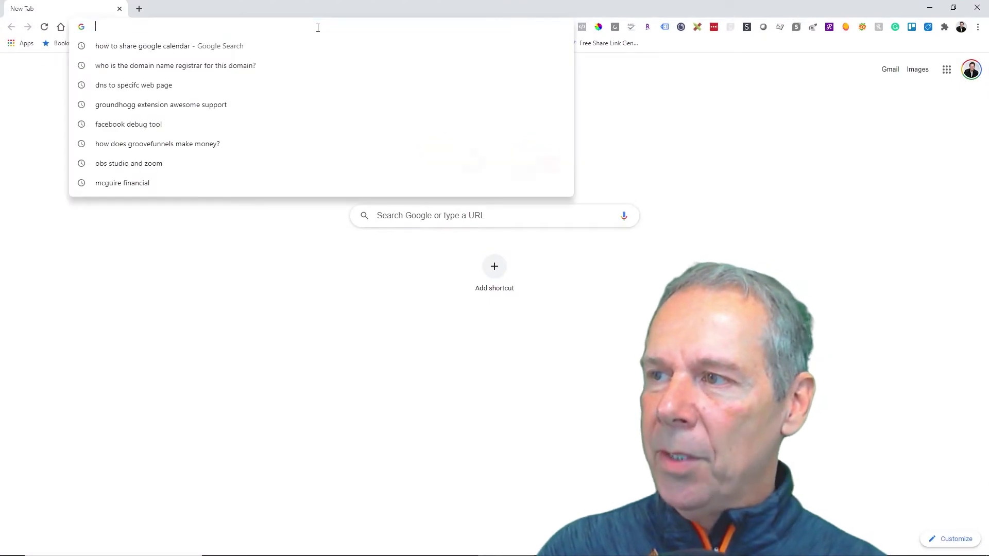
type("jazz")
key("Return")
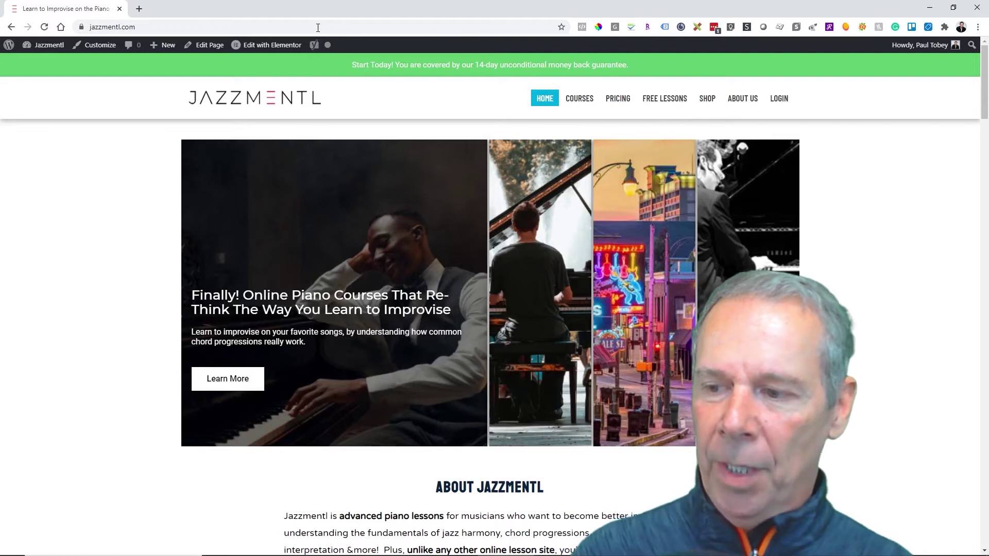
scroll(369, 271, "down", 4)
left_click_drag(291, 306, 547, 413)
left_click(547, 413)
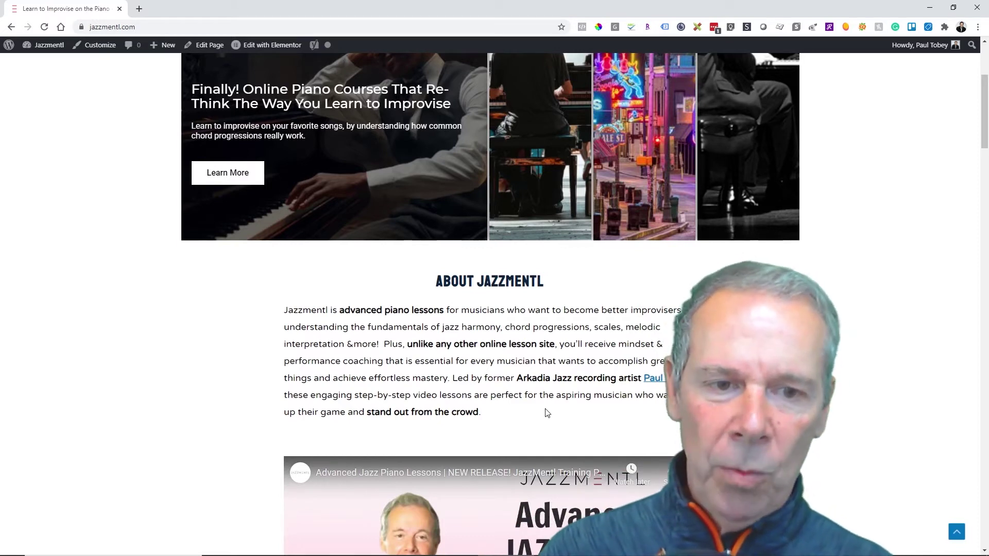
scroll(547, 413, "up", 3)
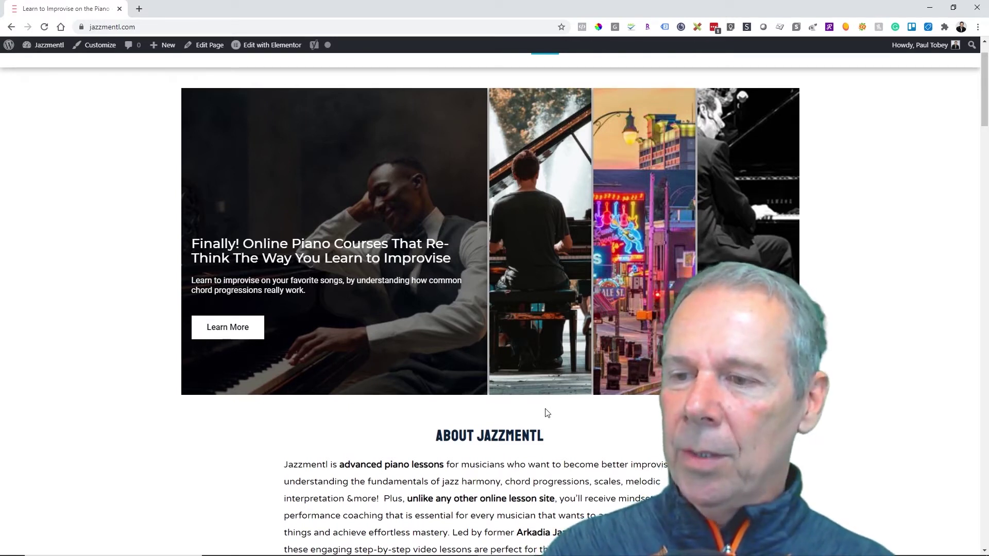
scroll(546, 411, "up", 2)
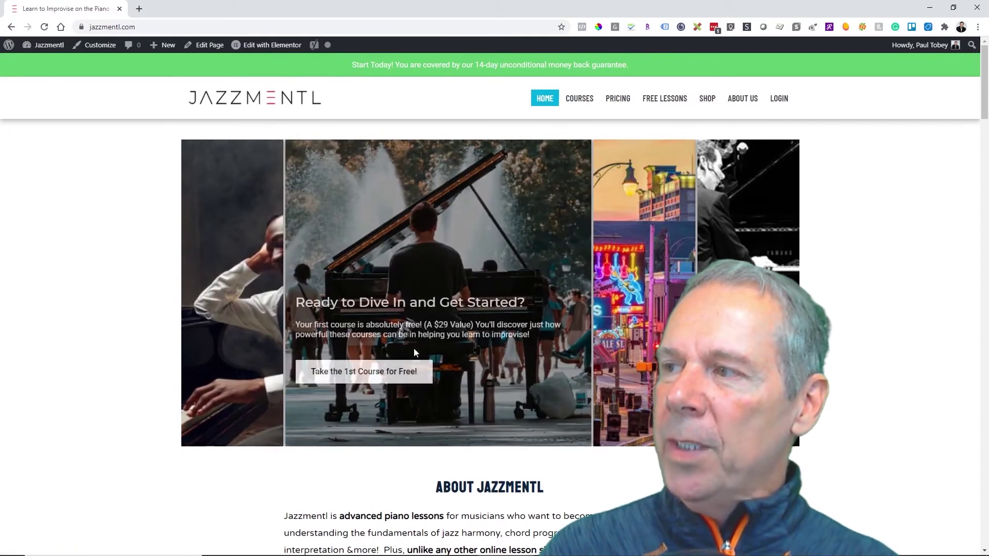
Go to the site's WordPress dashboard and add a new page titled "Carol of the Bells Sheet Music Piano"
left_click(41, 60)
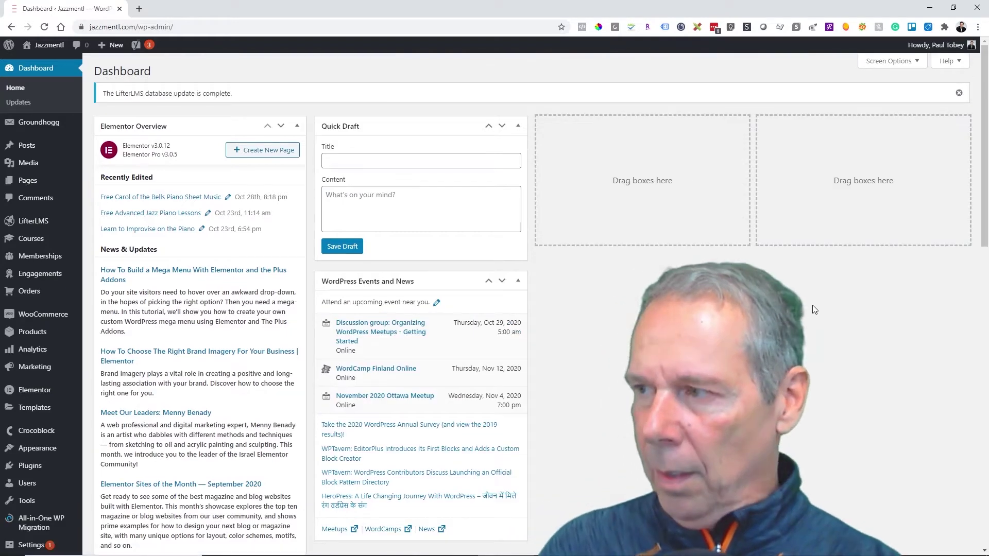
mouse_move(71, 352)
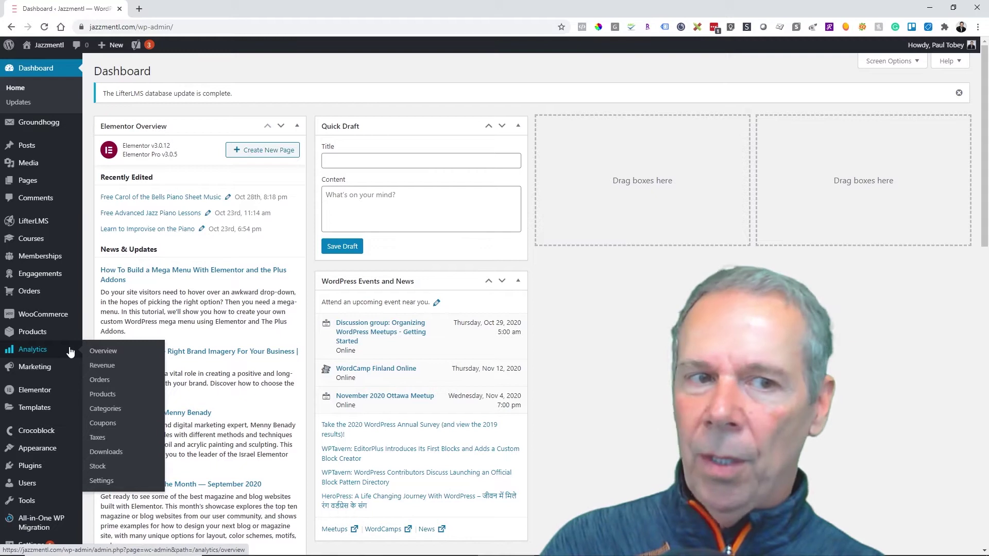
mouse_move(30, 181)
left_click(103, 198)
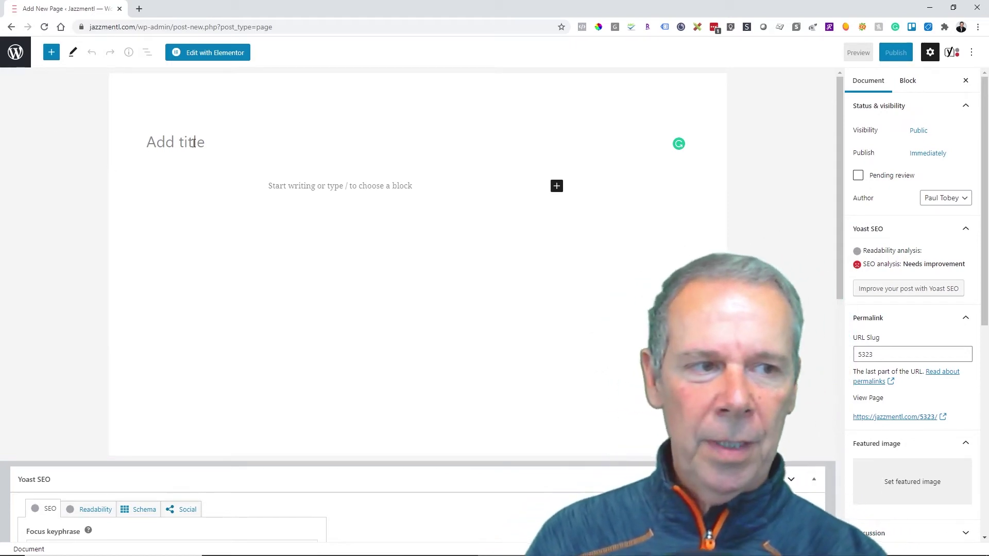
type("Ca")
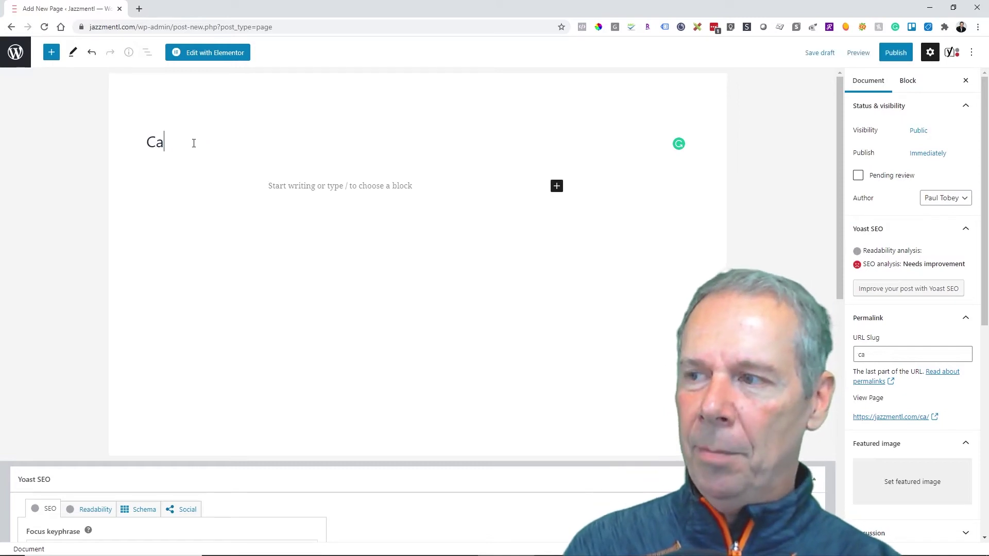
type("rol of the ")
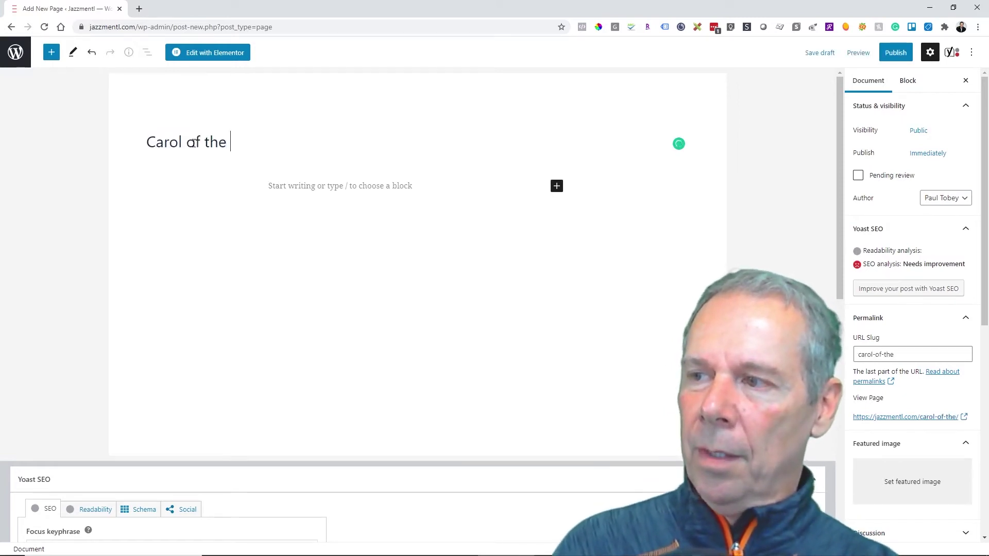
type("Bells Sheet Music Piano")
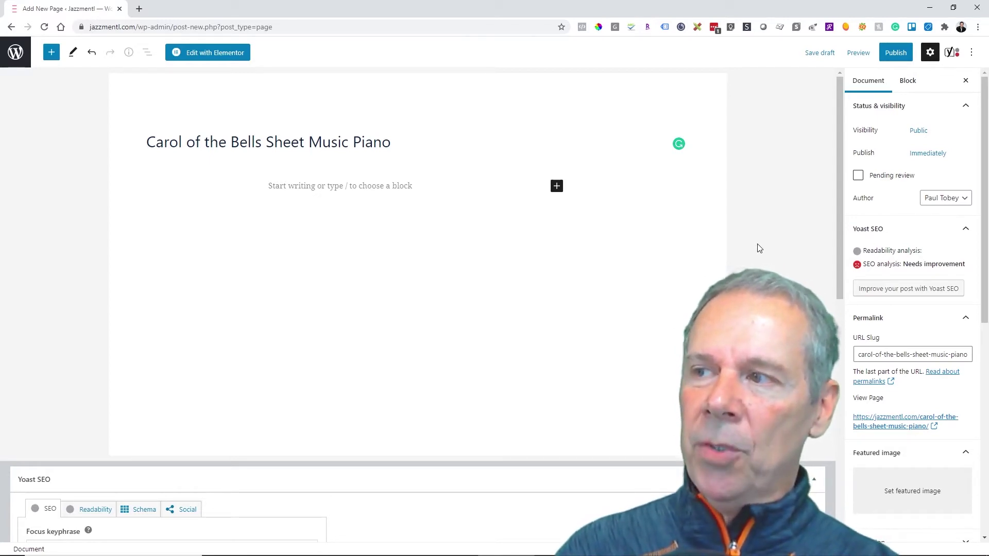
Open the page in Elementor, add a single-column section and place an Image widget in it
left_click(198, 54)
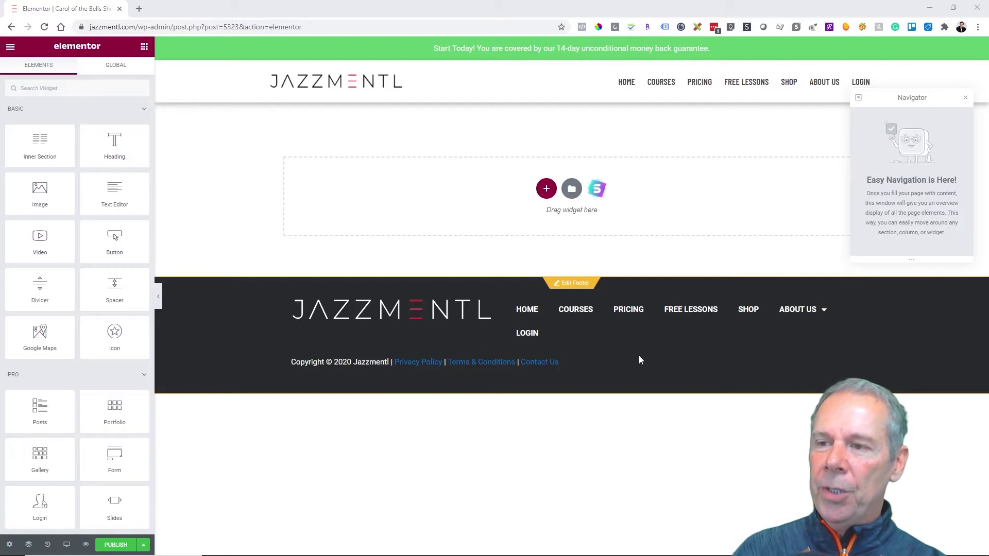
left_click(546, 190)
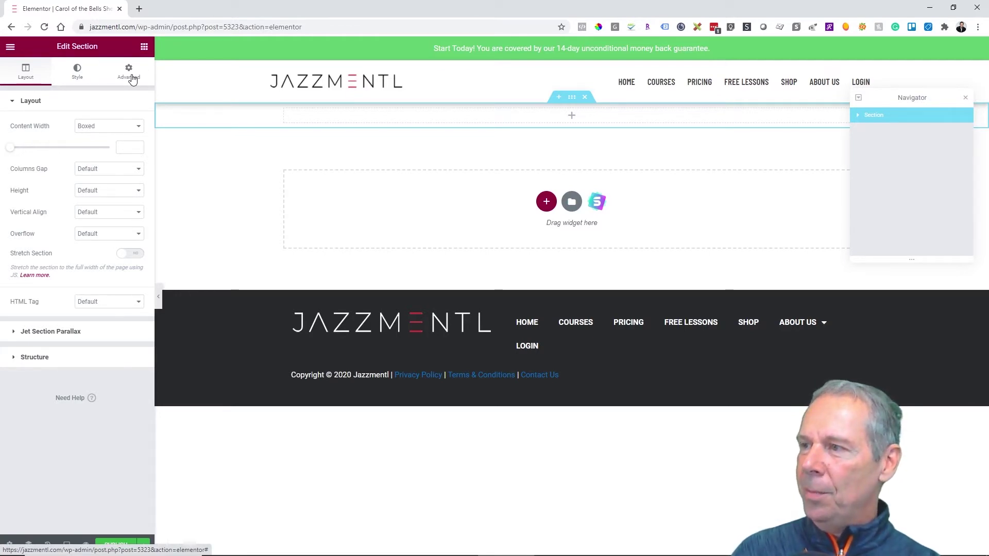
left_click(144, 47)
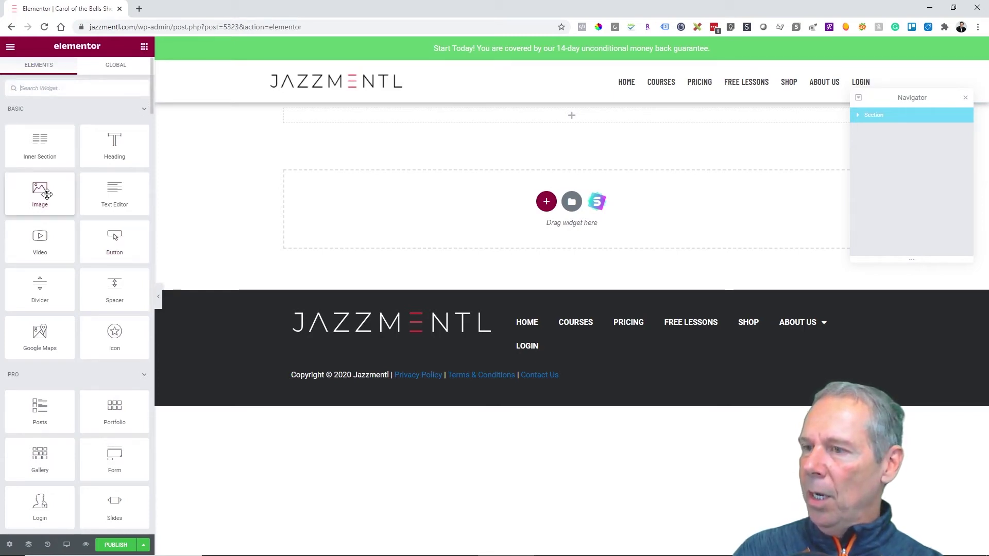
left_click_drag(46, 193, 568, 116)
left_click_drag(691, 331, 692, 334)
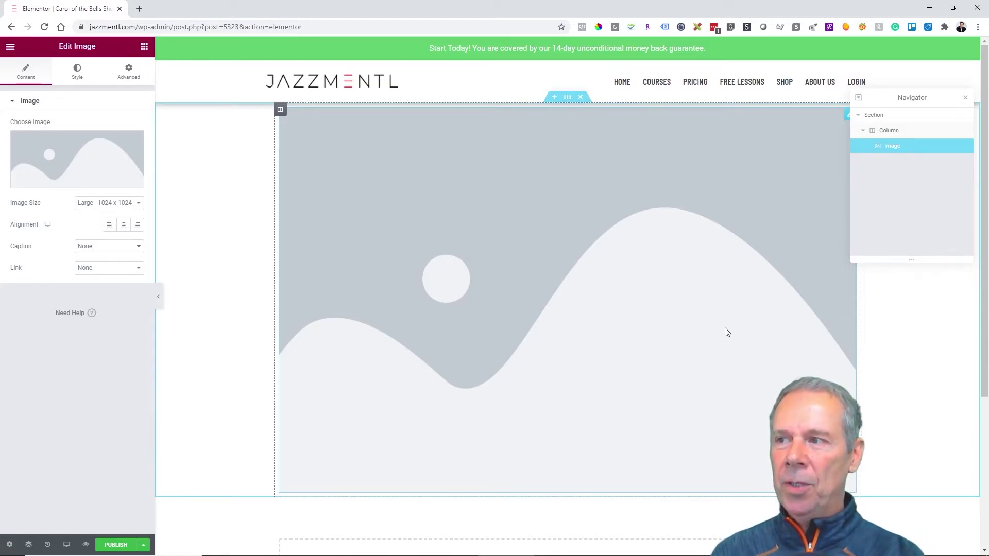
Switch to Bannersnack in Edge and create a folder named "Carol of the Bells Sheet Music Piano" inside the Jazzmentl folder
mouse_move(297, 552)
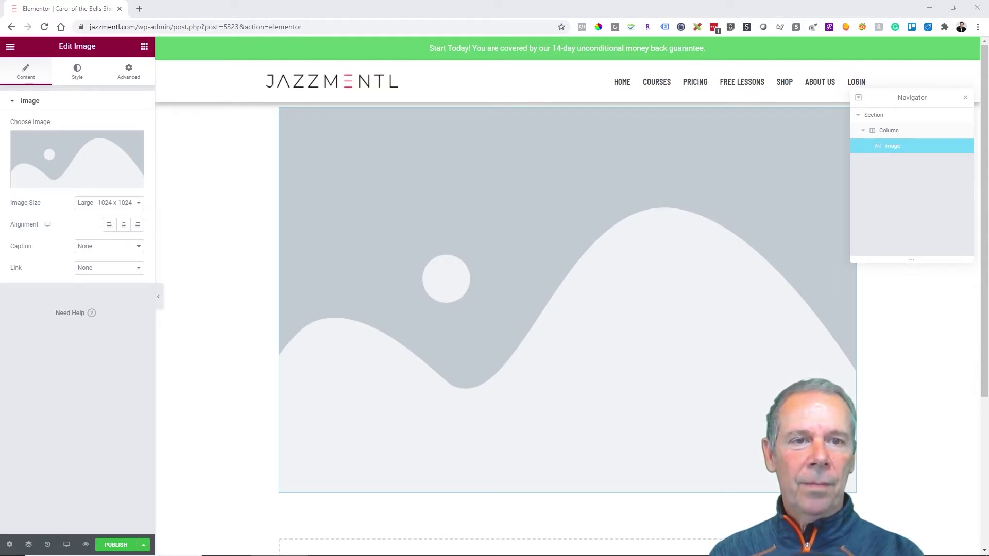
left_click_drag(988, 49, 615, 49)
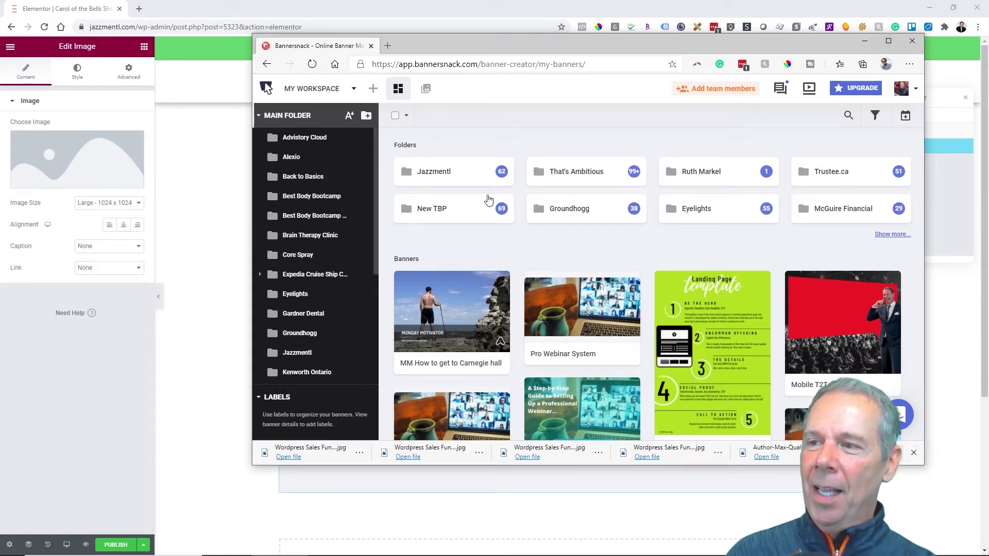
left_click(435, 173)
left_click(366, 116)
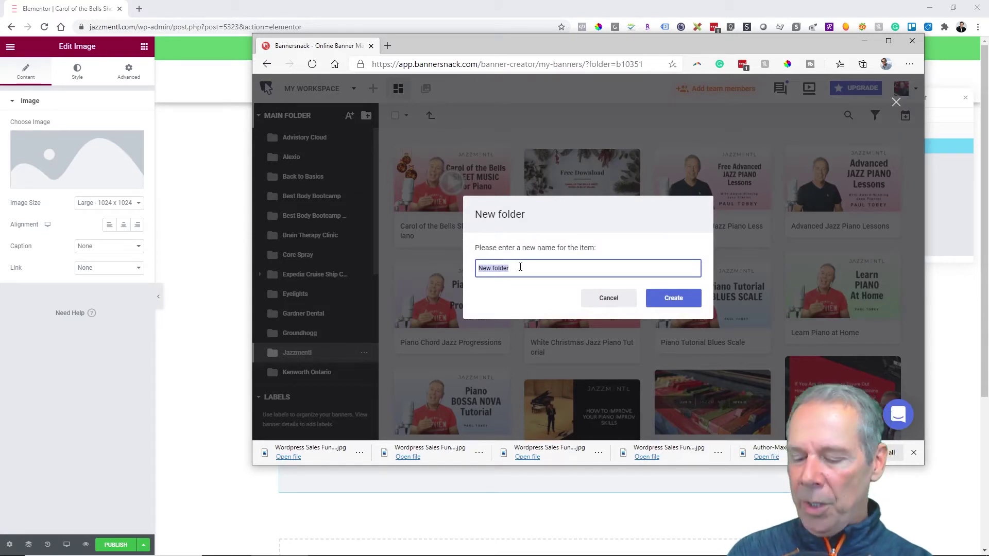
type("Carol of the Bells Sheet Music Piano")
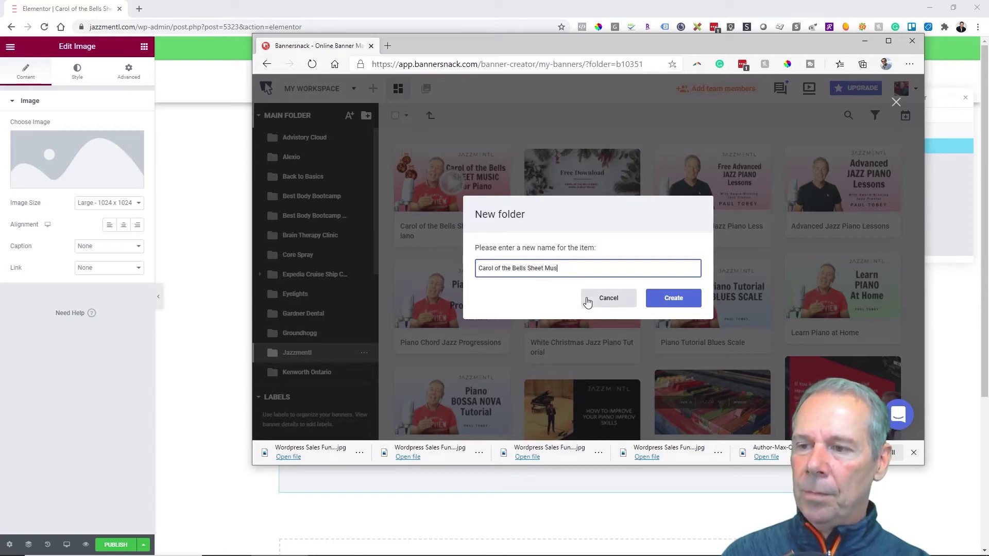
left_click(683, 303)
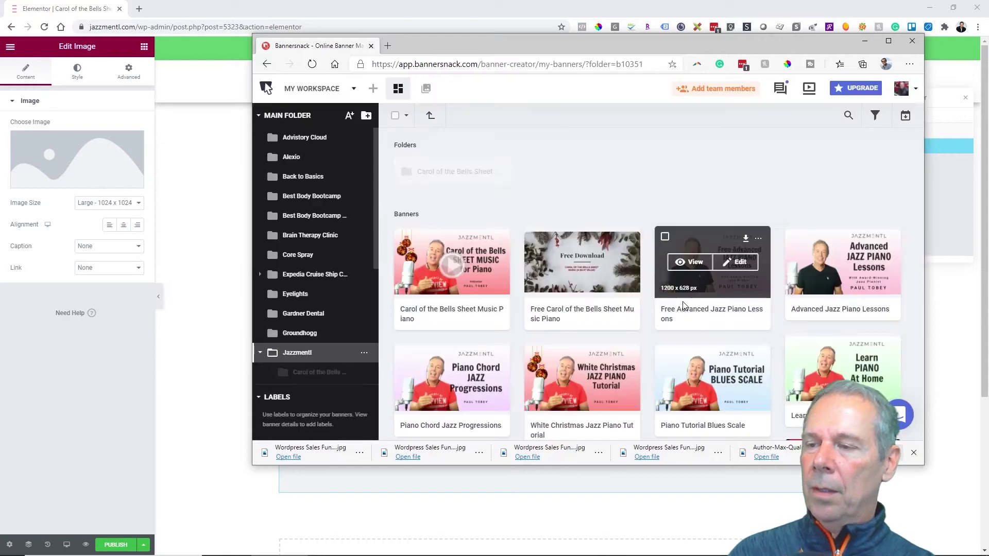
Open the new Carol of the Bells folder and create a single design in the Facebook Ad size, 1200 x 628 px
double_click(462, 178)
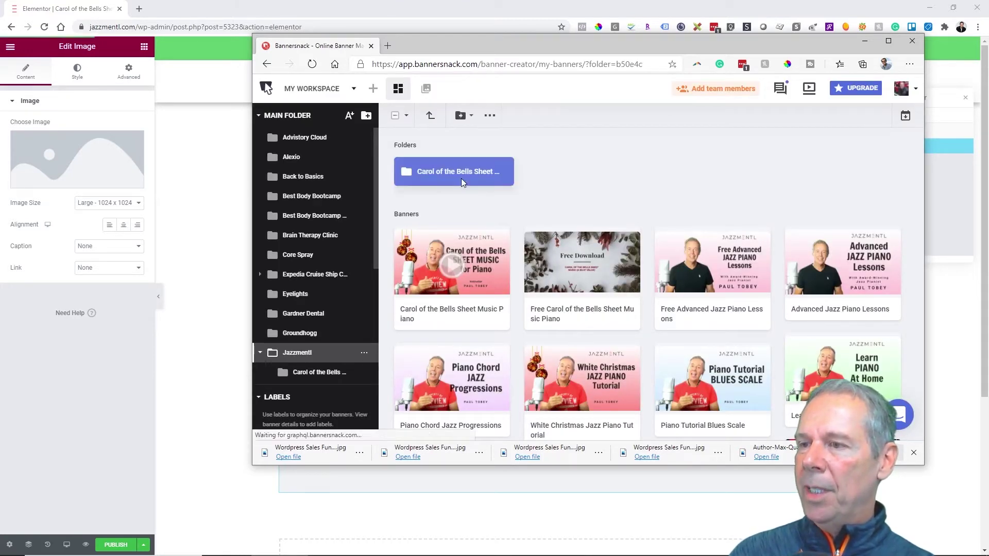
left_click(366, 118)
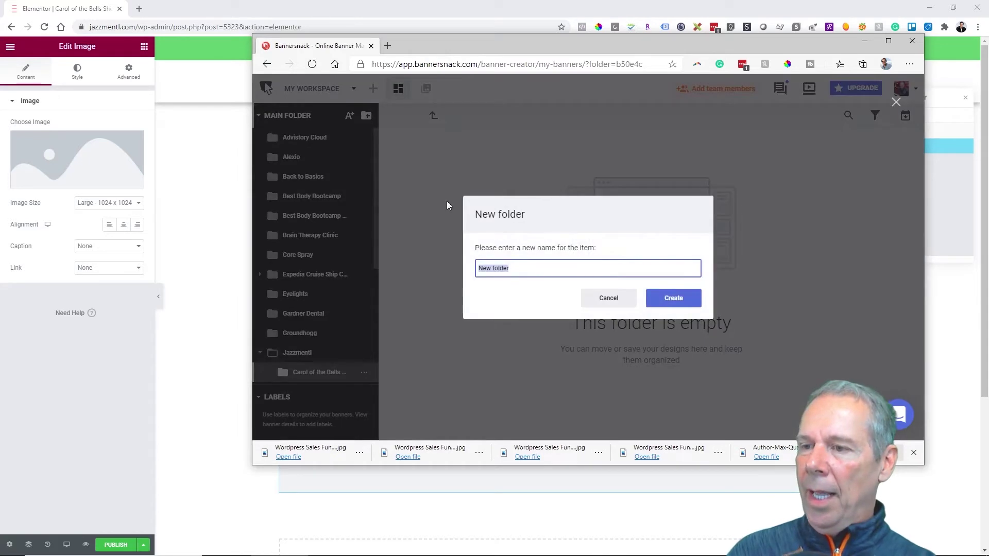
left_click(595, 298)
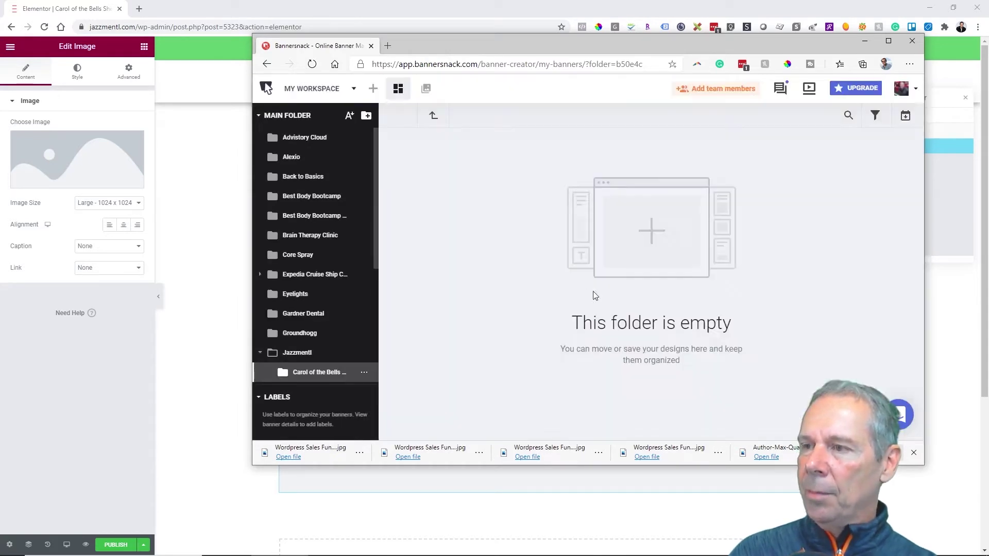
left_click(371, 89)
left_click(481, 370)
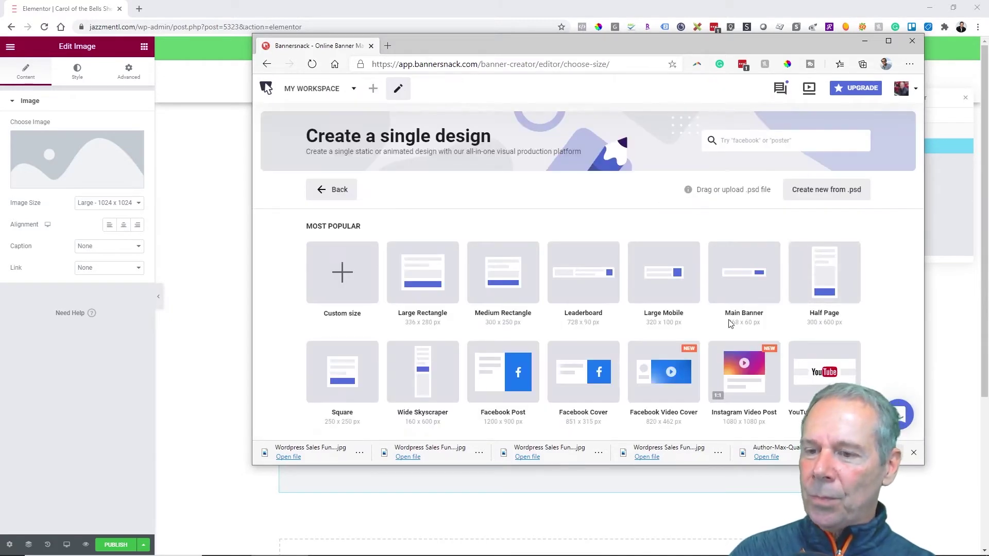
scroll(556, 306, "down", 5)
scroll(605, 331, "down", 3)
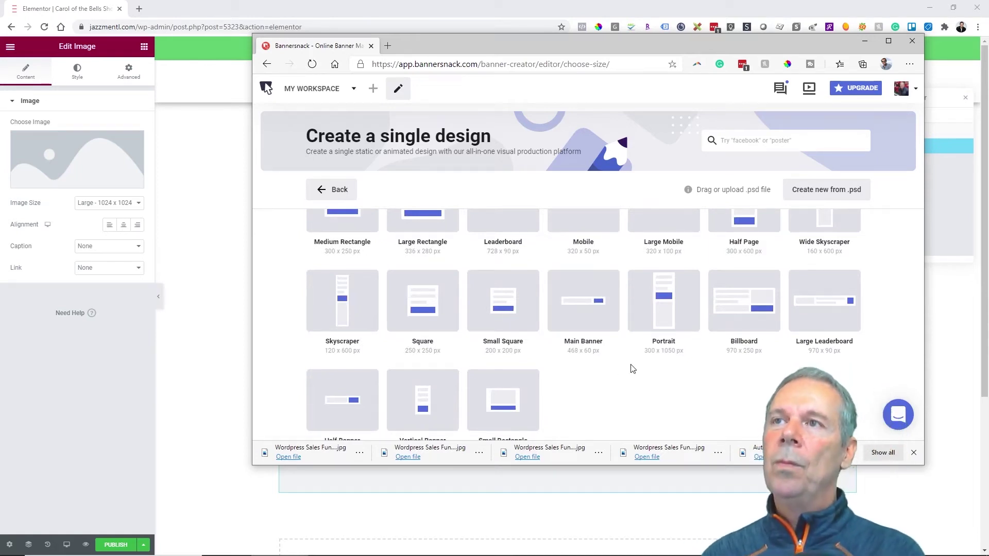
scroll(633, 369, "down", 4)
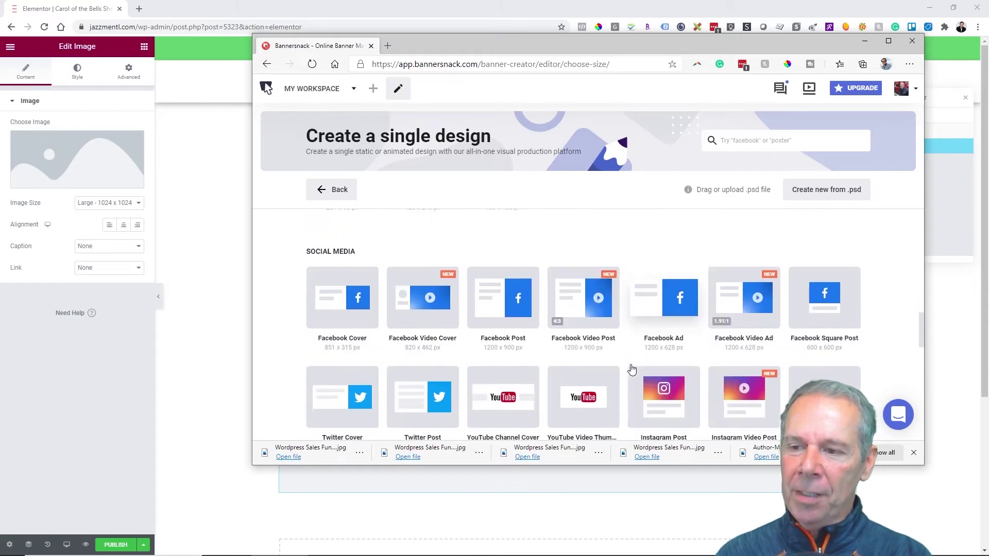
left_click(662, 318)
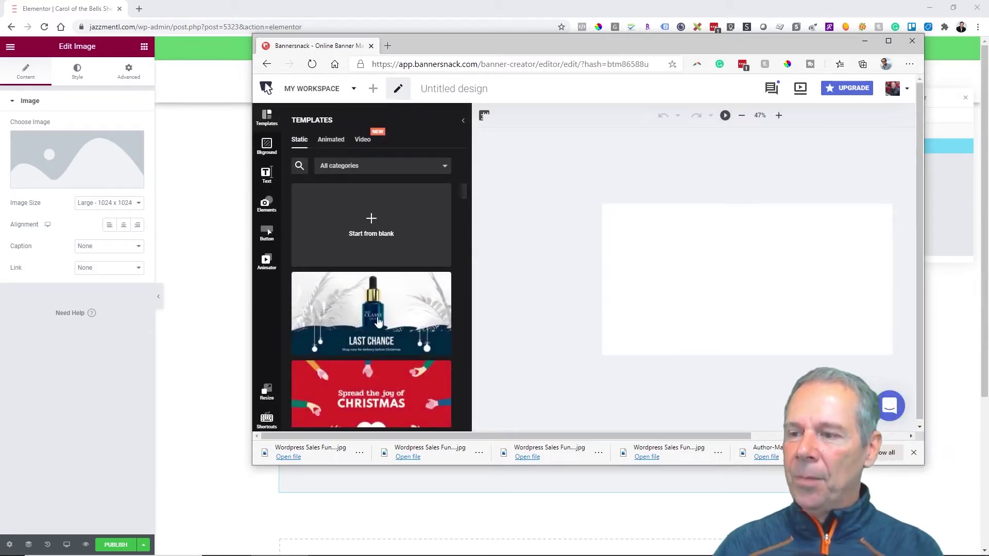
Maximize the Bannersnack window and apply the static "Merry Christmas!" template framed by pine branches to the blank design
left_click(888, 41)
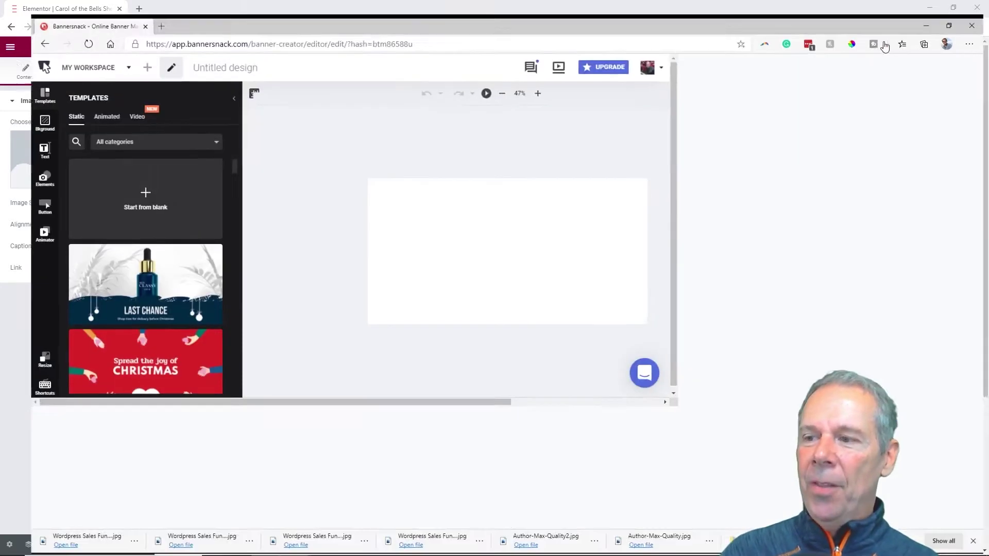
scroll(137, 315, "down", 3)
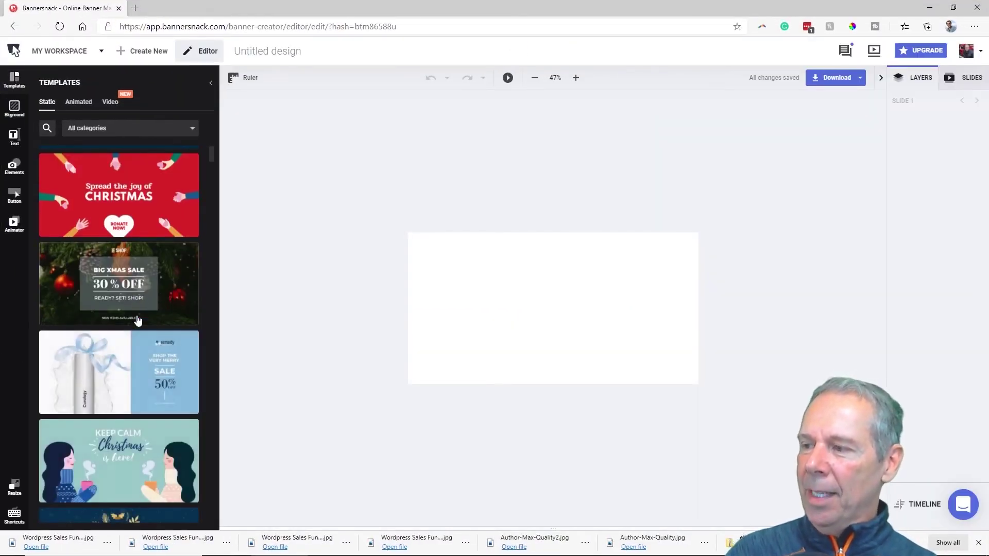
scroll(137, 321, "down", 6)
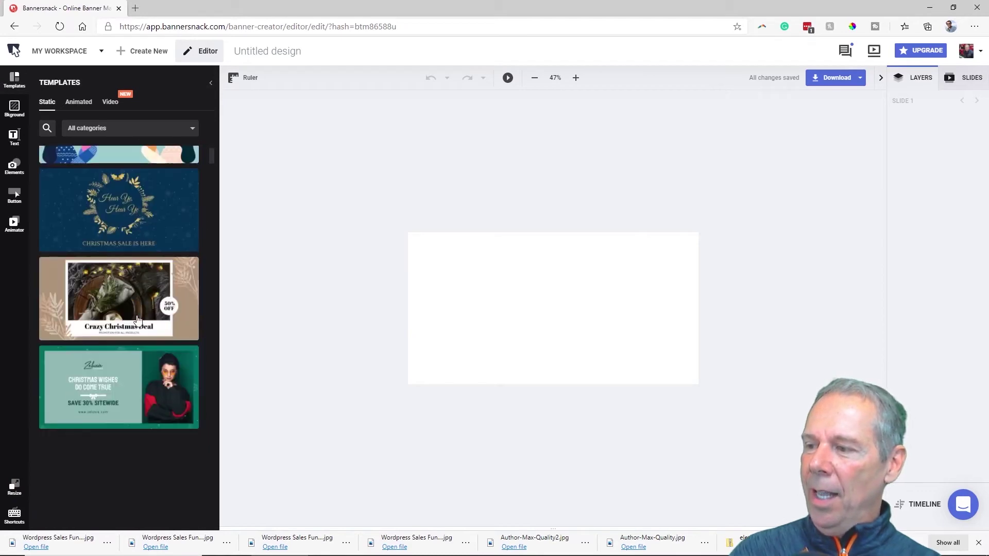
scroll(137, 320, "down", 7)
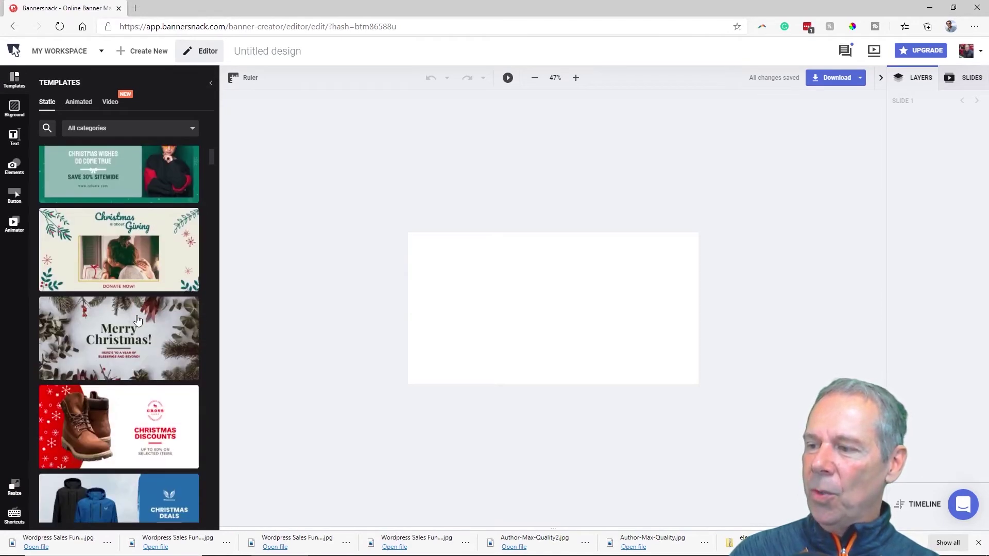
scroll(138, 324, "up", 5)
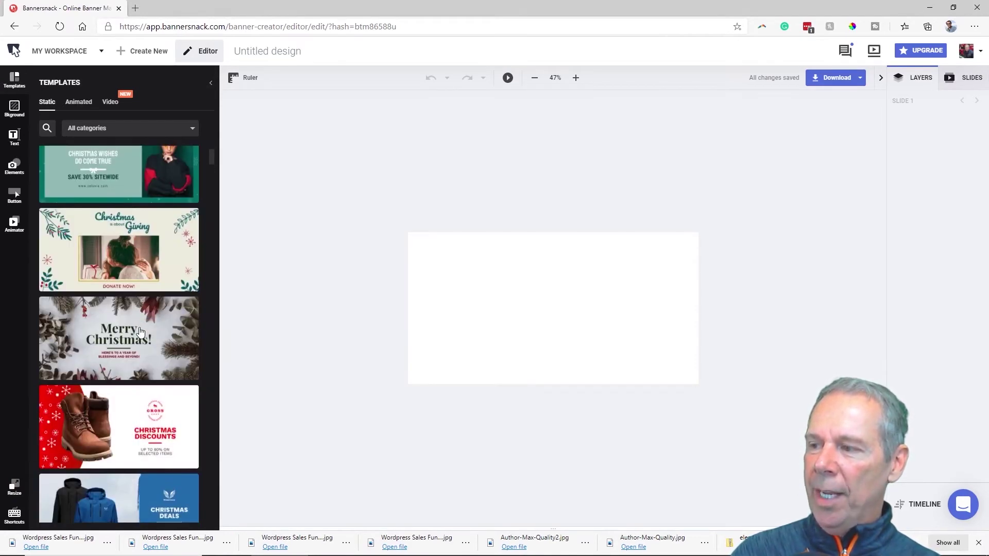
left_click(141, 331)
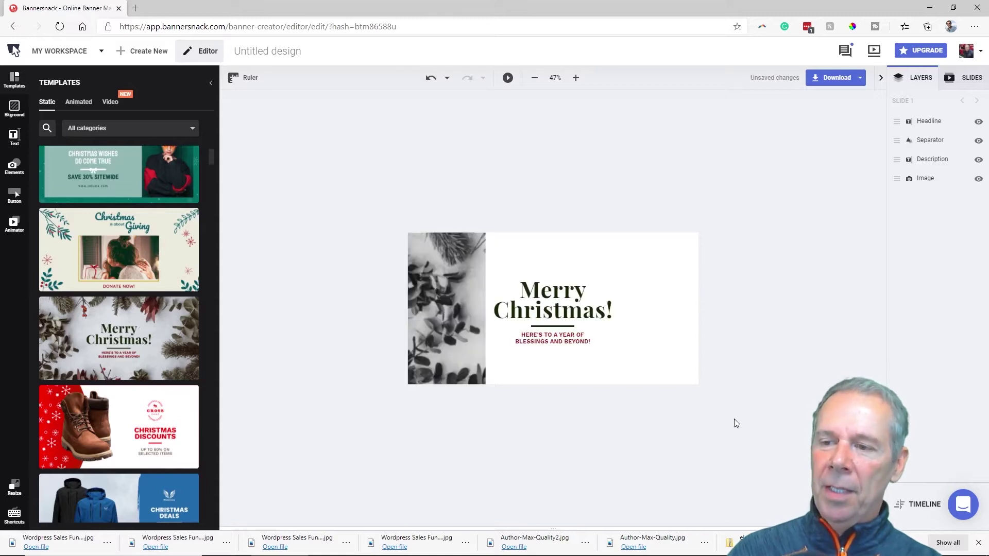
scroll(736, 431, "up", 1)
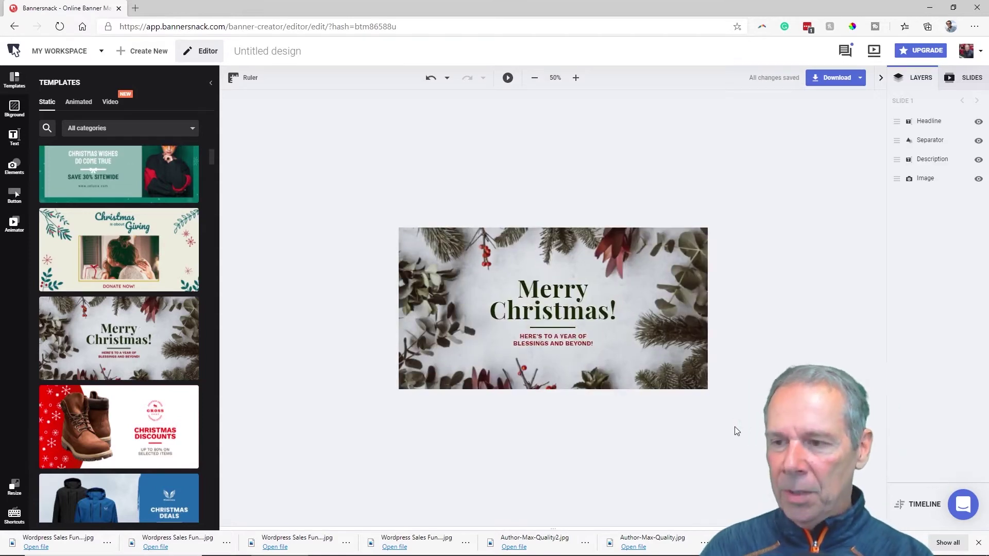
Replace the "Merry Christmas!" headline text with "Free Download"
scroll(737, 432, "up", 1)
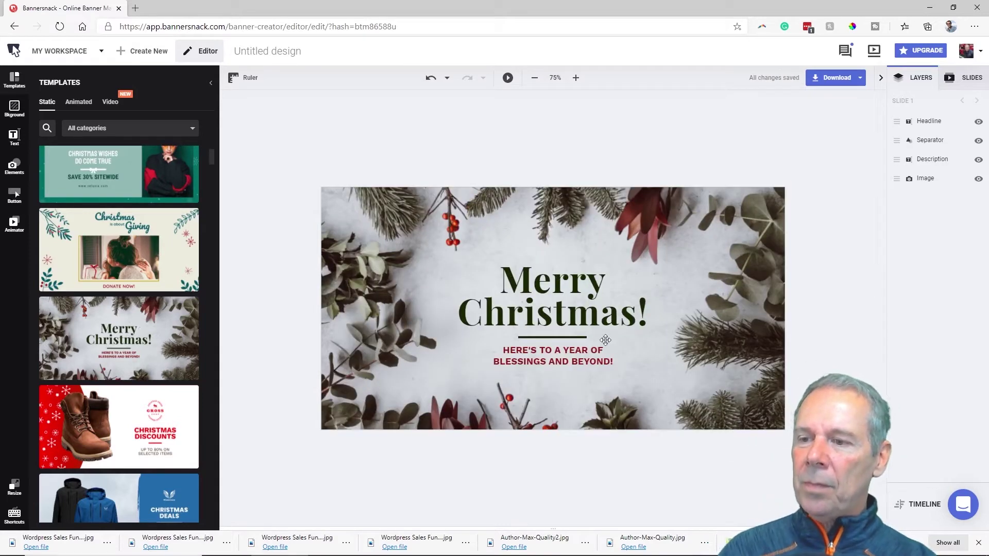
double_click(583, 318)
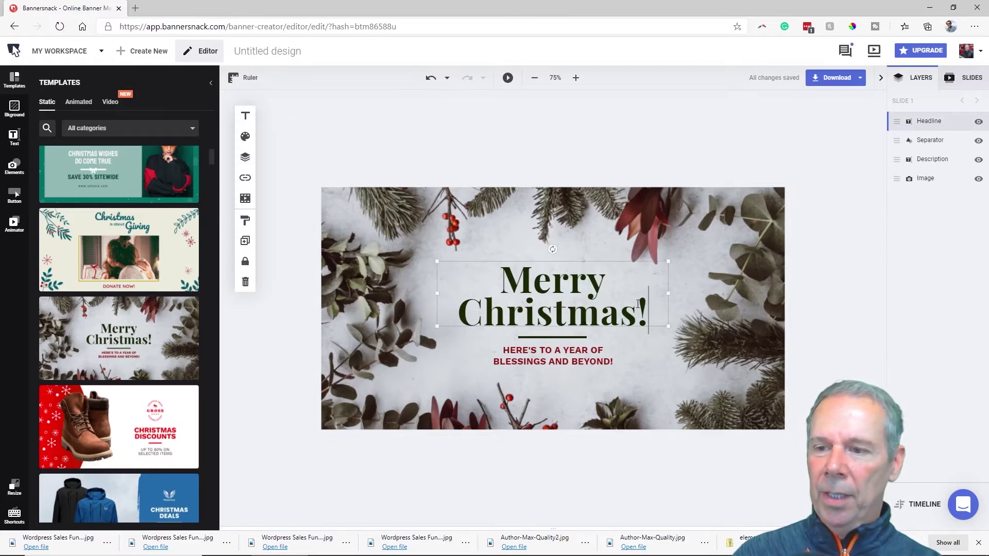
left_click_drag(647, 317, 438, 282)
type("F")
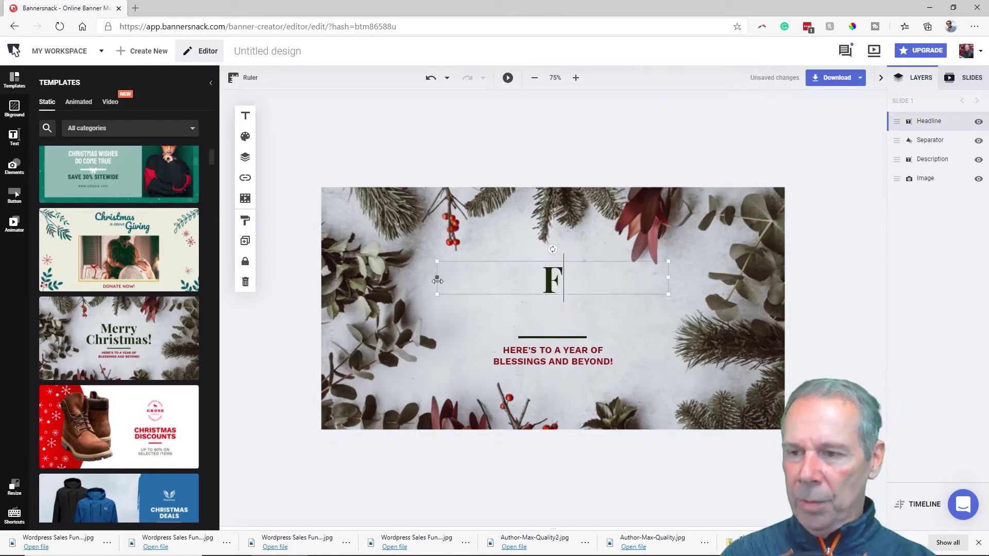
type("ree Download")
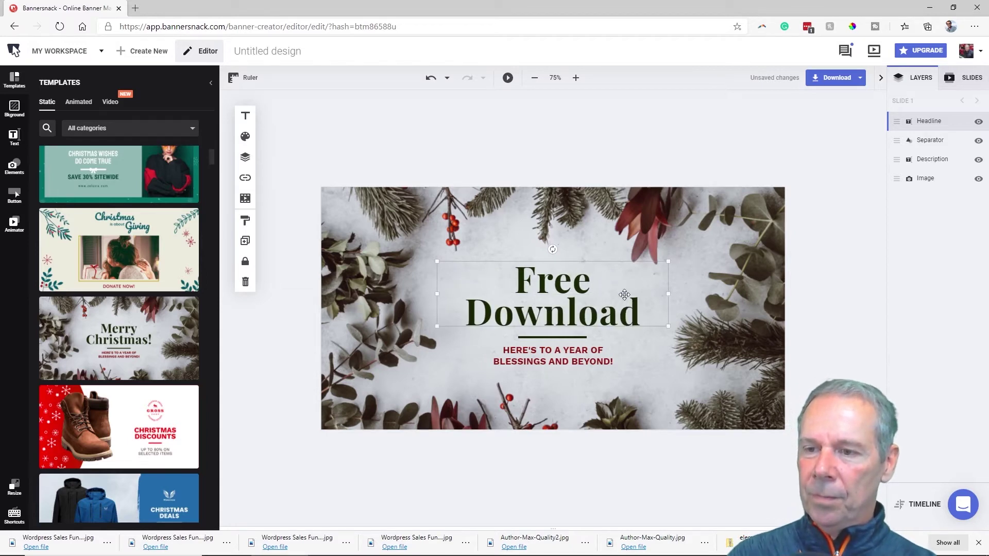
Widen the headline box so the text fits on one line, scale it down and move it closer to the separator line
left_click_drag(624, 296, 708, 295)
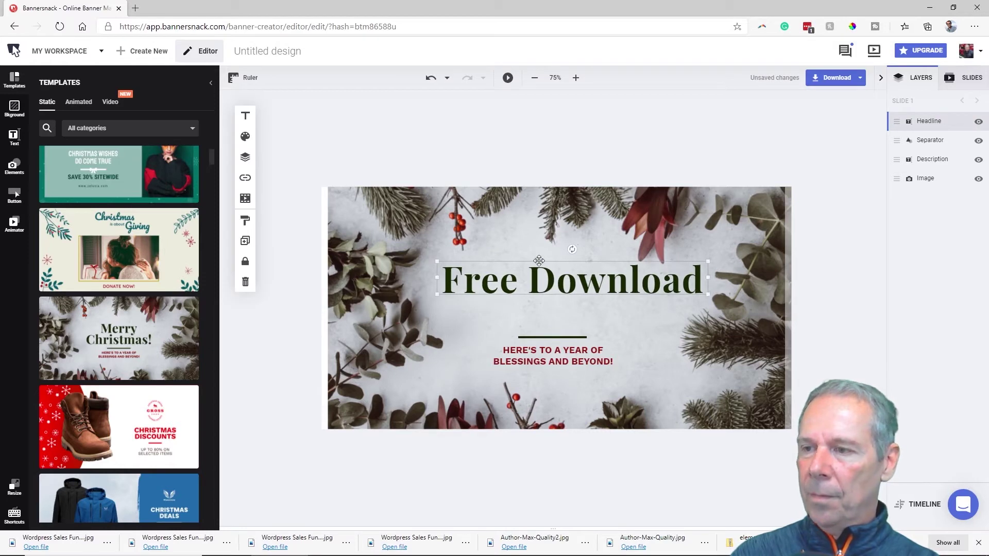
left_click_drag(437, 261, 494, 268)
left_click_drag(575, 289, 535, 304)
left_click_drag(565, 338, 566, 338)
left_click_drag(639, 372, 619, 376)
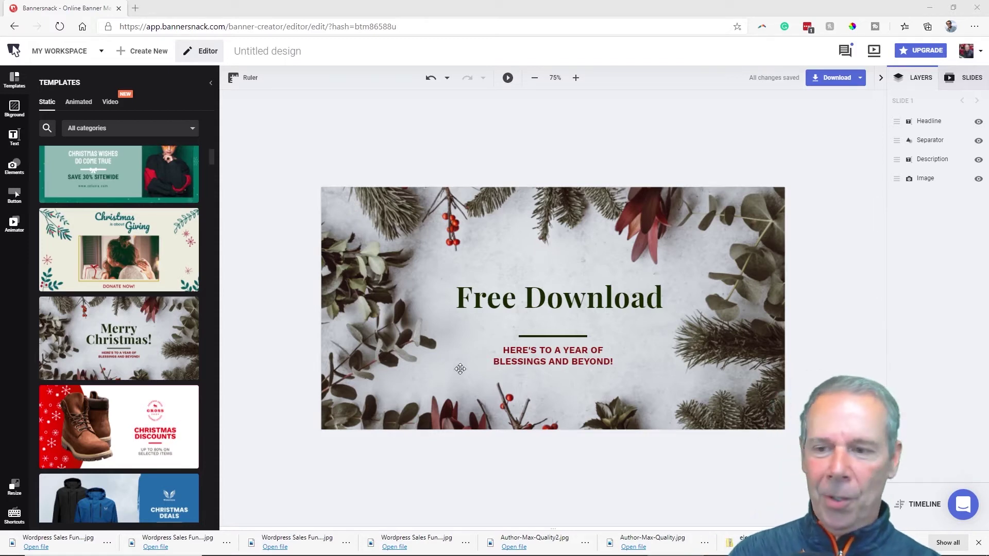
Replace the description text below the separator with "CAROL OF THE BELLS SHEET MUSIC (A $9.97 VALUE)"
left_click(566, 360)
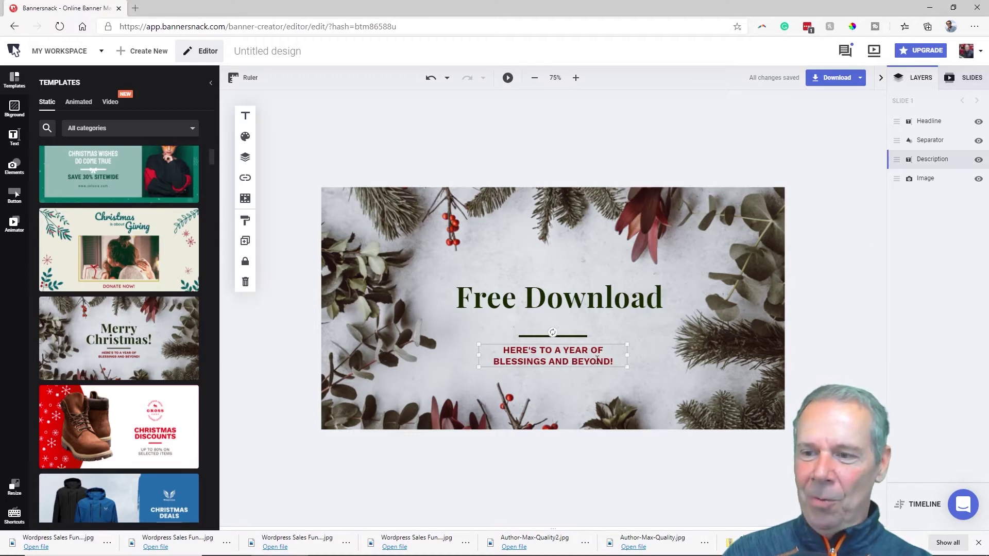
left_click_drag(613, 362, 473, 358)
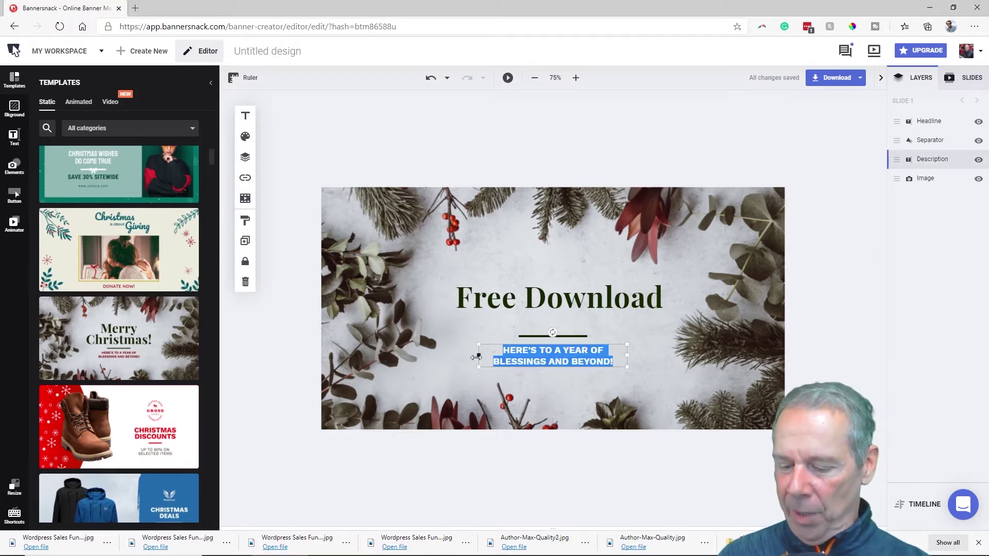
key("BackSpace")
type("CAROL OF THE BELLS SHEET MUSIC (")
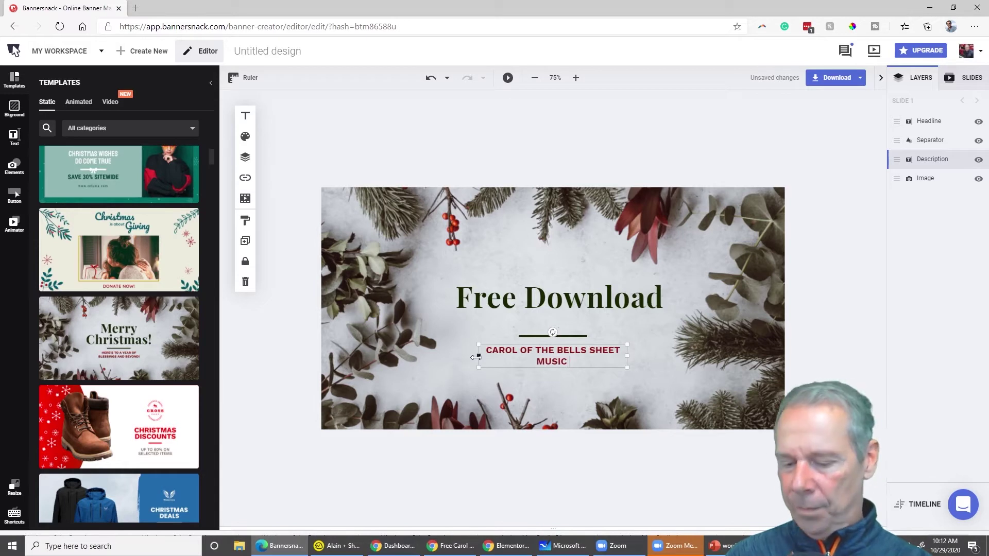
type("A ")
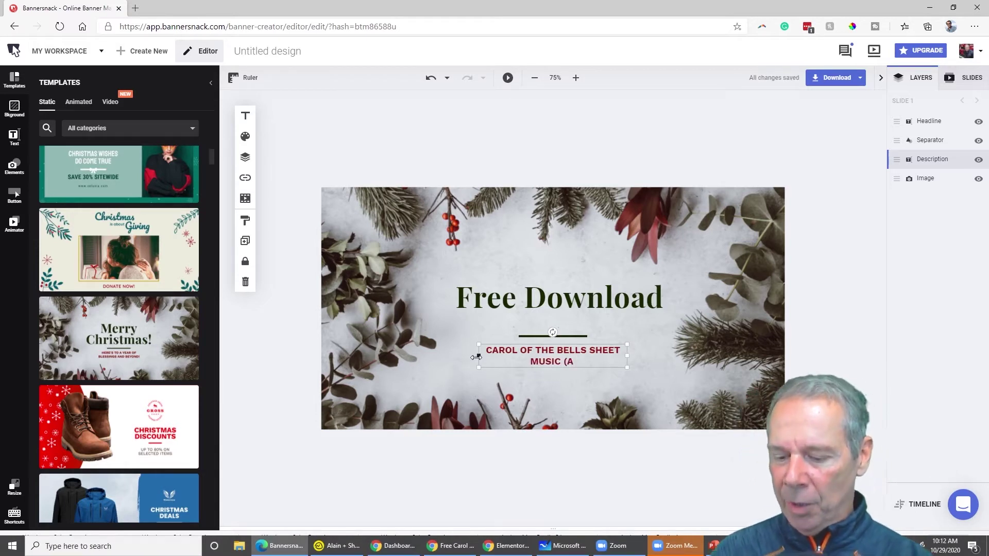
type("$9.")
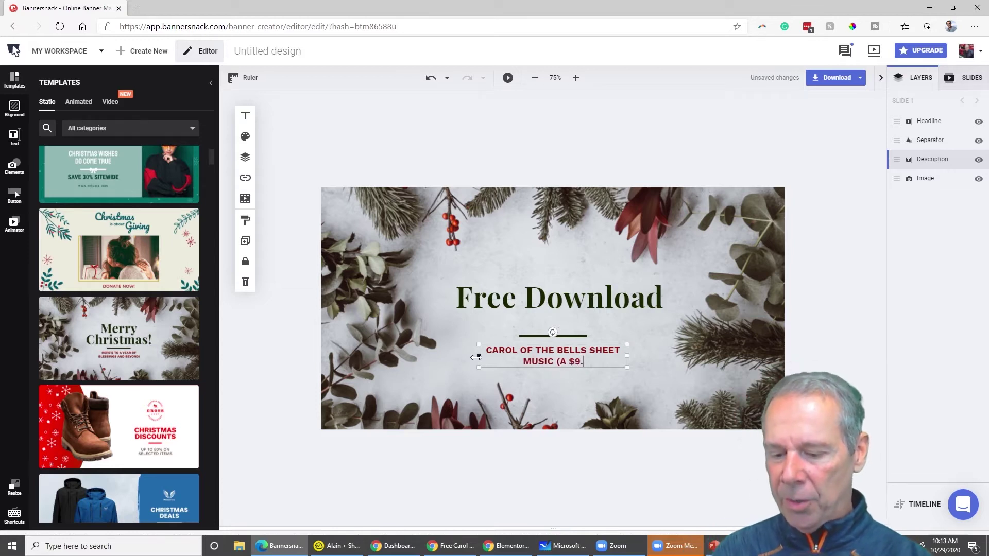
type("99)")
key("BackSpace")
key("BackSpace")
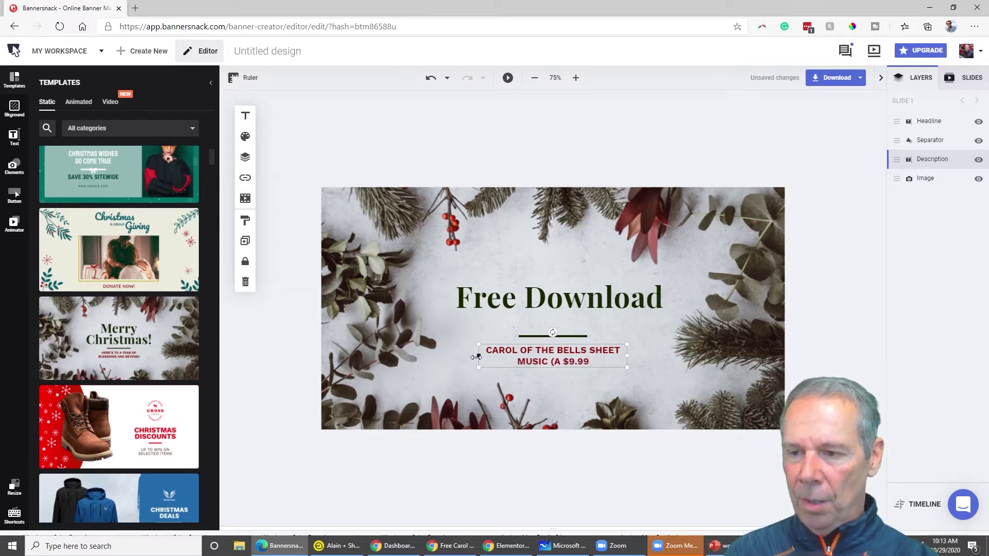
type("7)")
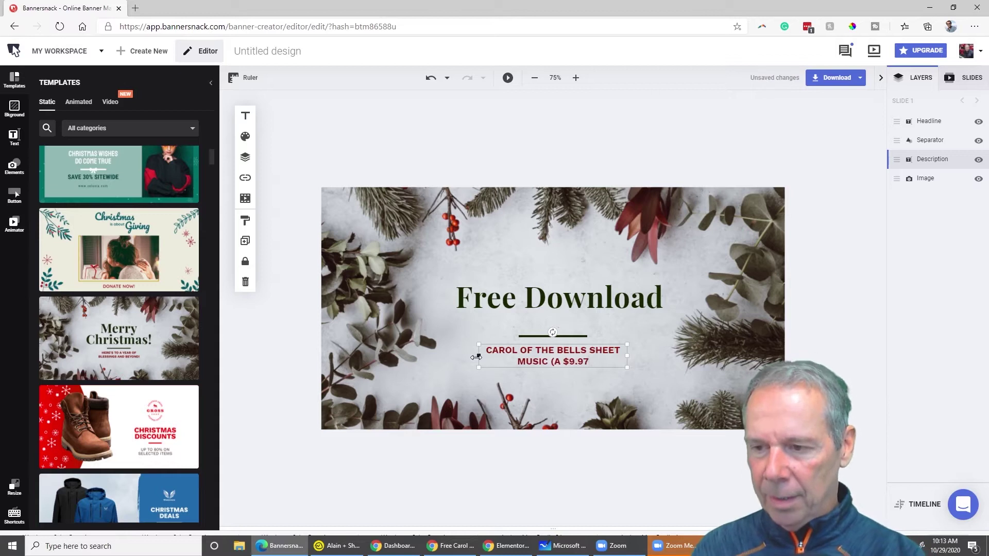
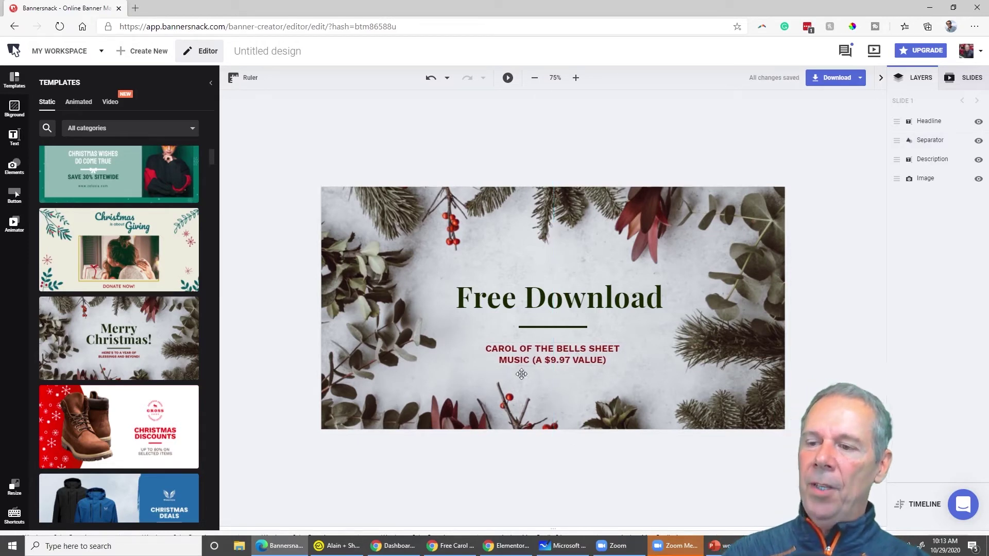
Centre the "Free Download" headline horizontally on the banner and align the separator line beneath it
left_click_drag(558, 300, 553, 298)
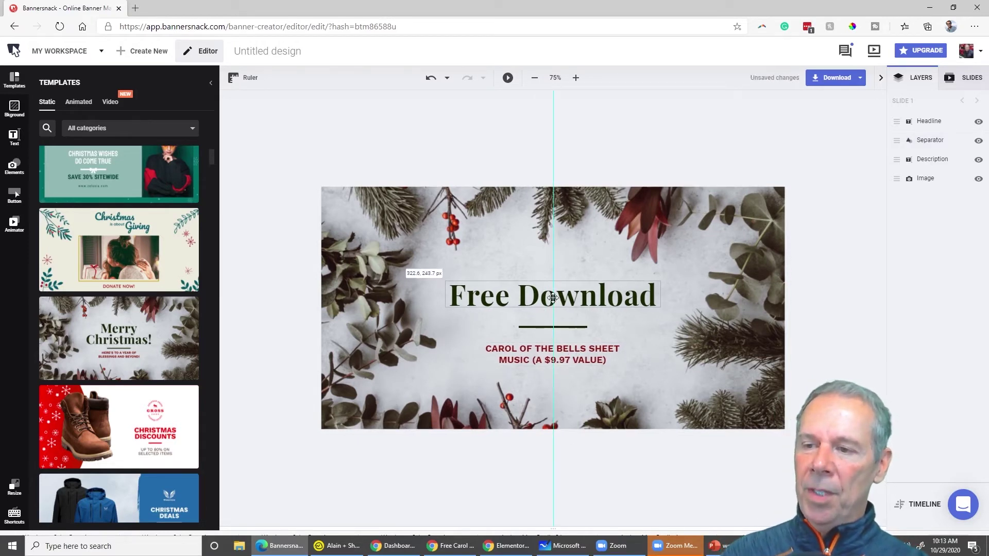
left_click_drag(552, 298, 553, 298)
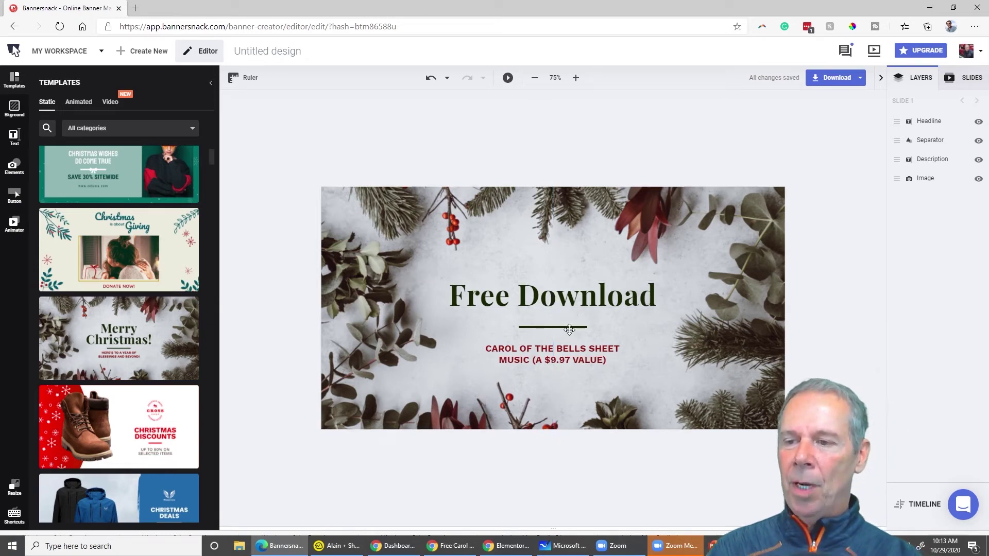
left_click_drag(569, 327, 568, 335)
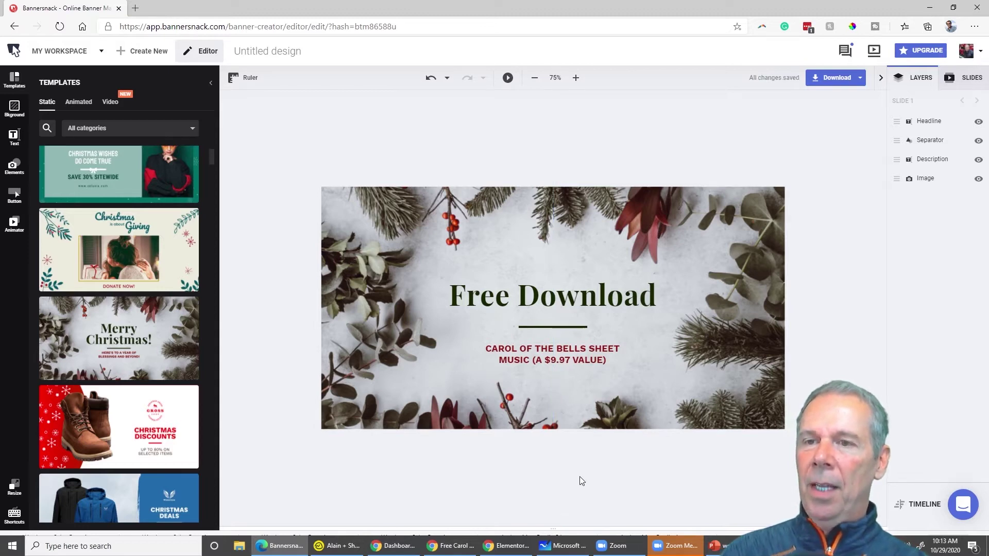
Rename the untitled design as "Carol of the Bells Sheet Music Piano"
left_click(274, 50)
type("Carol of the Bells Sheet Musi")
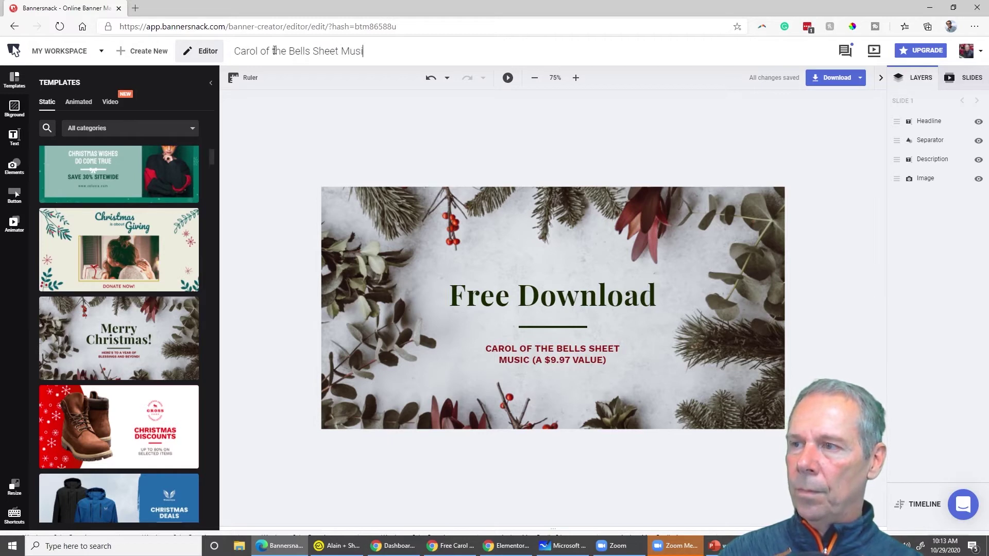
left_click(753, 137)
Export the design as a JPG in Medium Quality (80%) and switch back to the page in Elementor
left_click(828, 81)
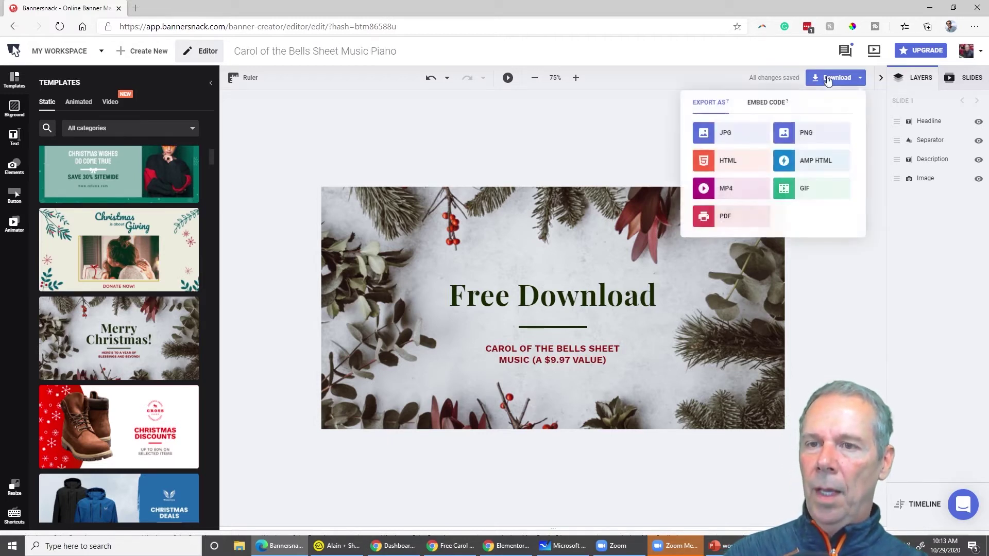
left_click(725, 133)
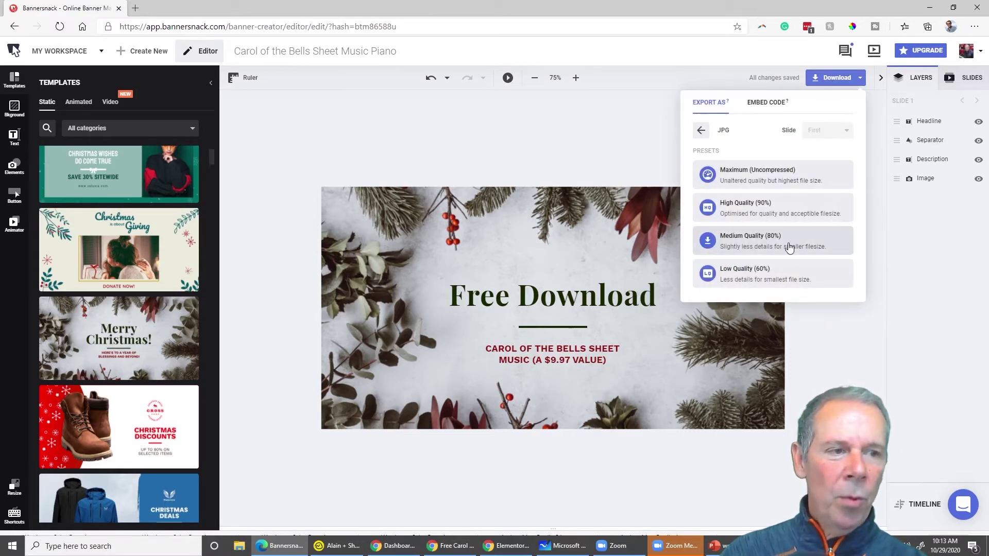
left_click(790, 246)
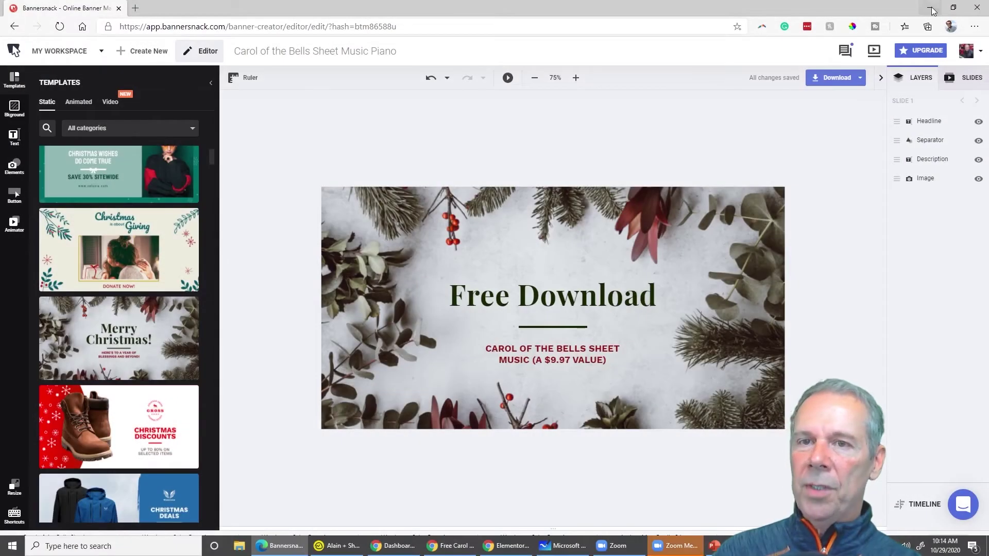
left_click(933, 9)
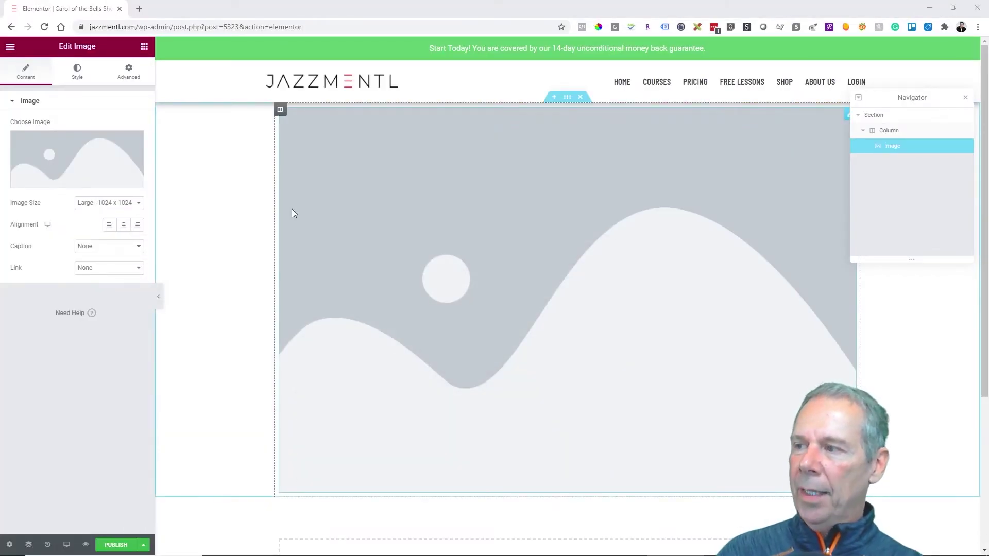
Insert the "Free Download" Carol of the Bells banner from the media library into the Image widget
left_click(53, 154)
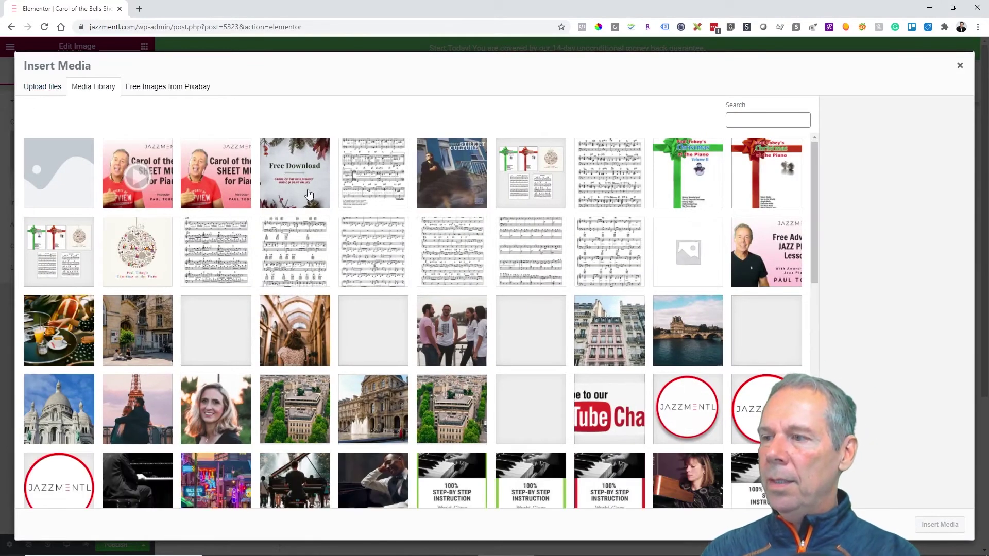
left_click(309, 194)
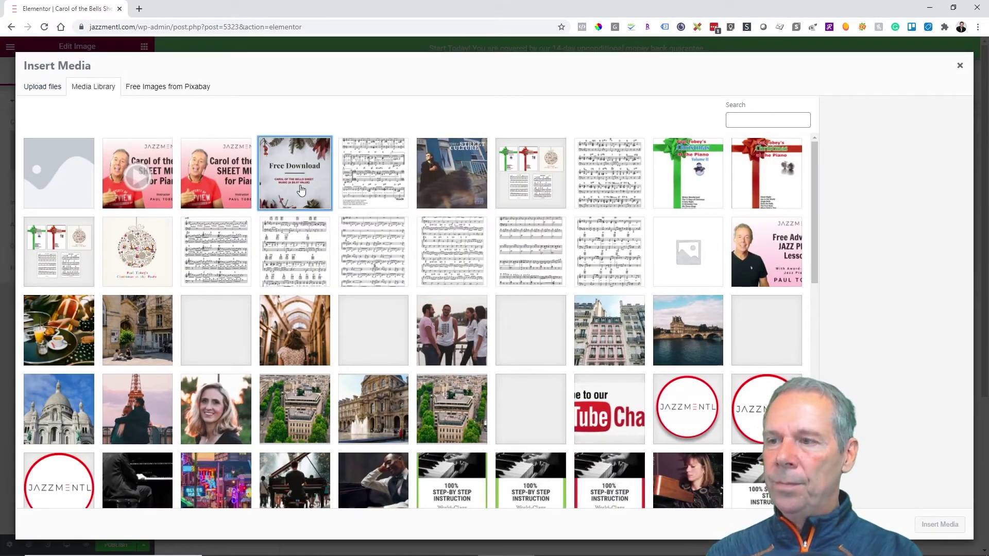
left_click(938, 524)
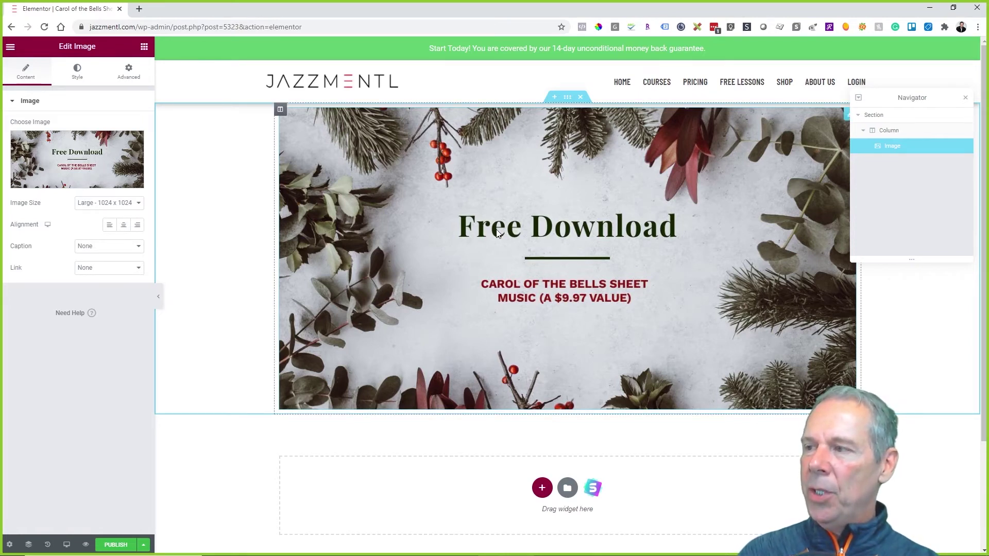
Give the column a Classic background using the "Free Download" banner, Free-Carol-of-the-Bells-Sheet-Music-Piano.jpg, from the media library
left_click(280, 110)
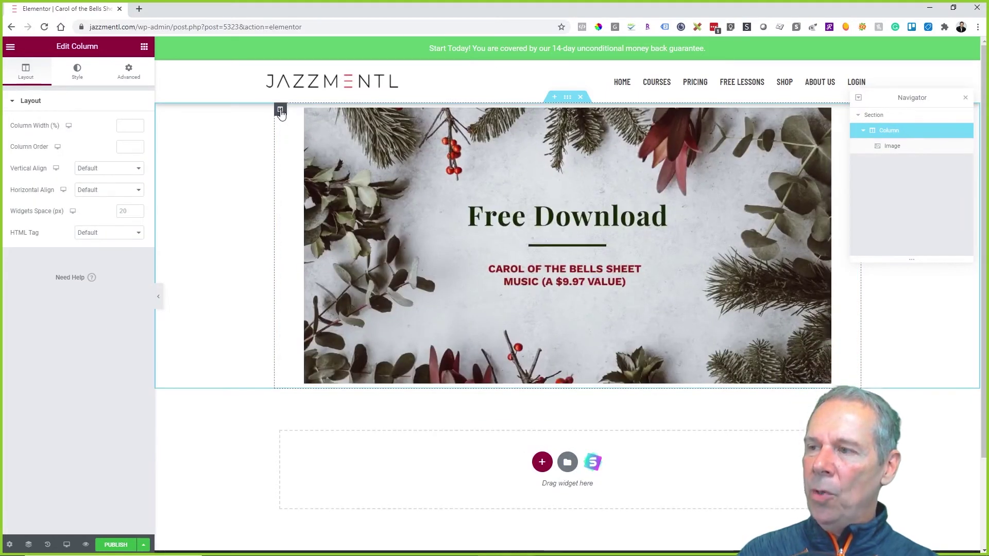
left_click(77, 73)
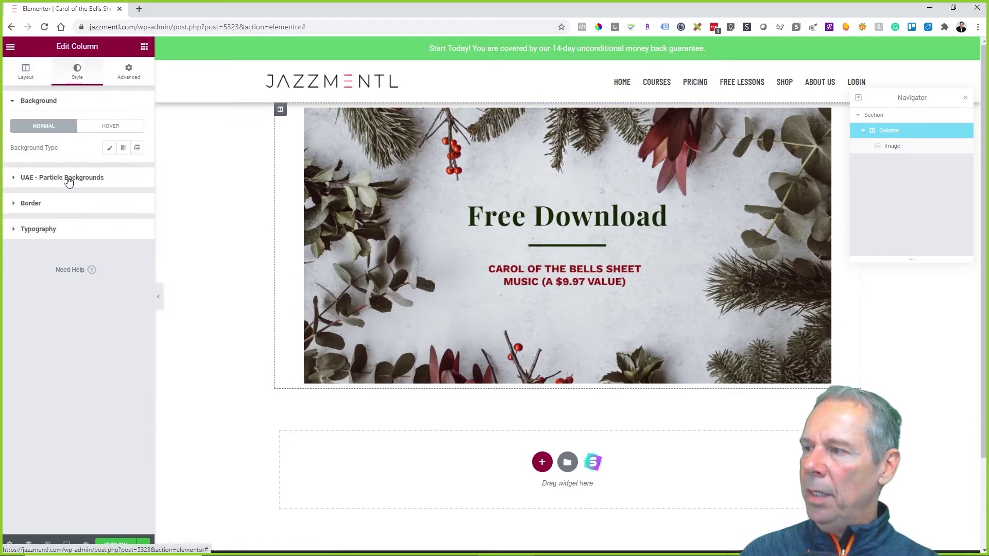
left_click(110, 149)
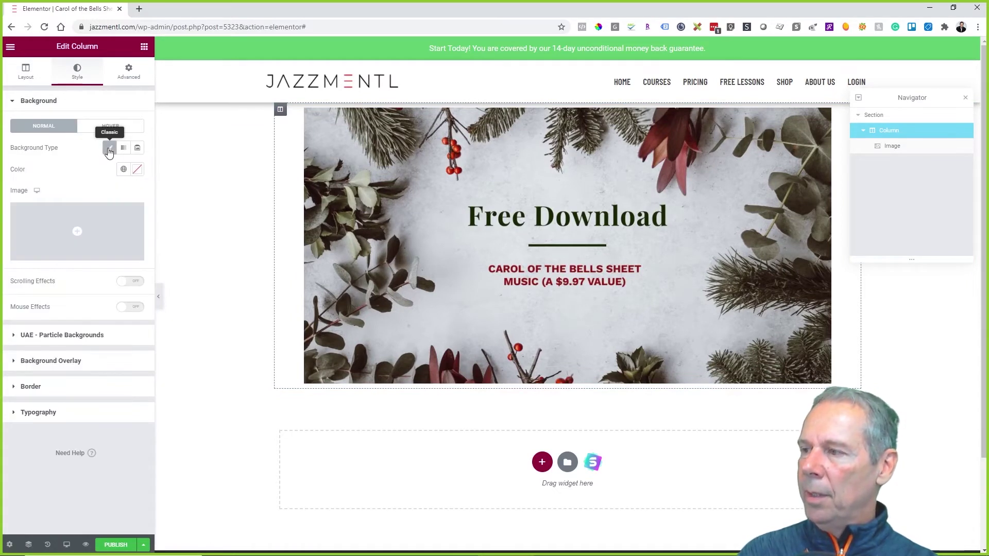
left_click(97, 231)
left_click(259, 178)
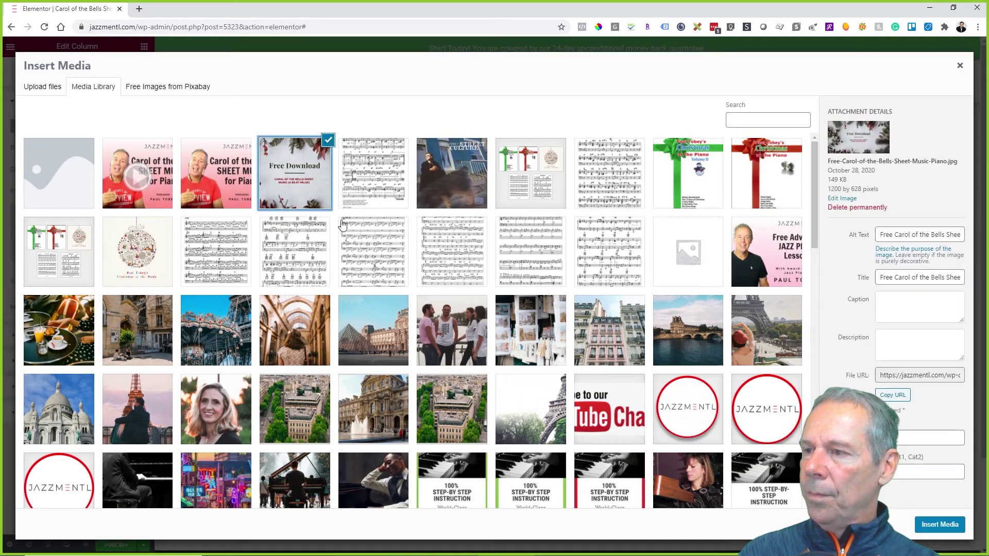
left_click(941, 525)
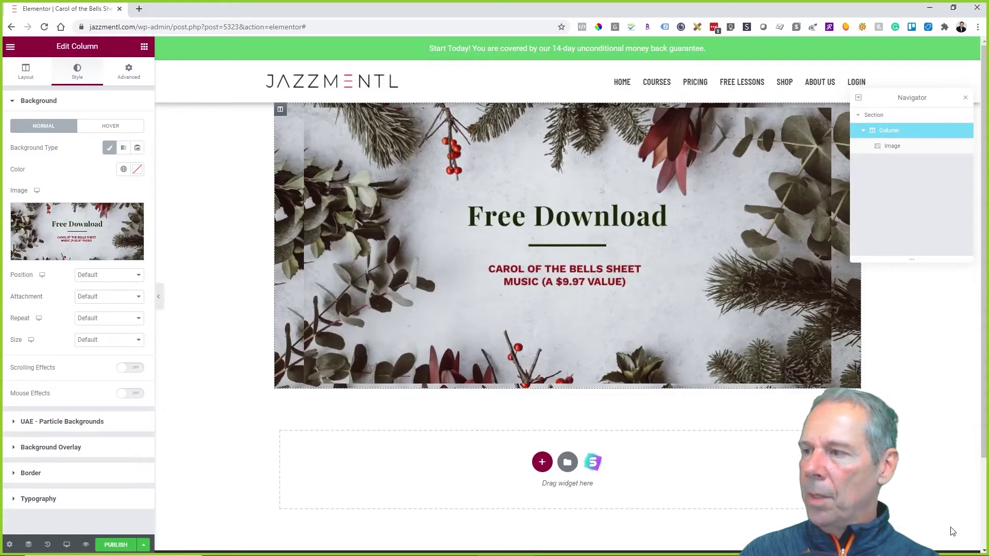
Delete the Image widget from the column, keeping only the background image
right_click(846, 118)
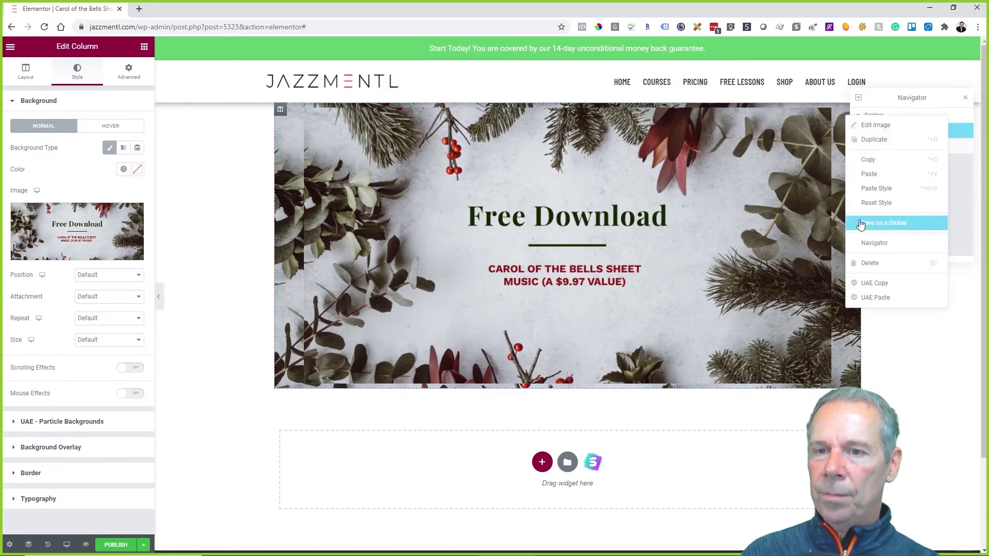
left_click(870, 264)
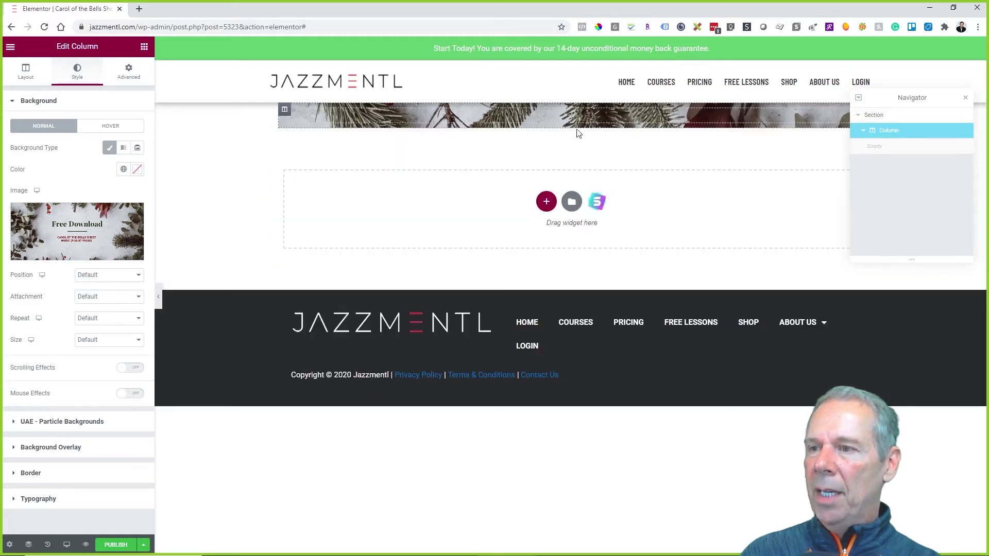
left_click(572, 97)
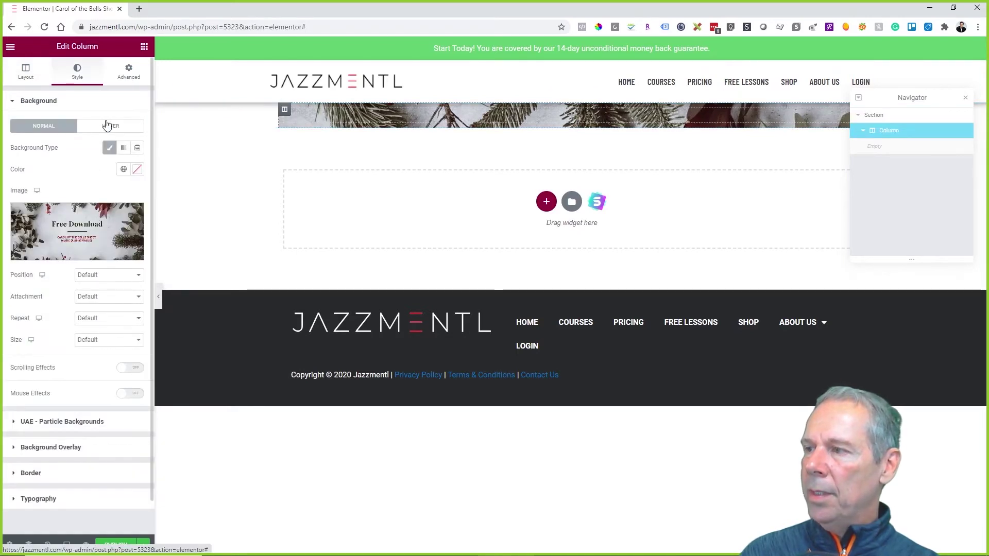
Set the column's padding to 0 px on all four sides
left_click(129, 75)
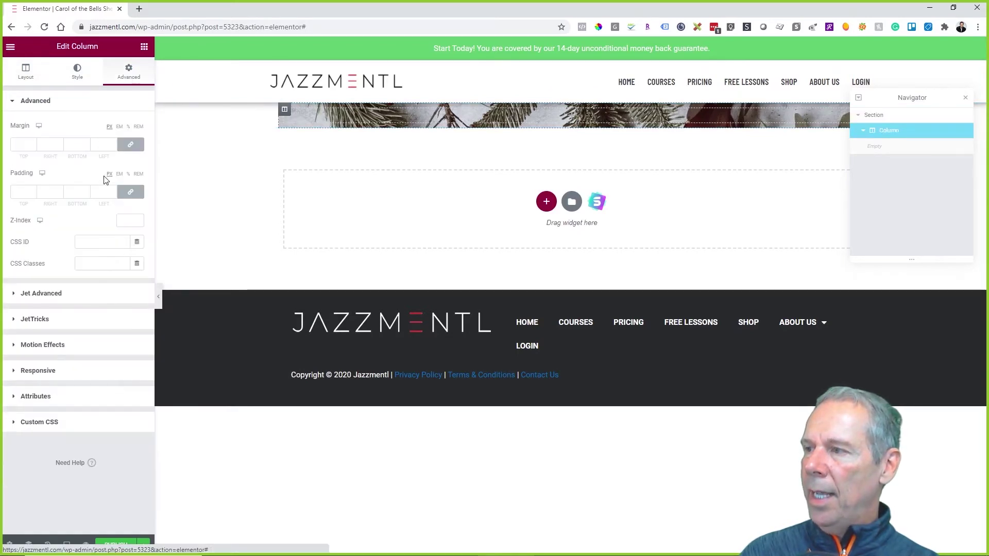
left_click(21, 193)
type("0")
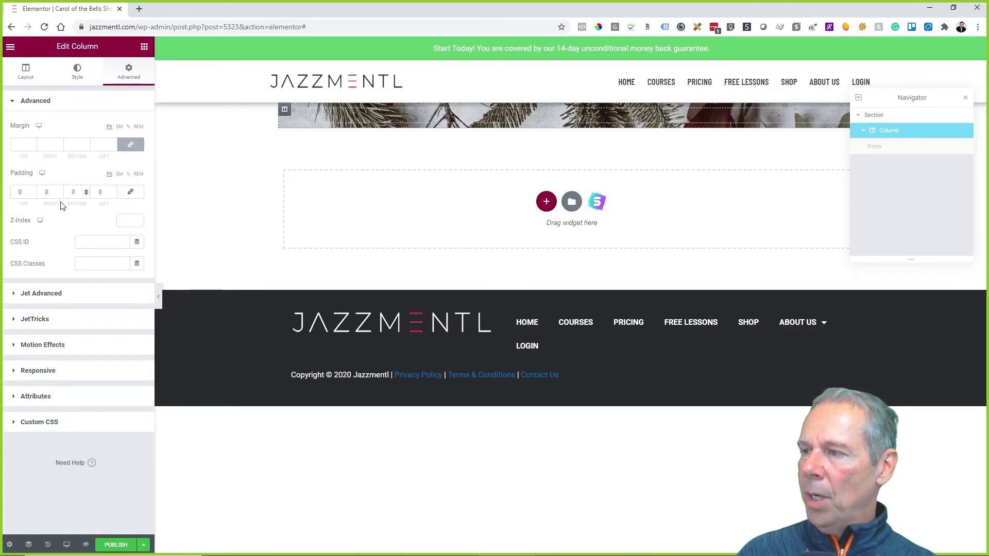
Set the column's top padding to 250 px and its bottom padding to 200 px
left_click_drag(20, 194, 11, 196)
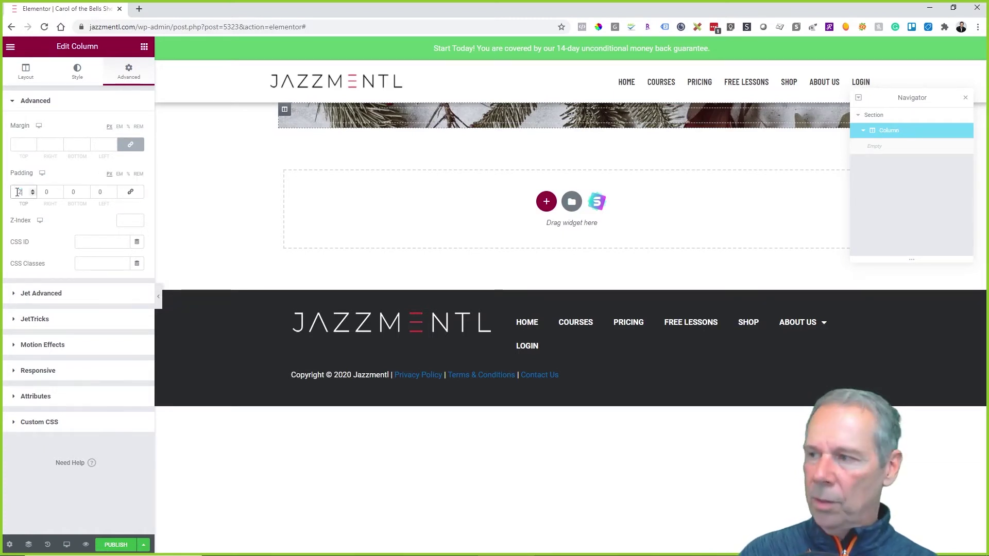
type("250")
double_click(75, 198)
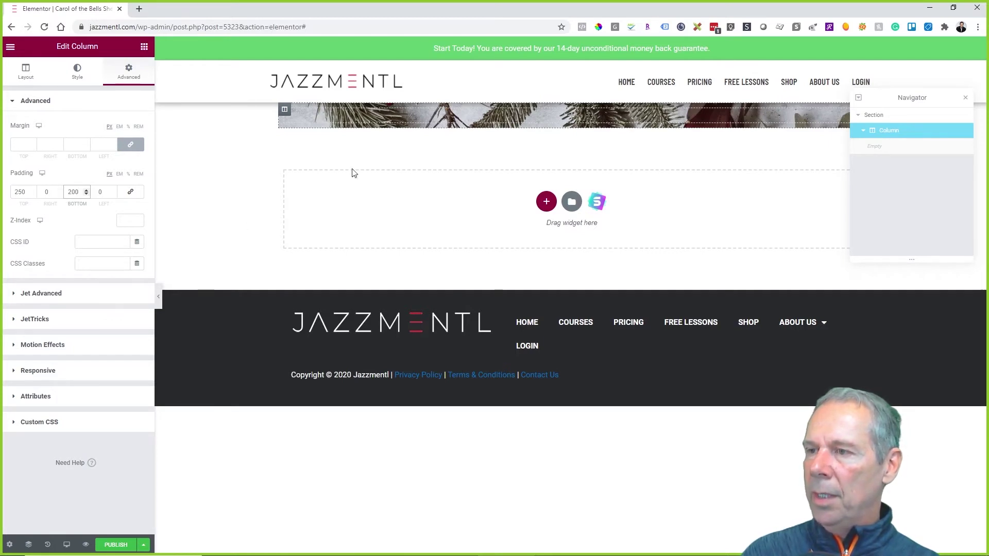
Add a Button widget to the "Free Download" banner column and close the Navigator
left_click(144, 46)
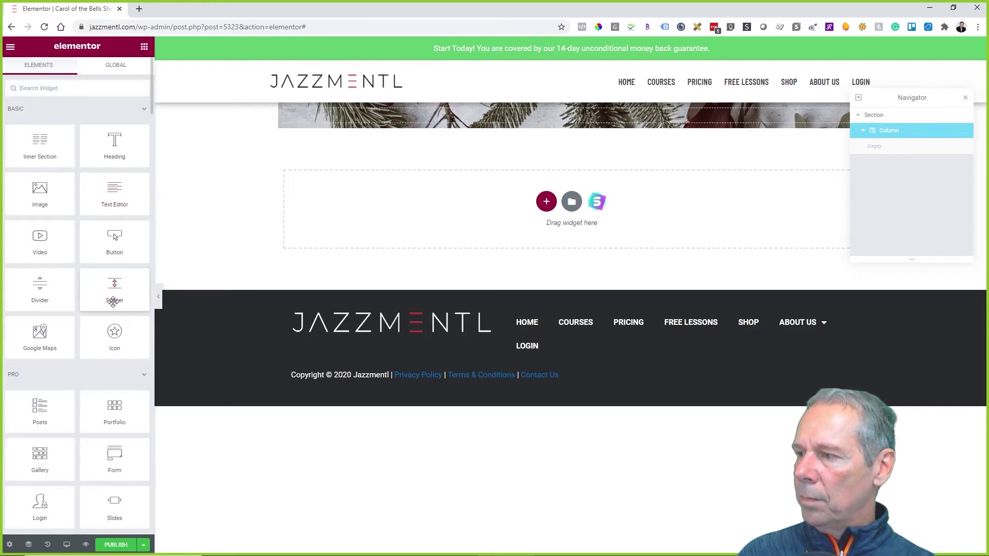
left_click_drag(114, 241, 546, 124)
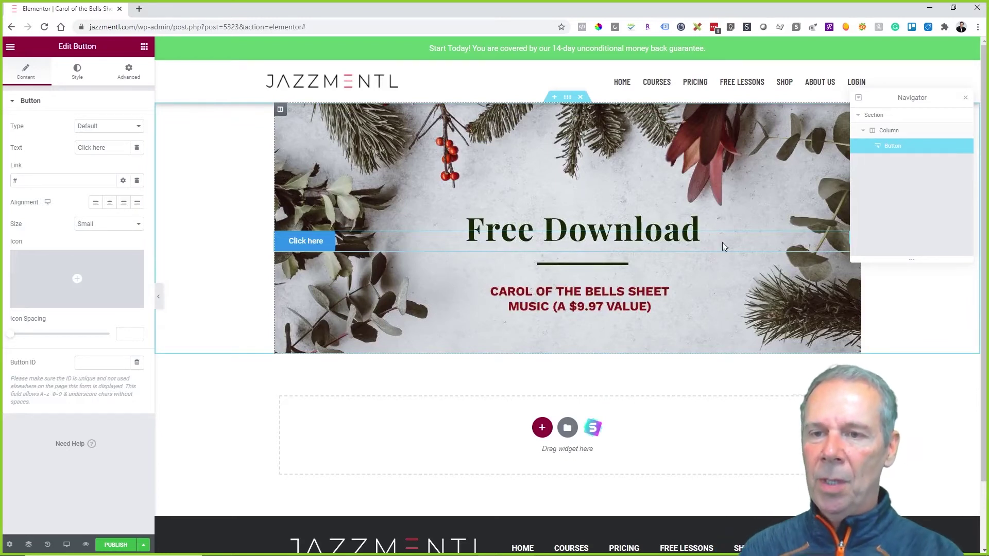
left_click_drag(942, 92, 978, 95)
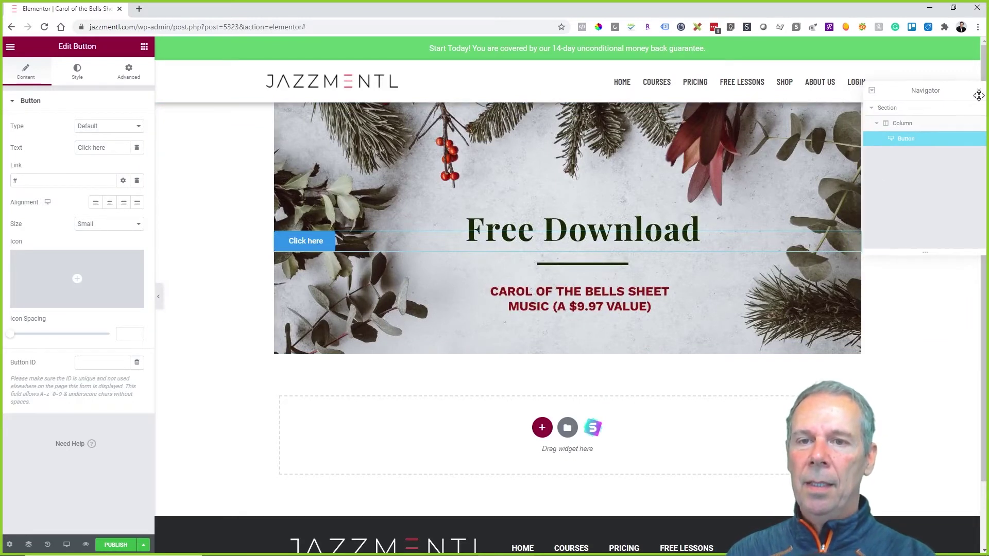
left_click(980, 92)
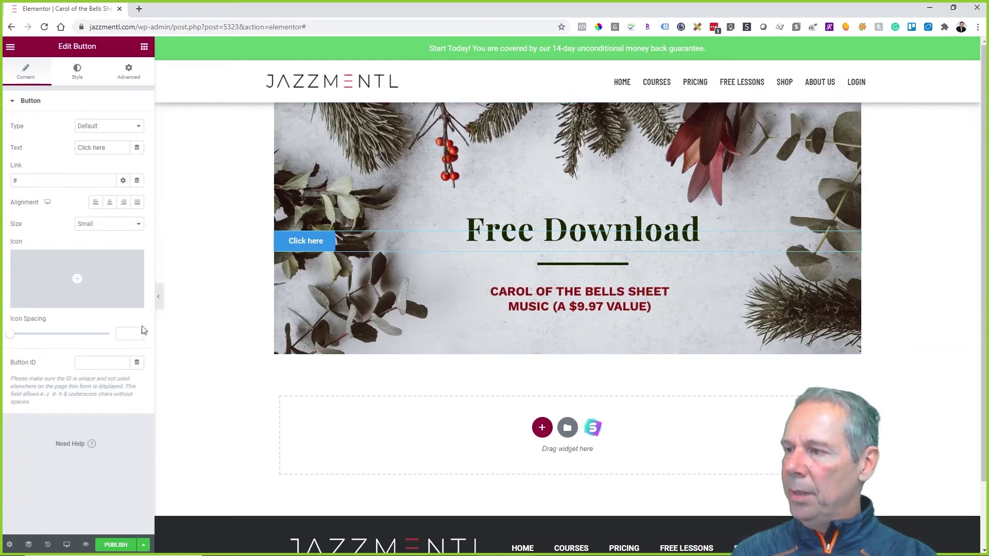
Link the button to #scroll and set its normal background color to bright red
left_click(59, 178)
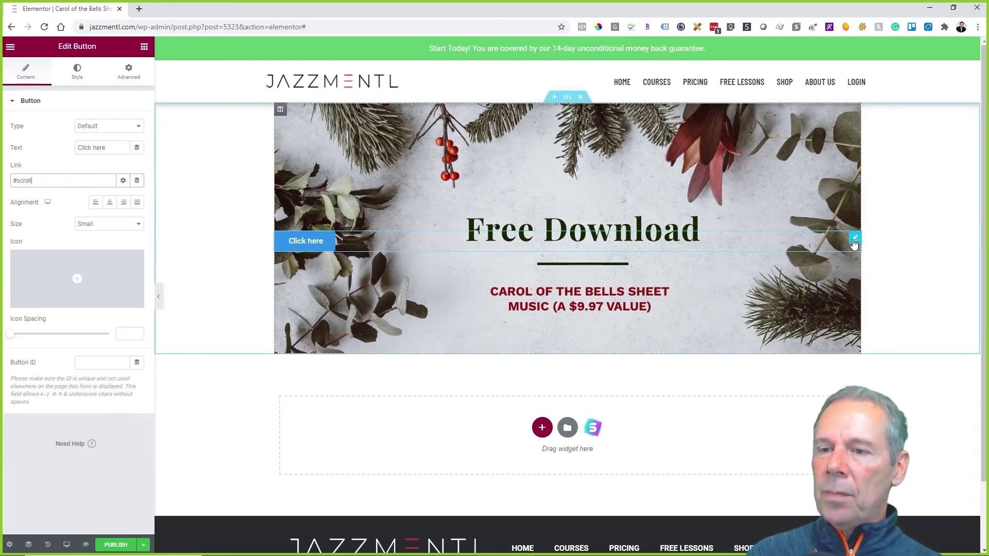
left_click(77, 71)
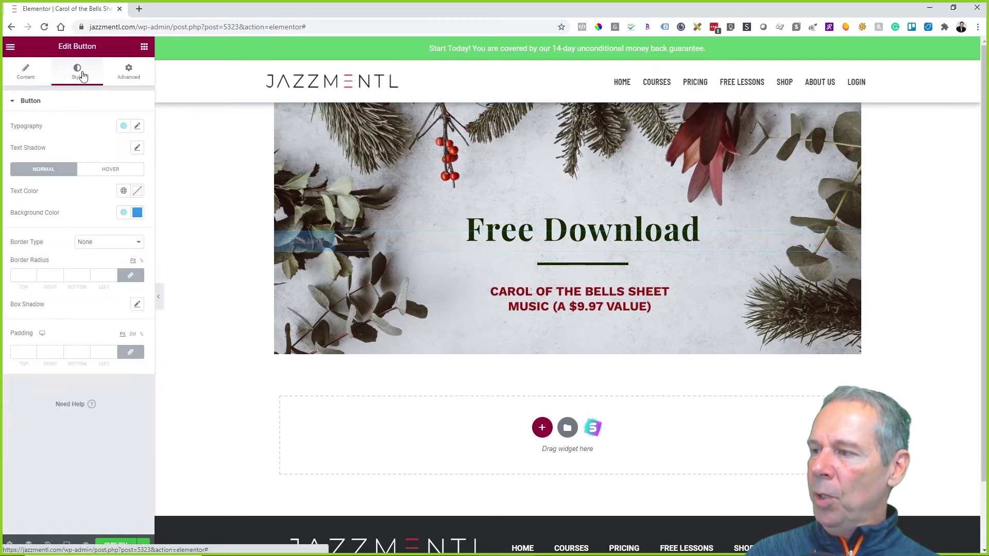
left_click(138, 214)
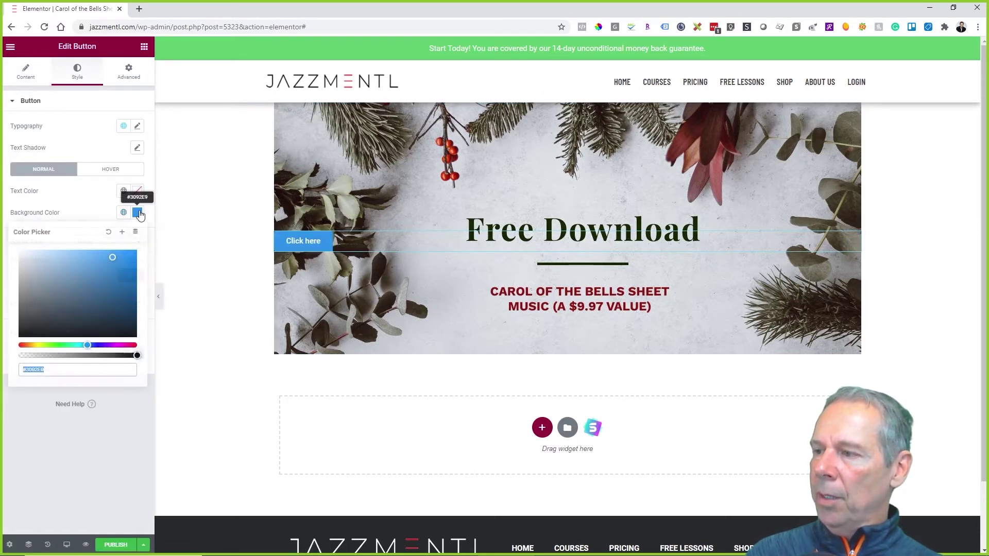
left_click_drag(30, 345, 7, 348)
left_click_drag(108, 269, 150, 268)
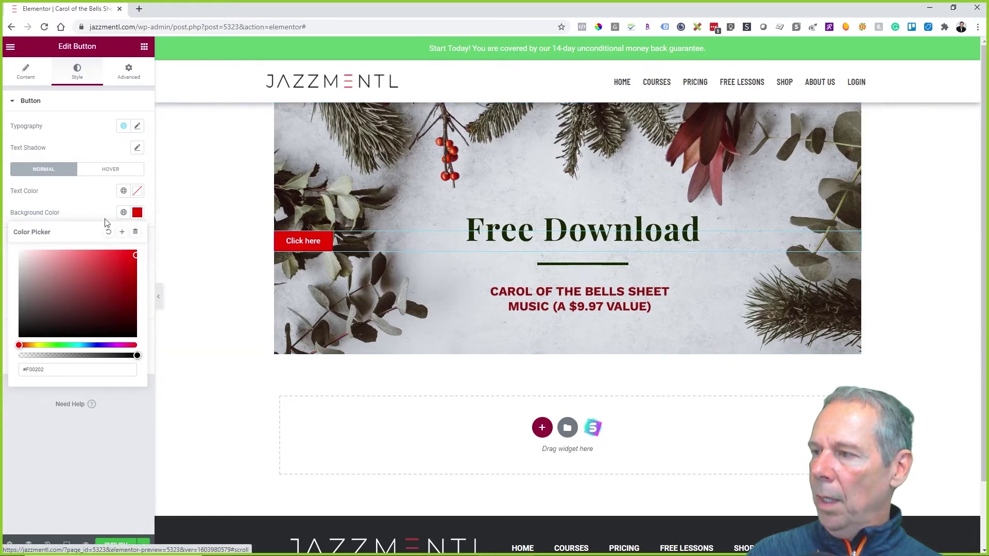
Set the button's hover state to red text on a white background
left_click(105, 175)
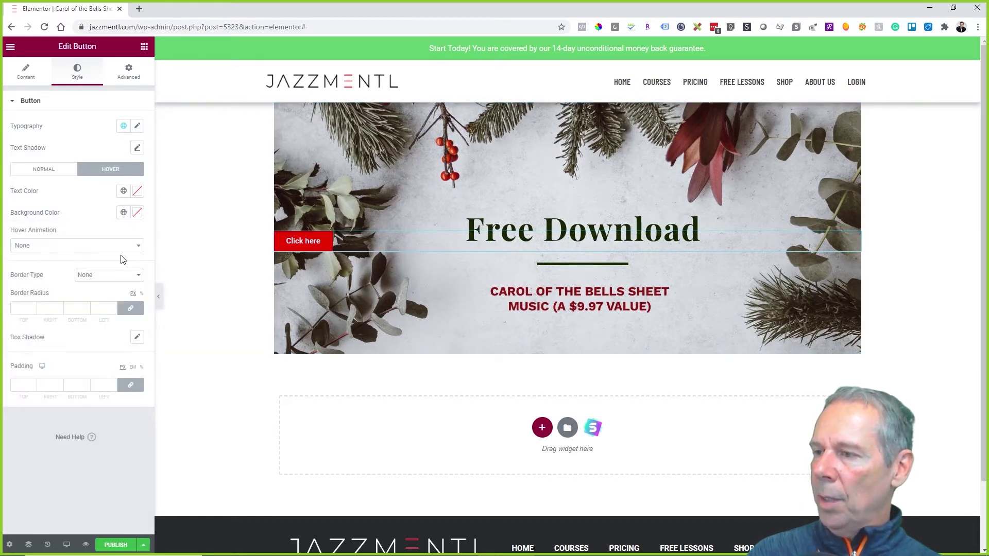
left_click(137, 193)
left_click_drag(125, 246, 138, 236)
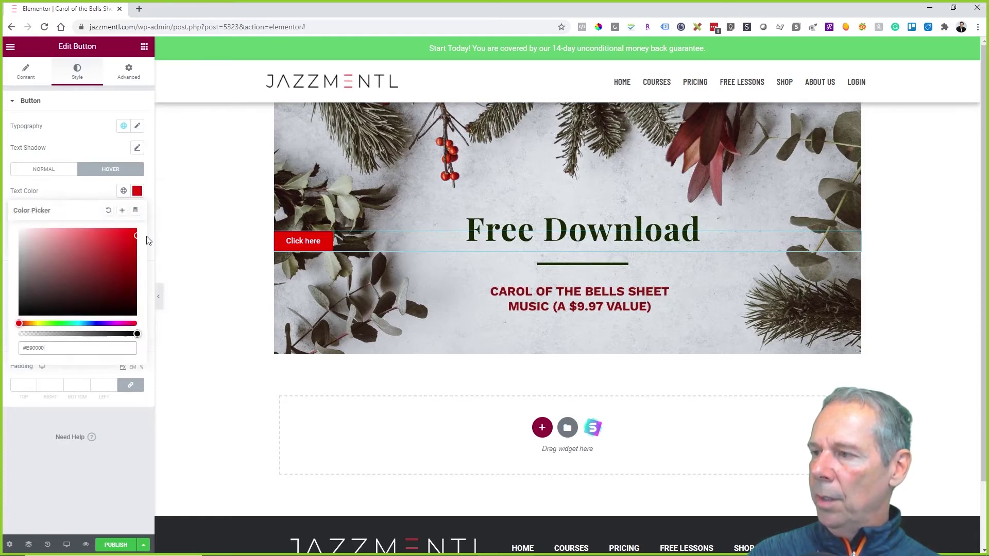
left_click(98, 192)
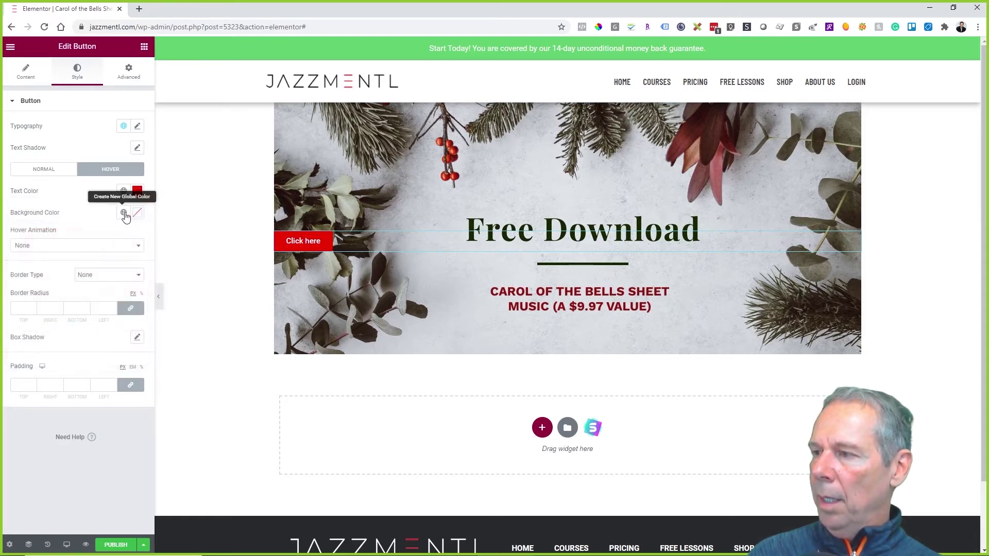
left_click(138, 213)
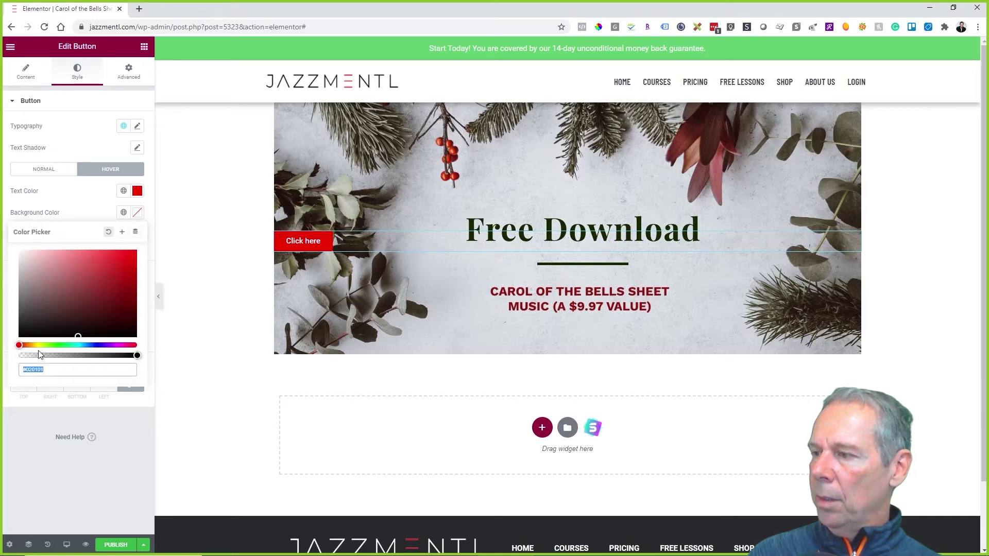
left_click_drag(22, 272, 5, 238)
left_click(61, 207)
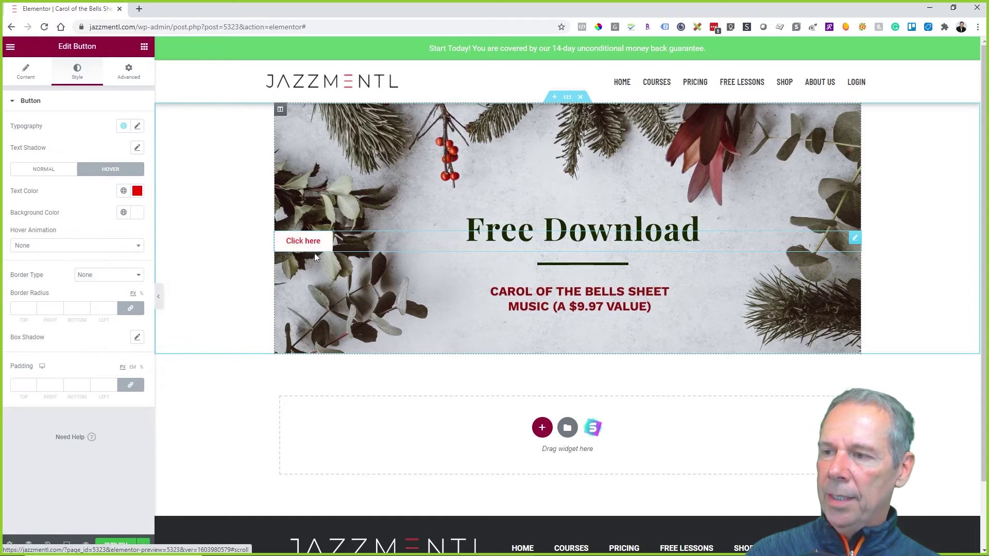
Center the "Click here" button horizontally within the column
left_click(25, 70)
left_click(109, 205)
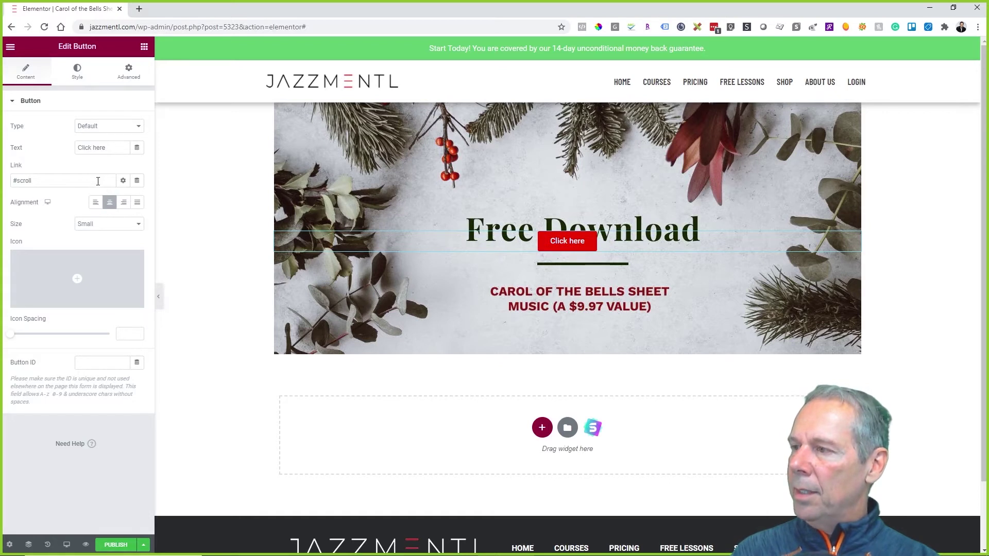
left_click(76, 77)
left_click(18, 77)
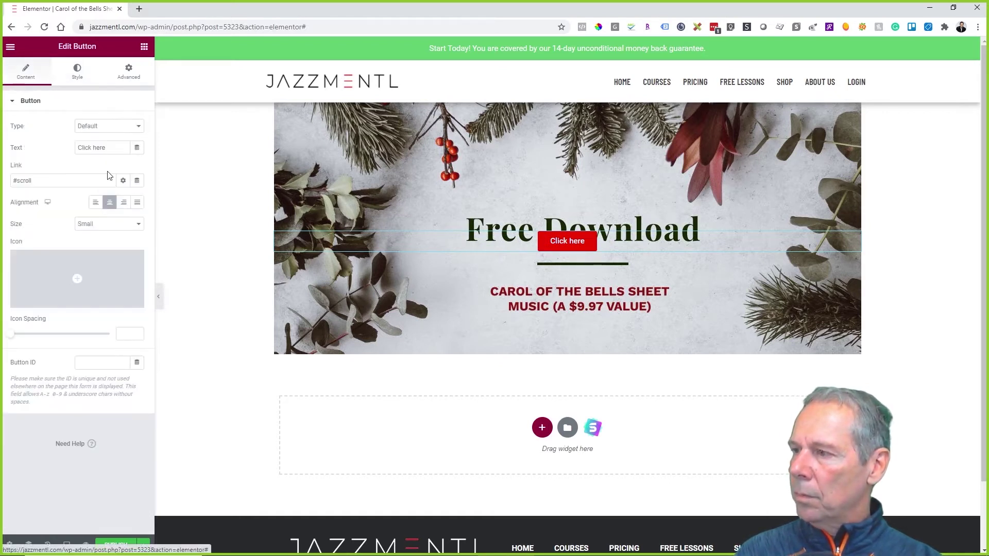
Set the button's size to Medium and its border radius to 0 px on all corners
left_click(127, 225)
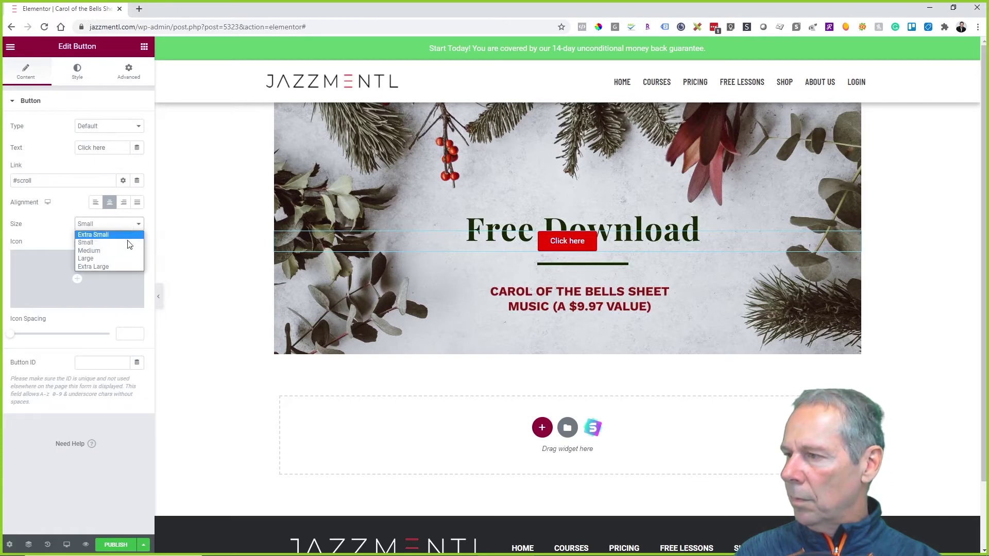
left_click(126, 262)
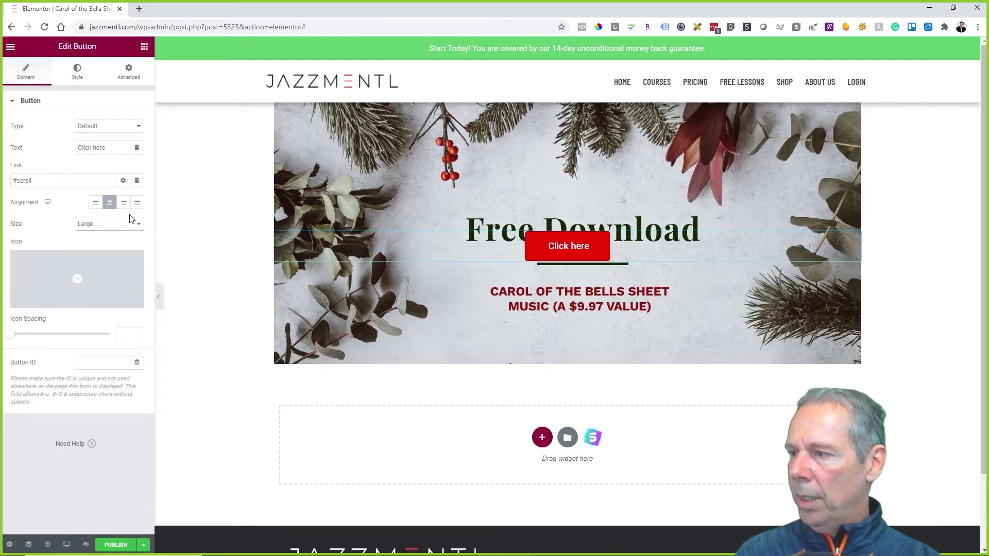
left_click(127, 226)
left_click(129, 251)
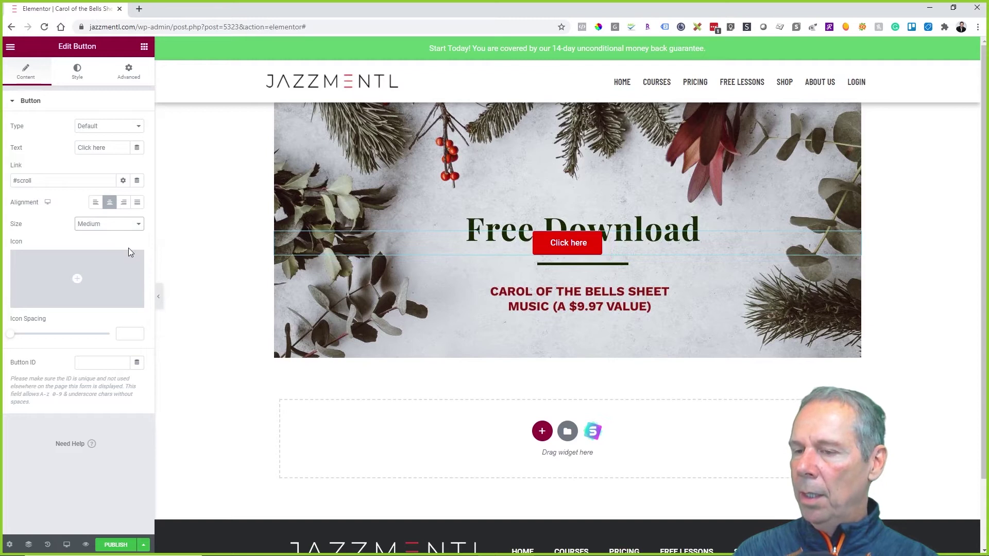
left_click(79, 74)
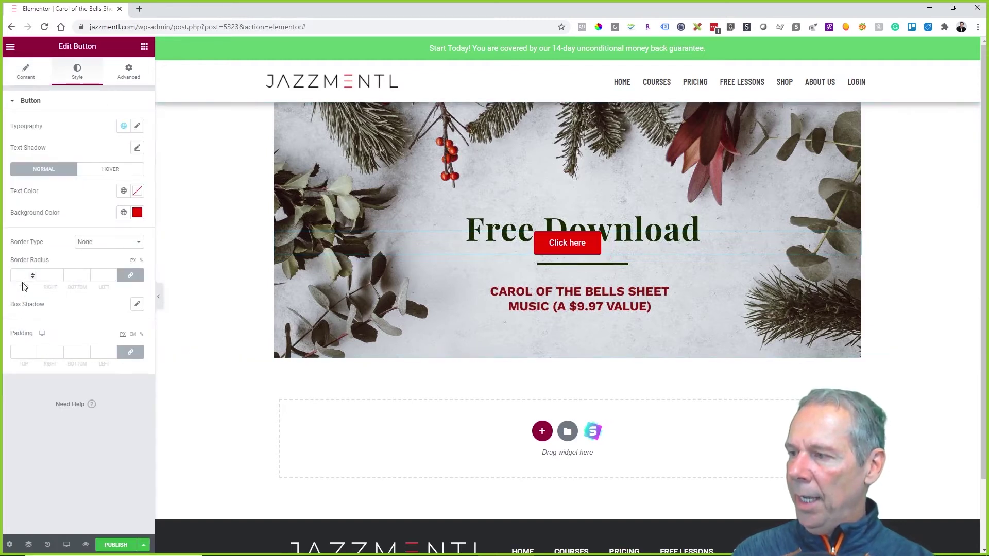
left_click(21, 280)
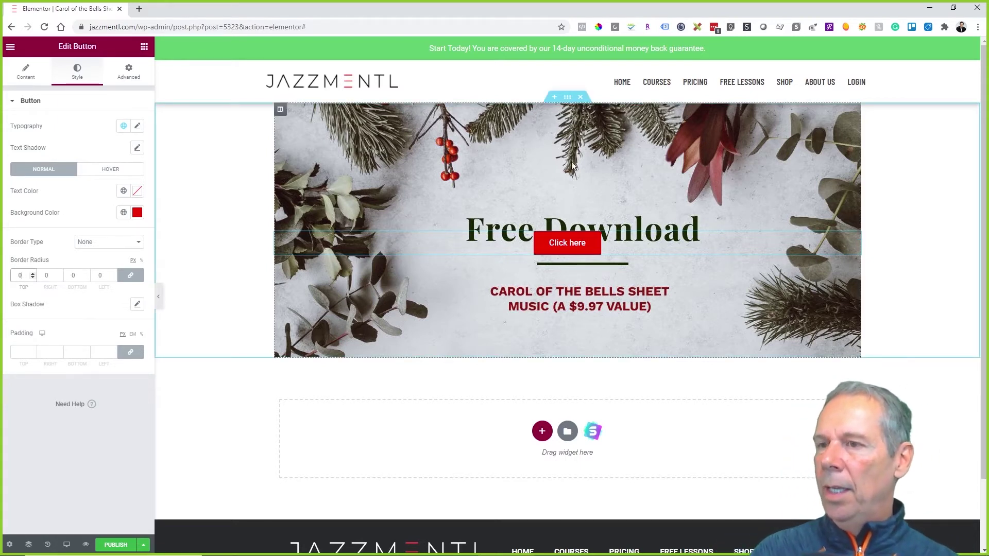
Set the banner column's top padding to 425 px so the button sits below the "Carol of the Bells" text
left_click(570, 102)
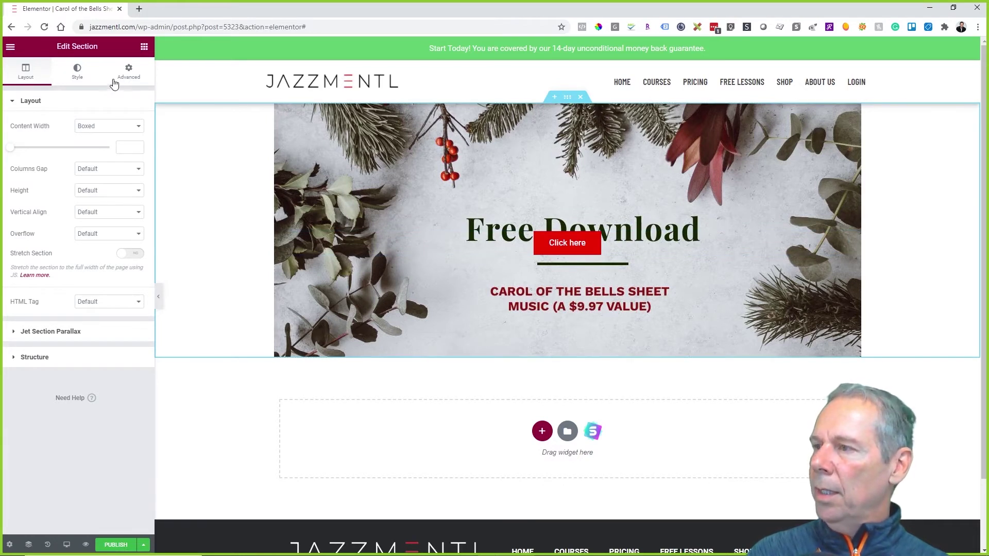
left_click(135, 73)
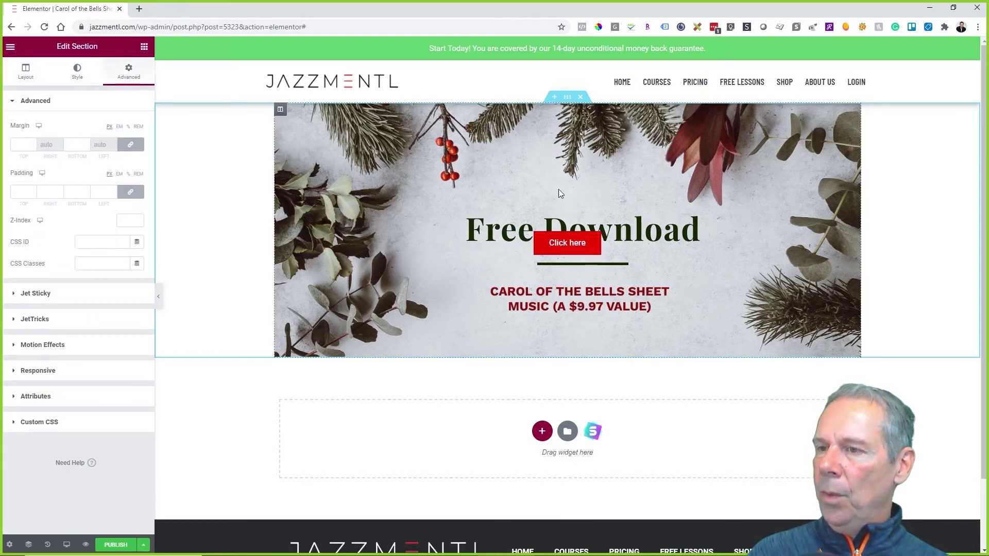
left_click(281, 110)
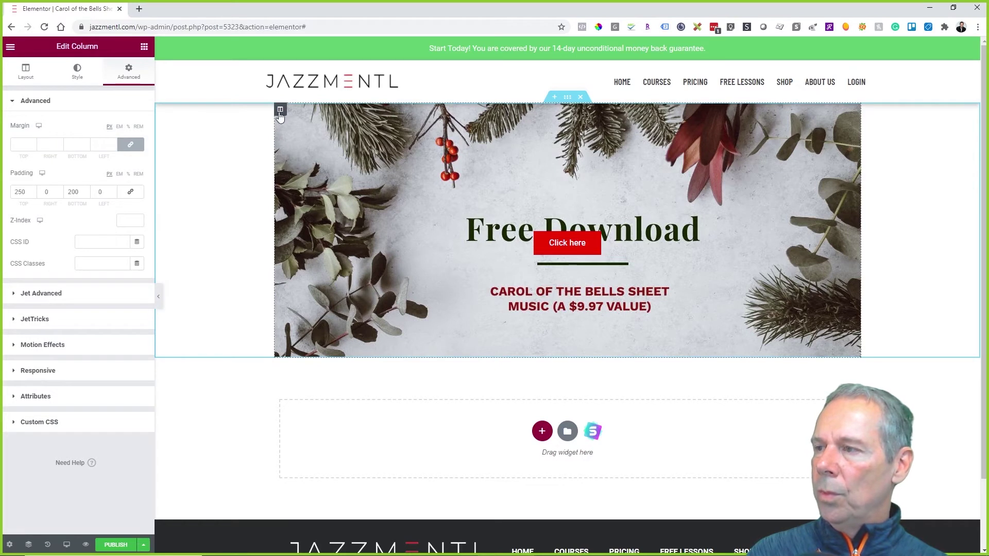
double_click(18, 192)
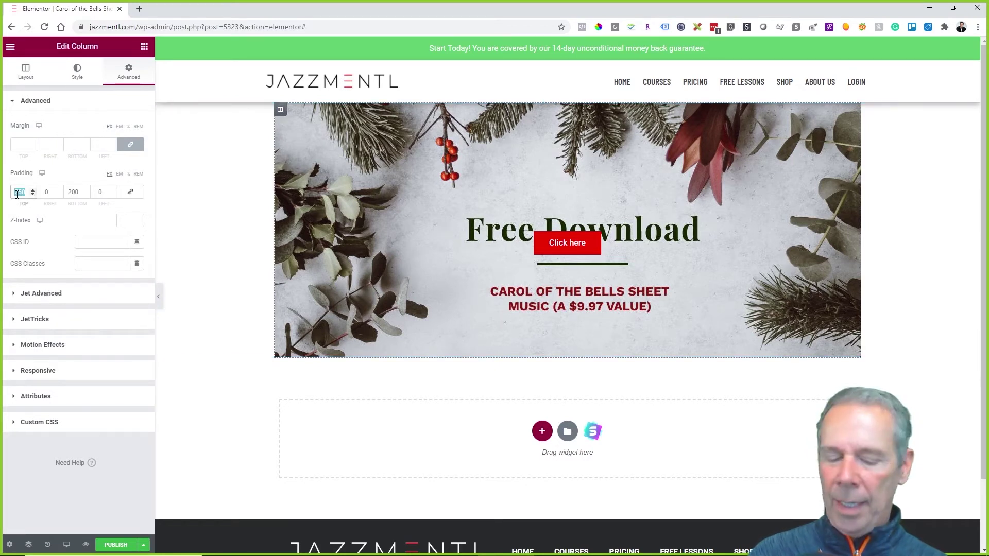
type("400")
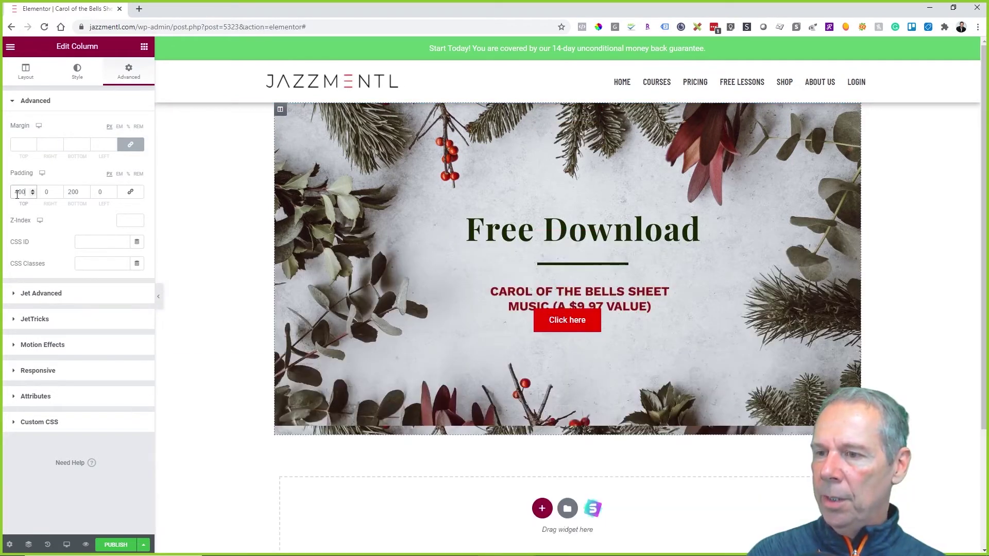
double_click(19, 192)
type("125")
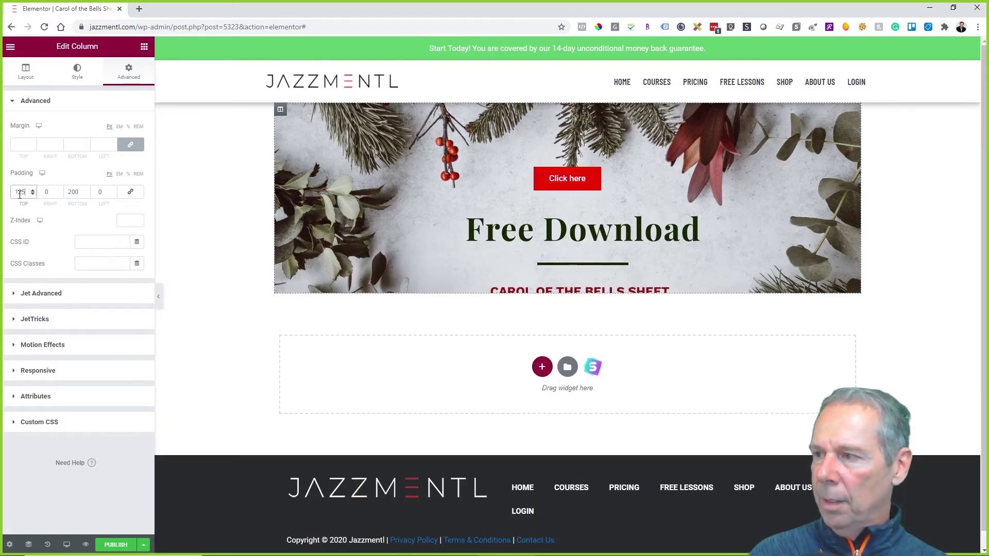
double_click(20, 193)
type("425")
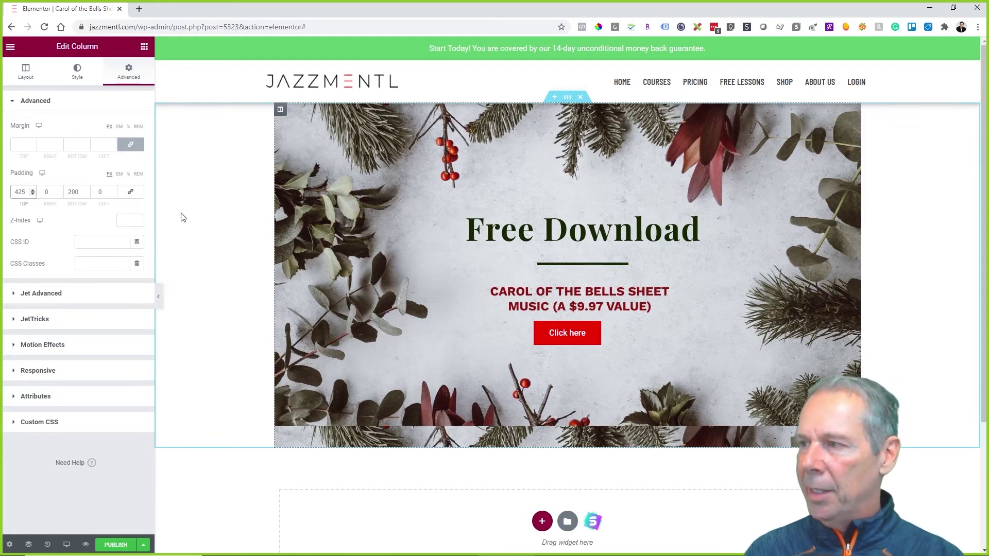
Set the banner column's bottom padding to 150 px so the background image does not repeat
double_click(73, 192)
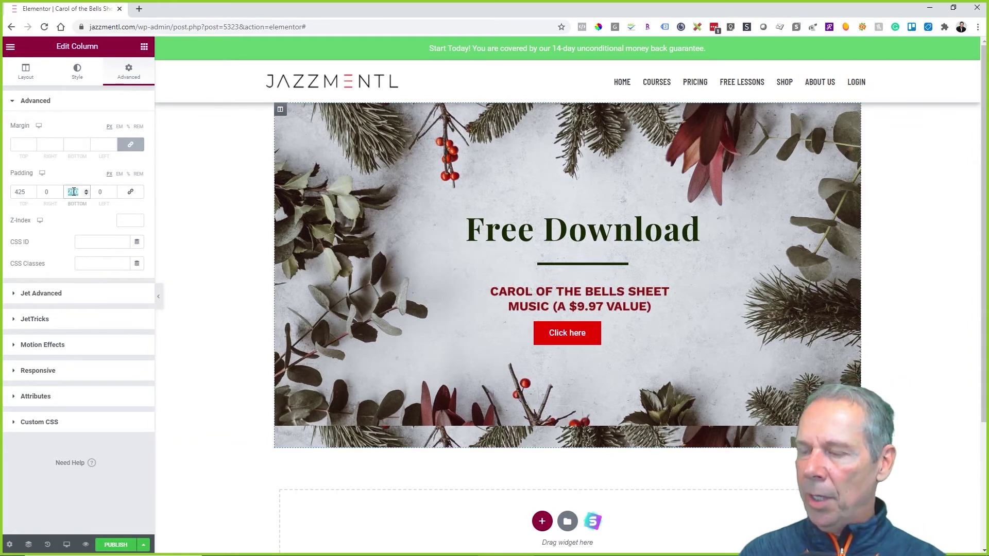
type("150")
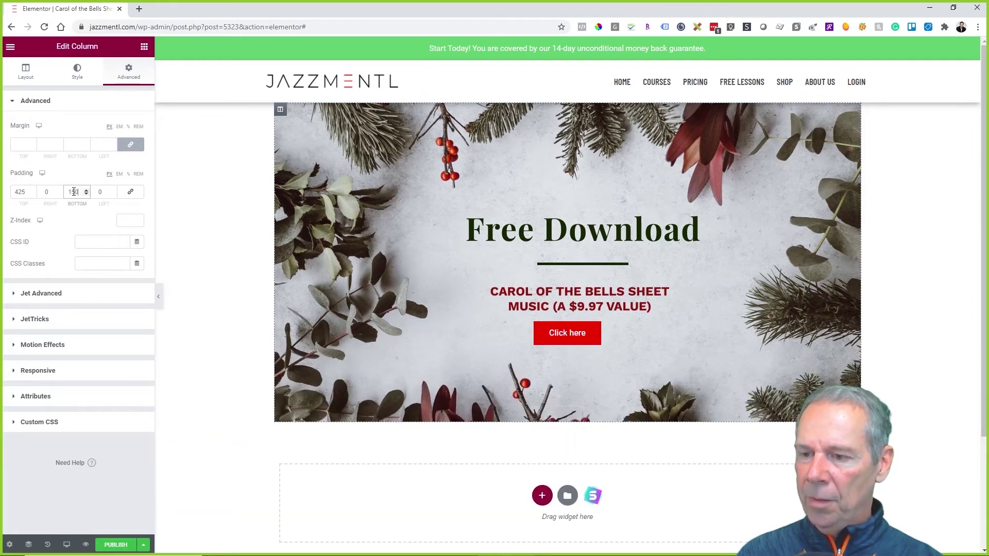
double_click(73, 191)
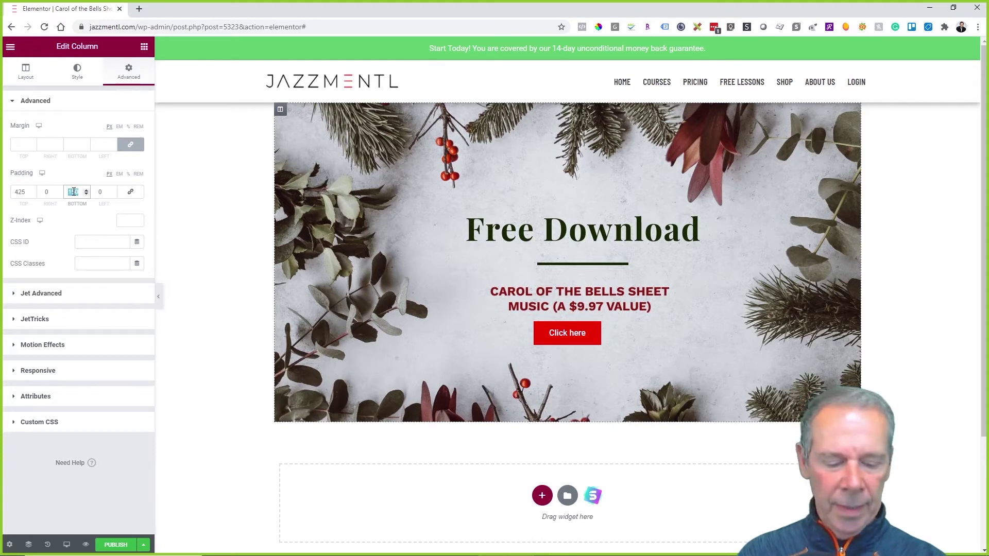
type("160")
double_click(73, 191)
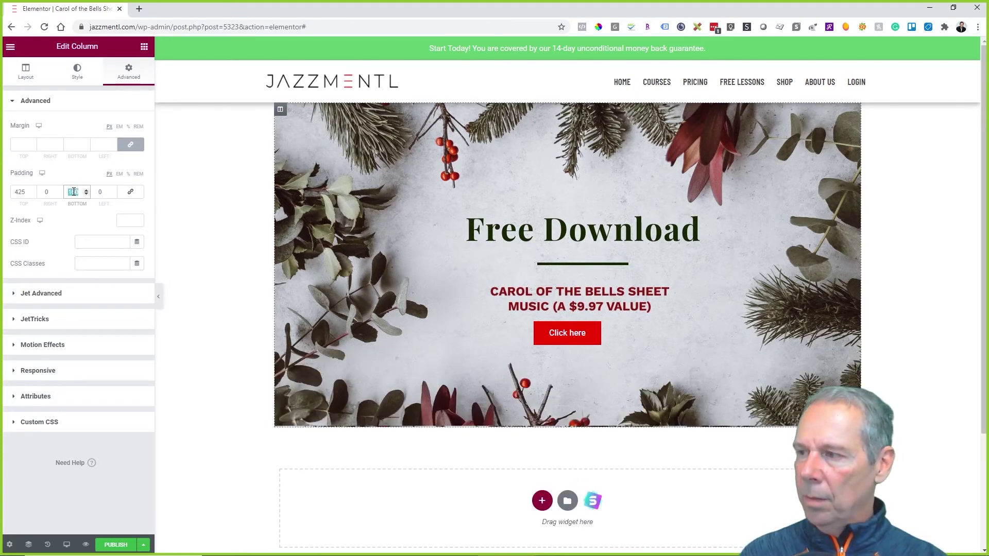
type("150")
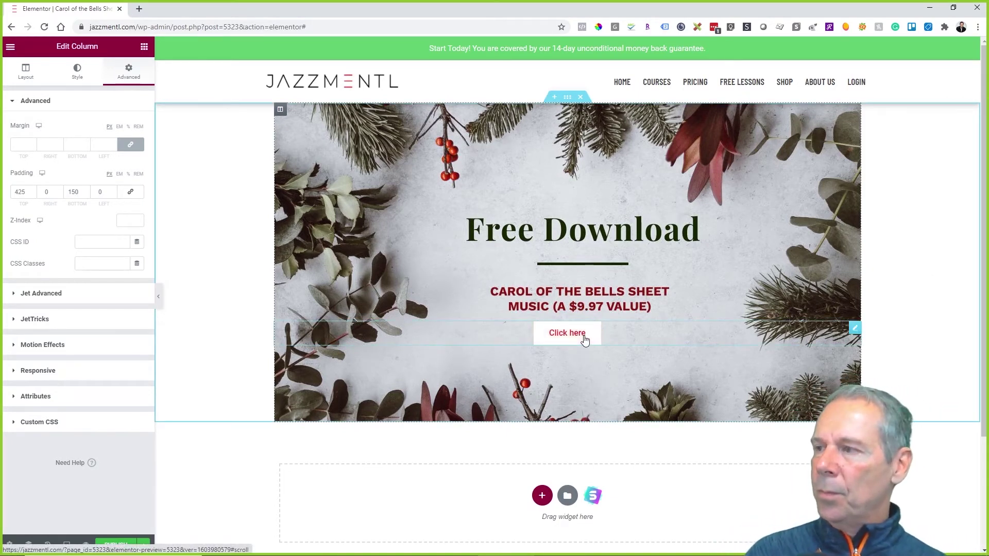
left_click(22, 79)
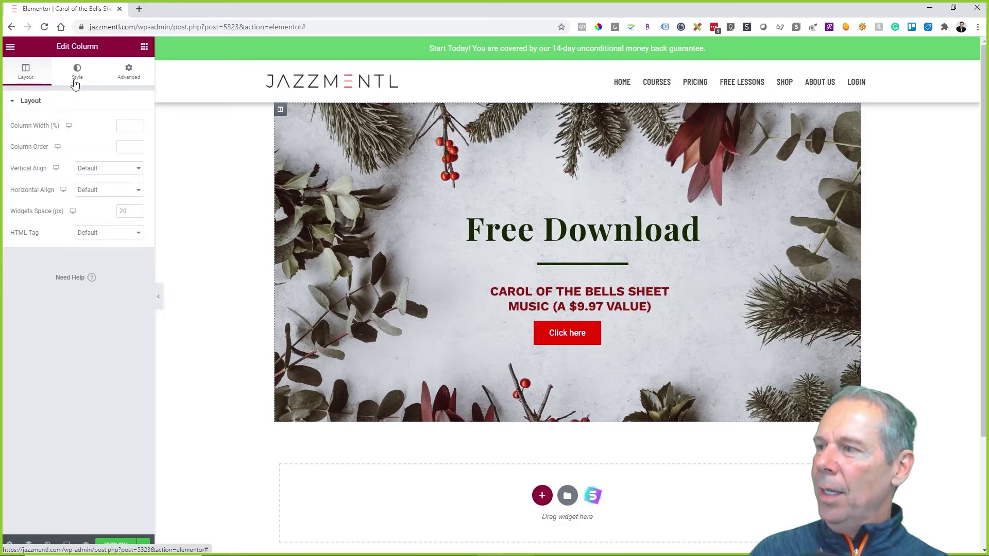
Change the banner button's text from "Click here" to "Free Instant Access"
left_click(597, 336)
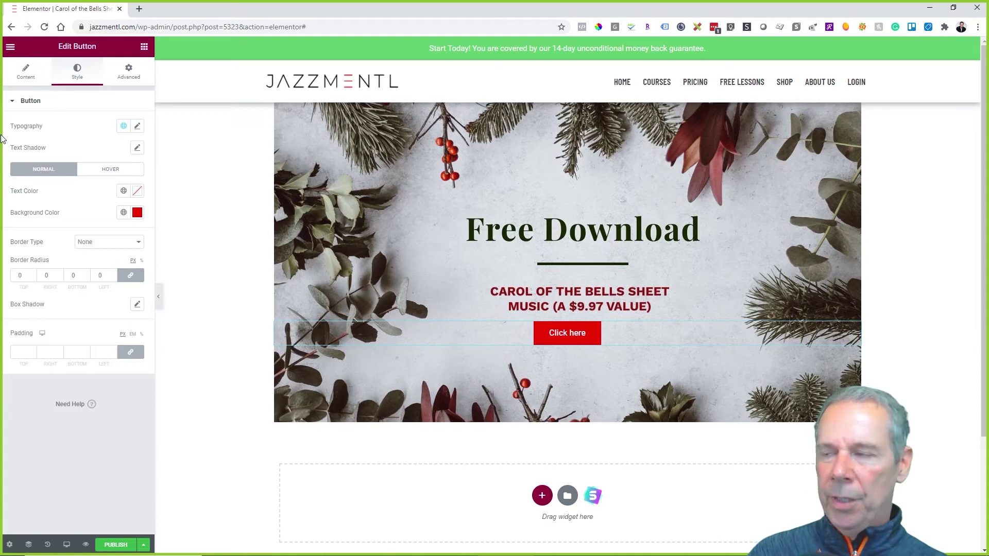
left_click(27, 83)
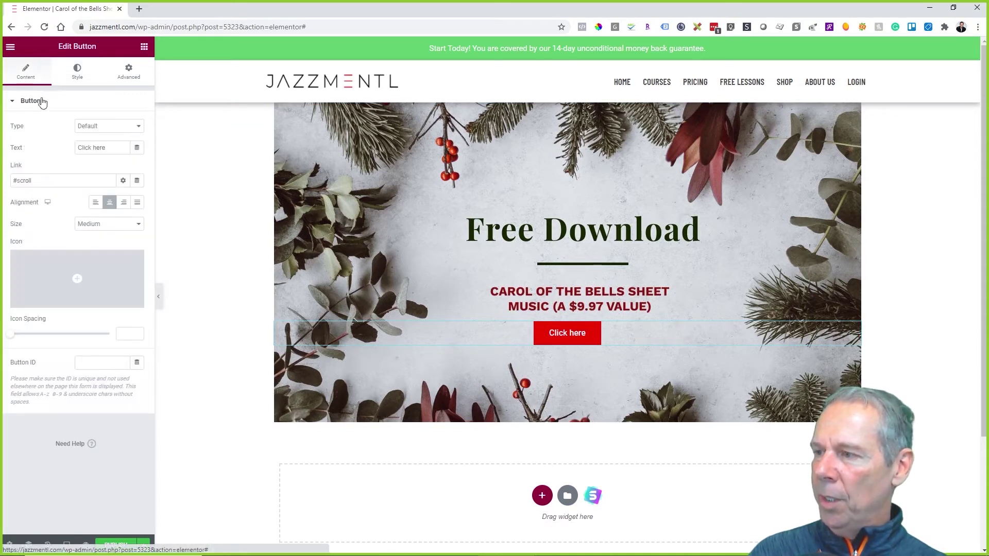
left_click(74, 182)
left_click_drag(106, 149, 30, 148)
type("Free Insta")
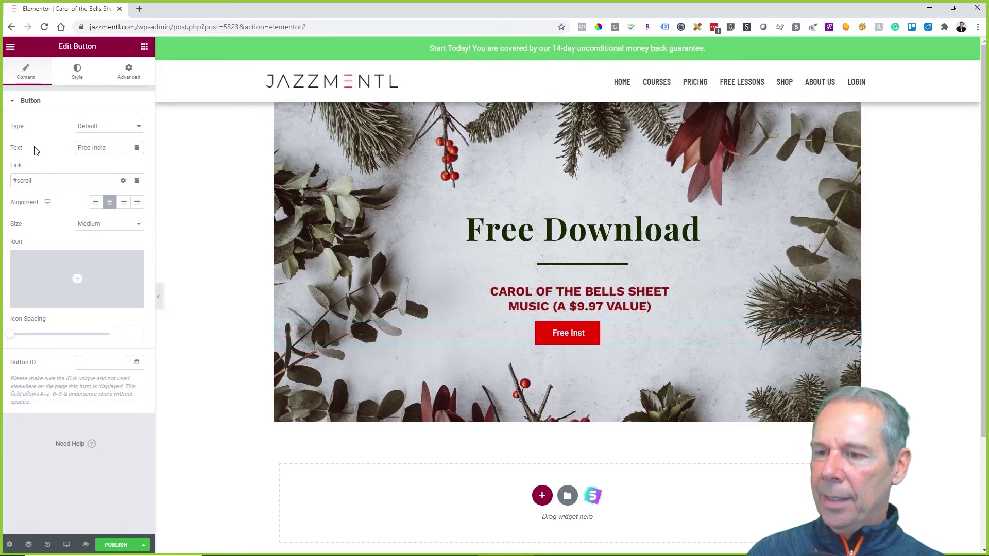
type("nt Access")
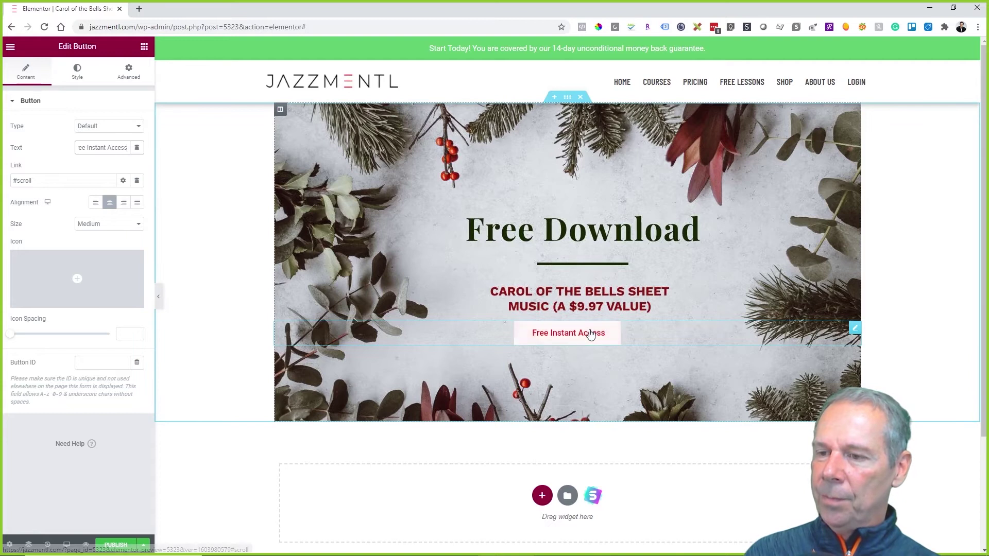
Add a single-column section below the banner and place a Menu Anchor widget in it
scroll(590, 334, "down", 2)
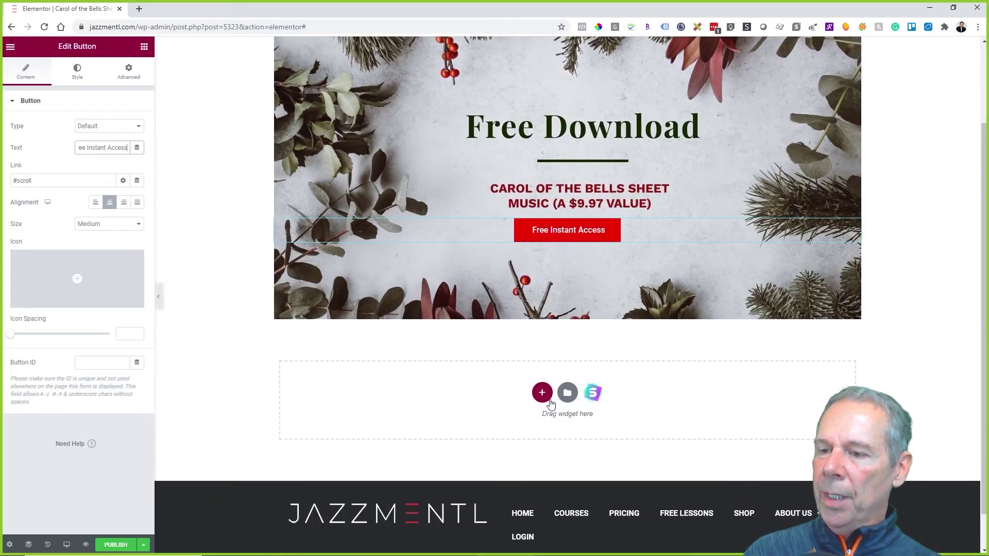
left_click(543, 394)
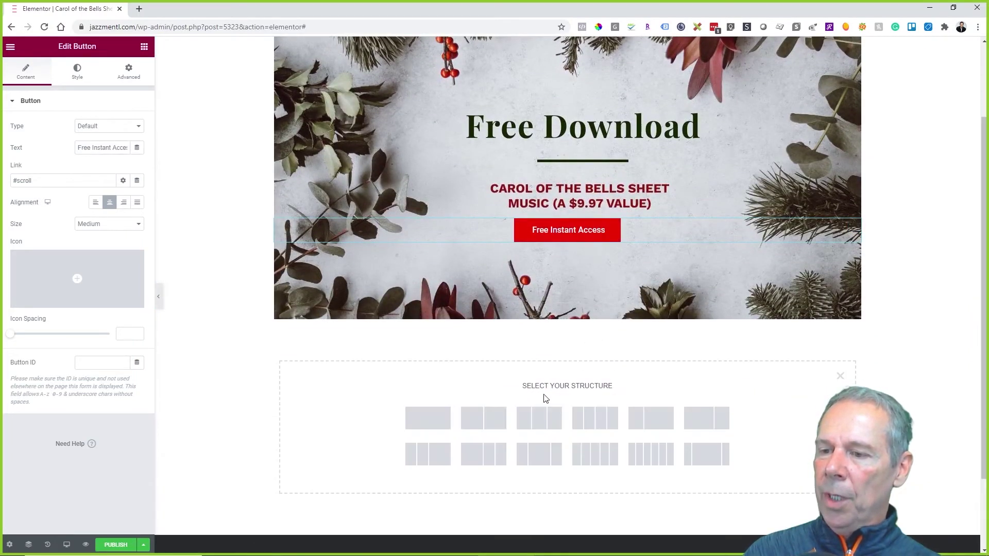
left_click(442, 419)
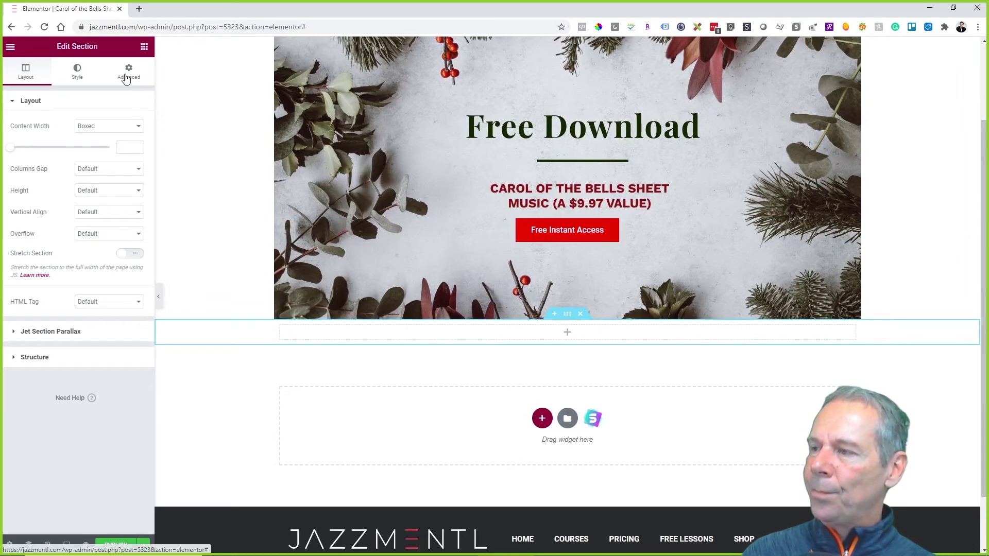
left_click(142, 49)
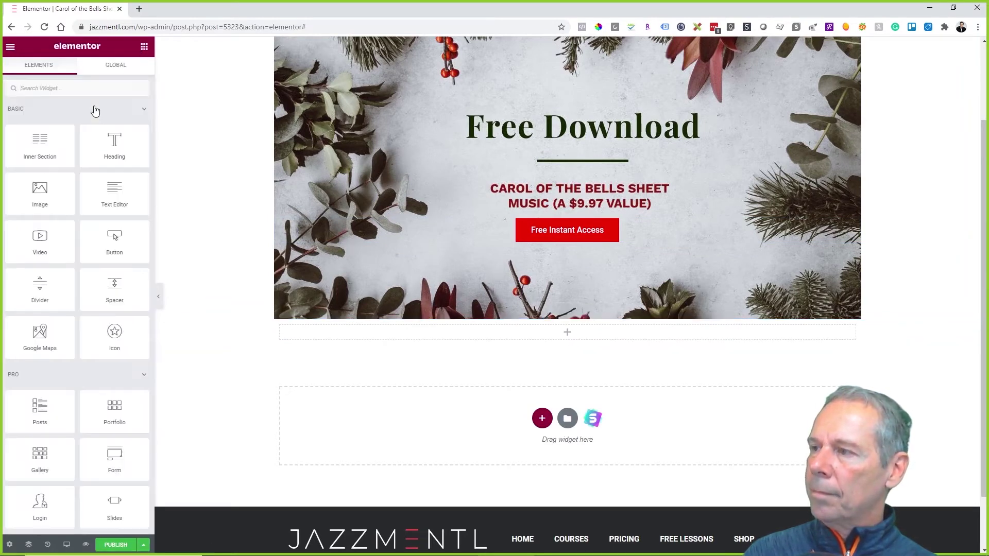
type("anchro")
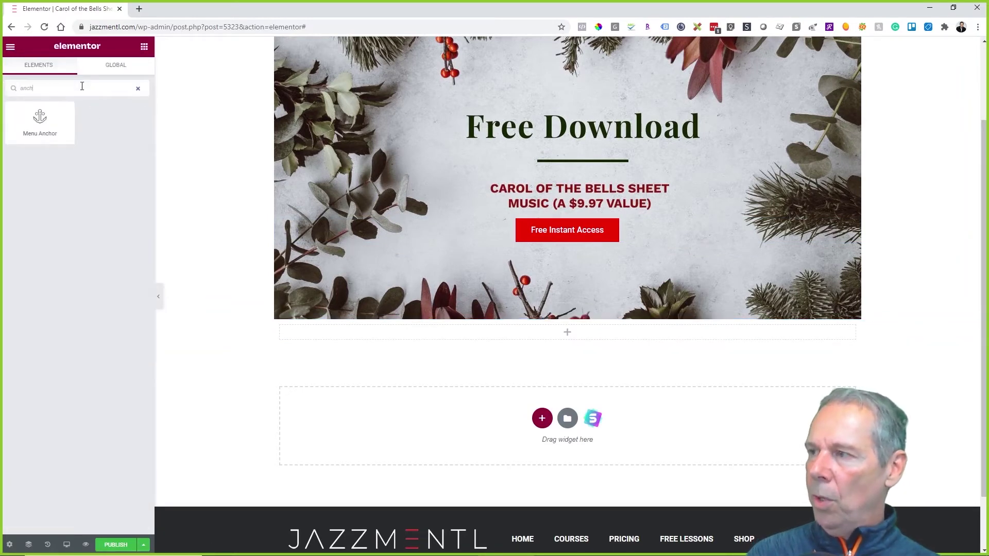
key("BackSpace")
left_click_drag(39, 121, 587, 342)
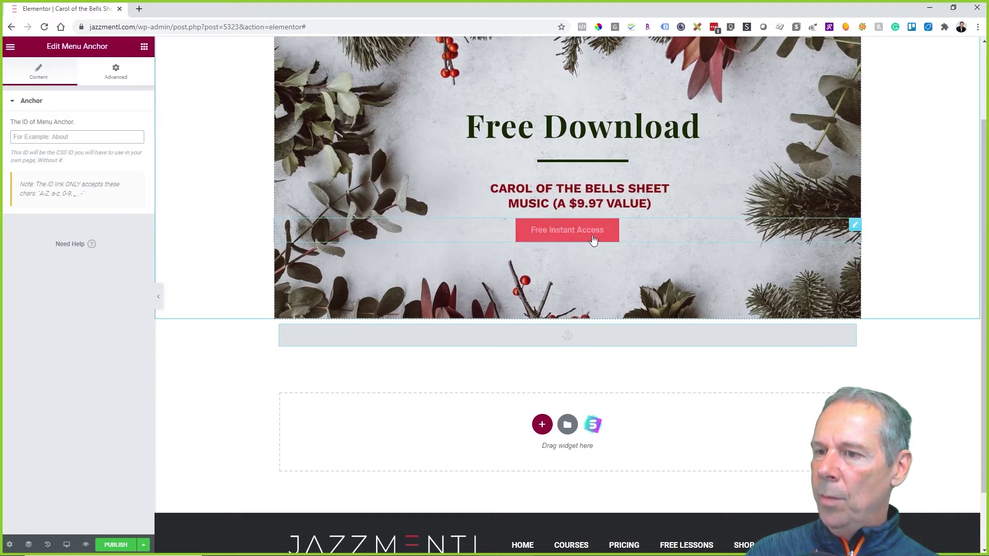
Set the menu anchor's ID to "scroll" to match the banner button's #scroll link
left_click(616, 236)
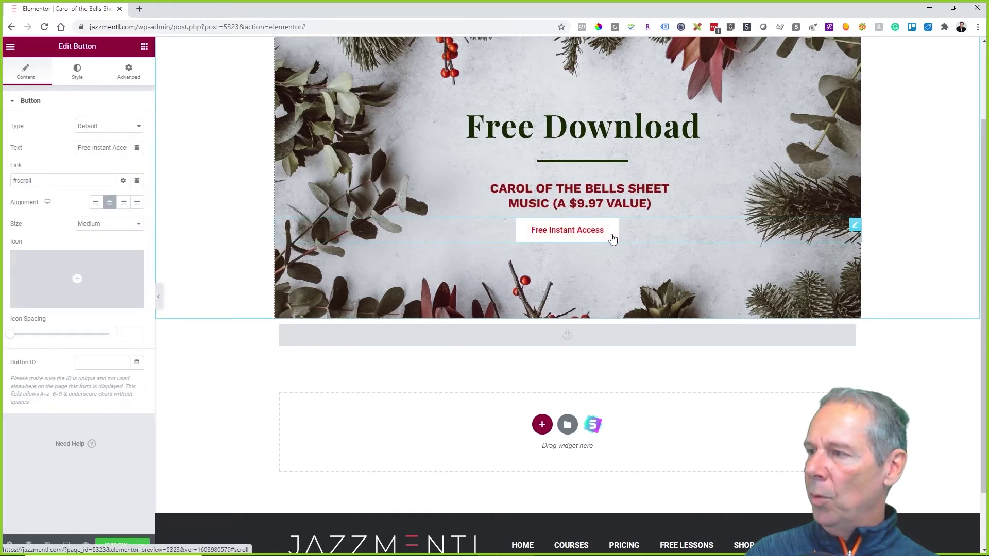
left_click(663, 340)
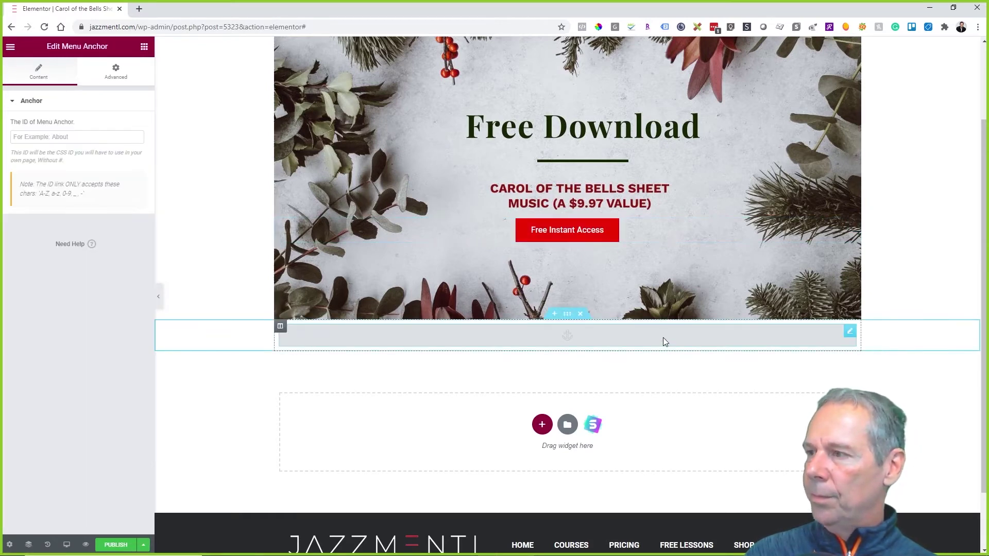
left_click(45, 133)
type("scroll")
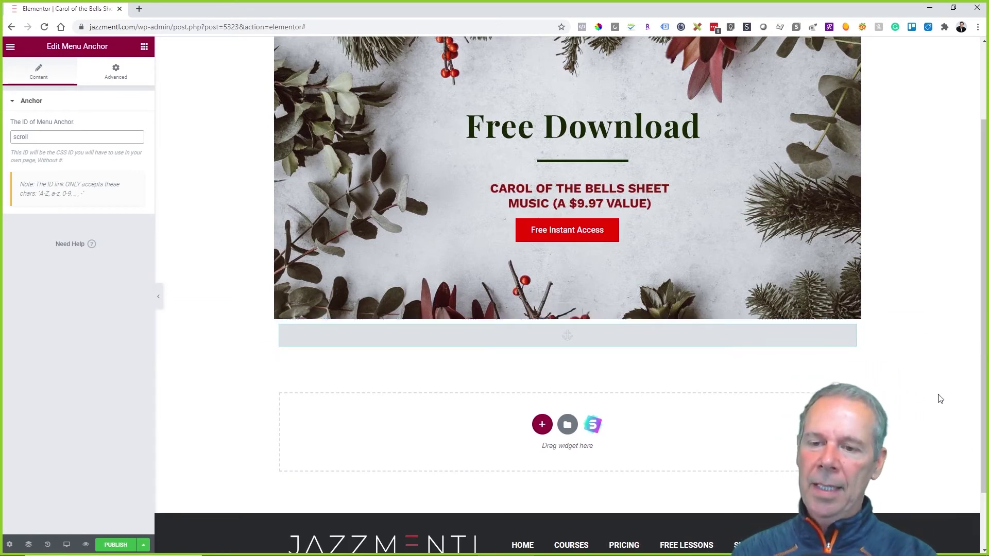
Add another single-column section below the menu anchor and place a Countdown Timer widget in it
left_click(542, 426)
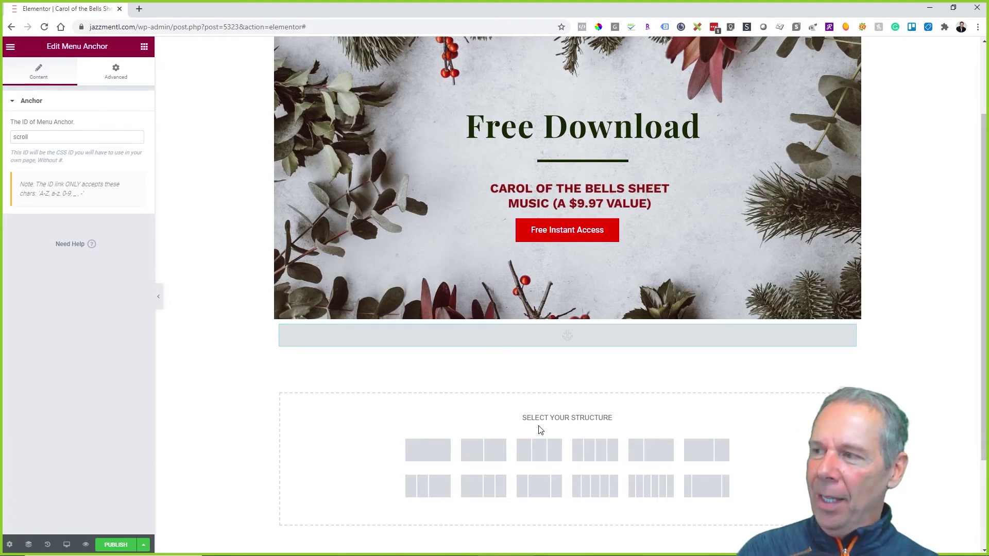
left_click(144, 47)
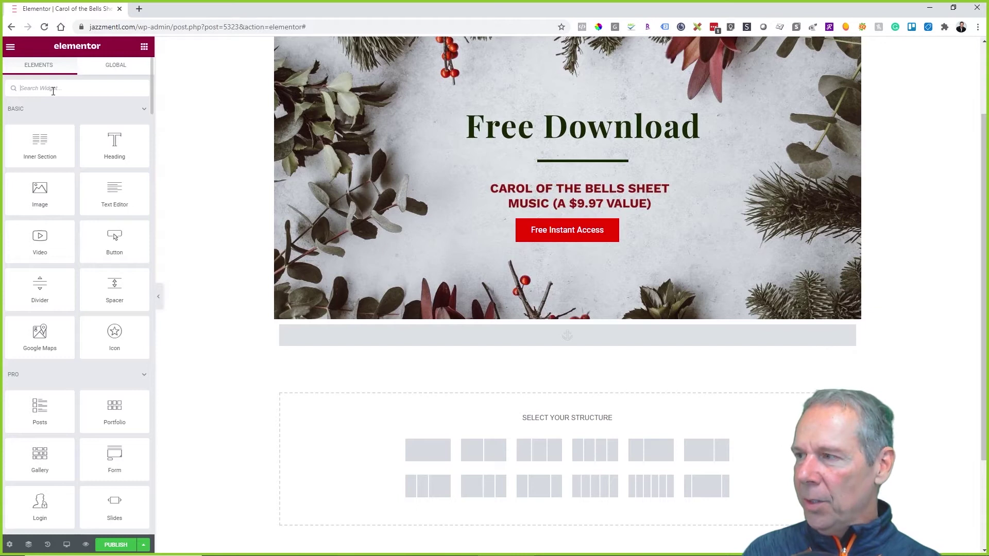
type("coun")
left_click_drag(114, 121, 52, 145)
left_click(428, 451)
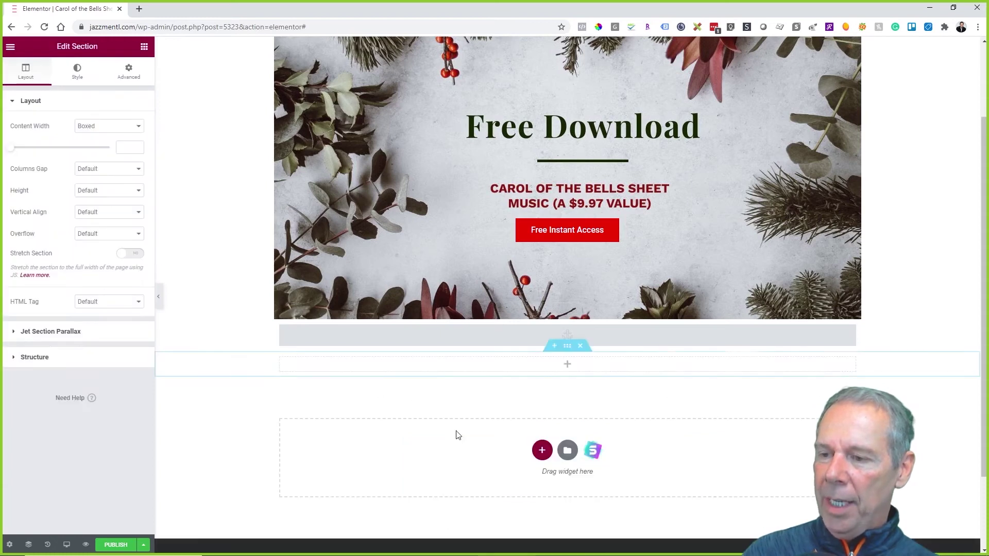
left_click(144, 47)
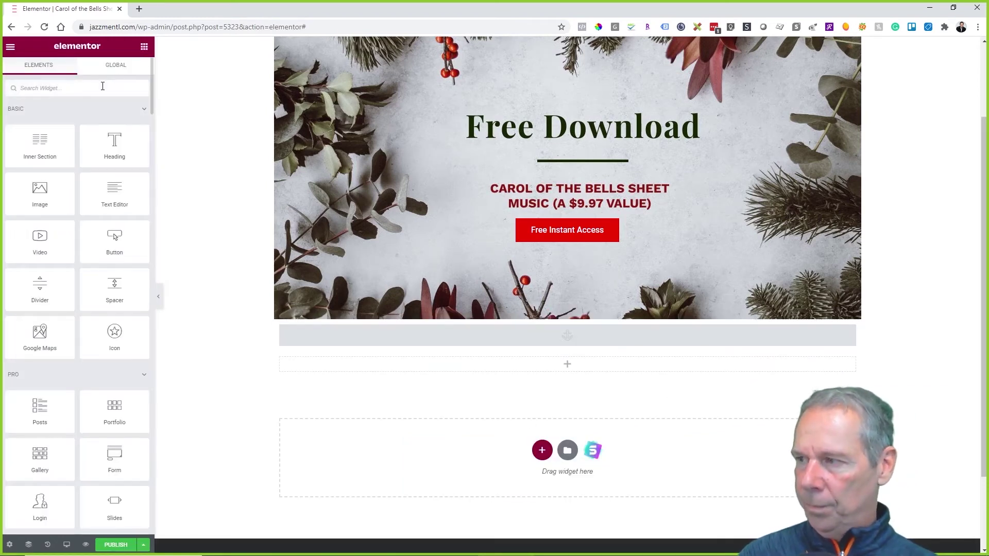
type("count")
left_click_drag(115, 122, 582, 372)
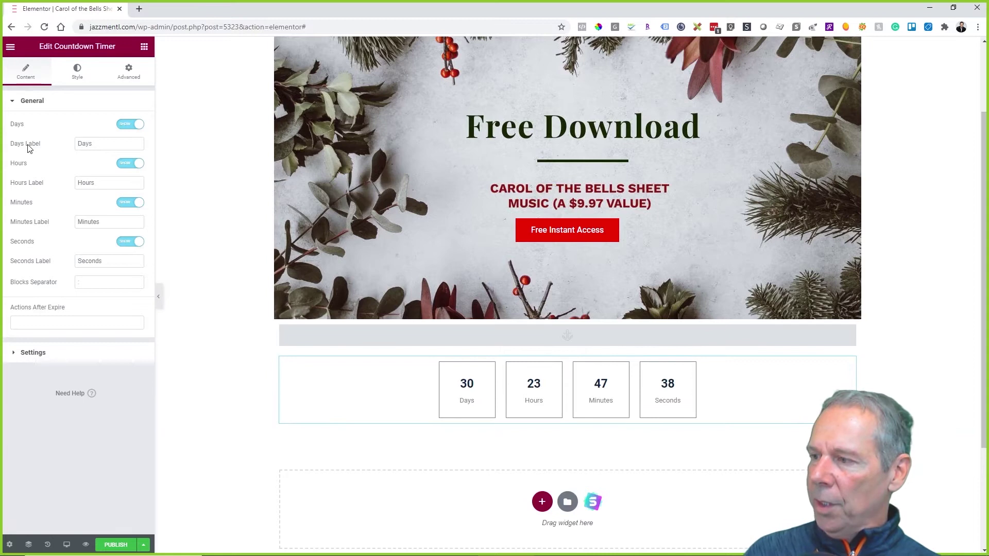
Set the countdown's type to Evergreen Timer with its hours at 0
left_click(55, 360)
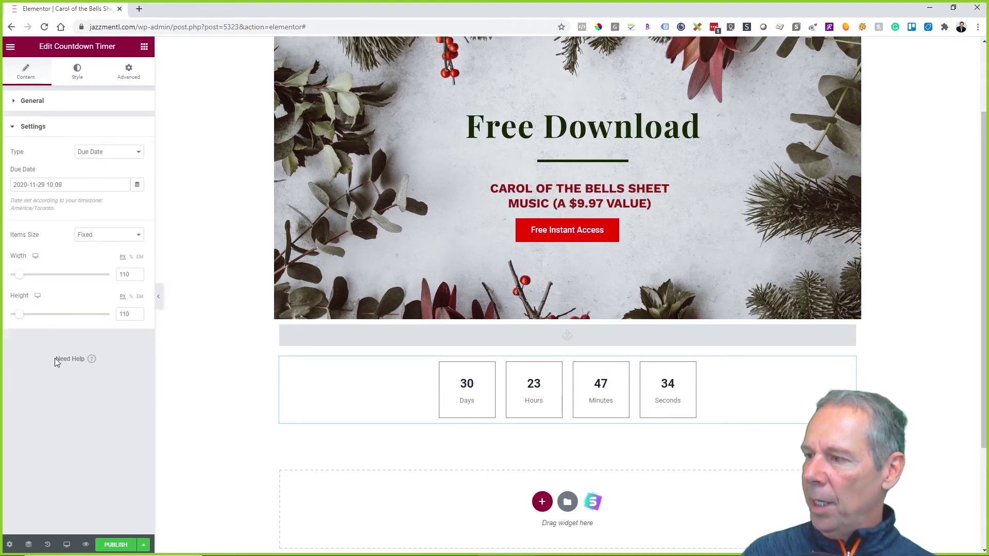
left_click(129, 155)
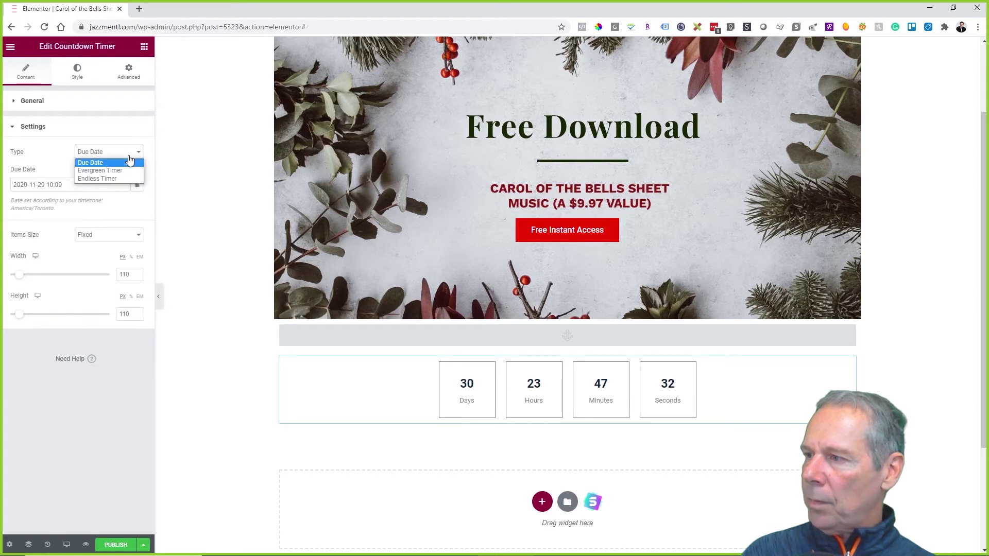
left_click(125, 171)
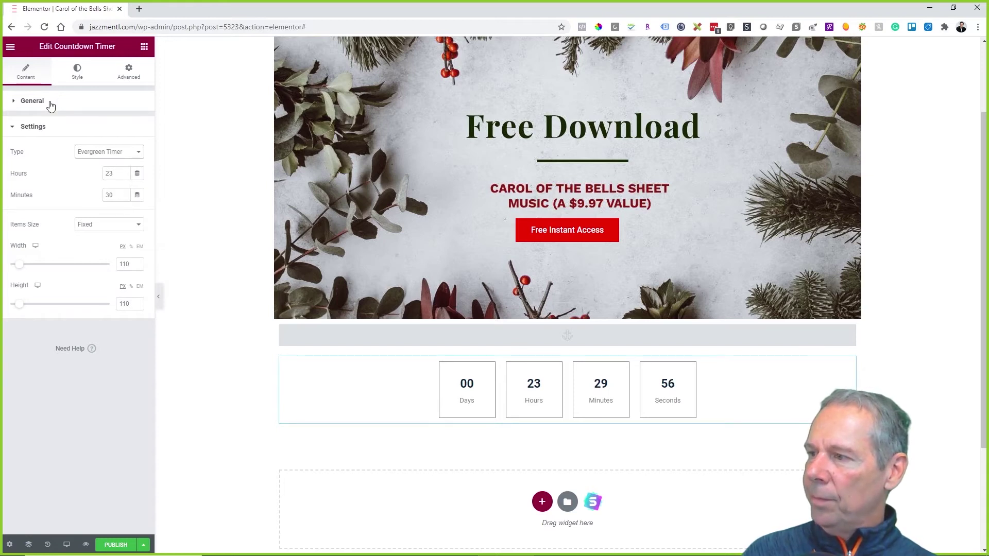
double_click(110, 173)
type("0")
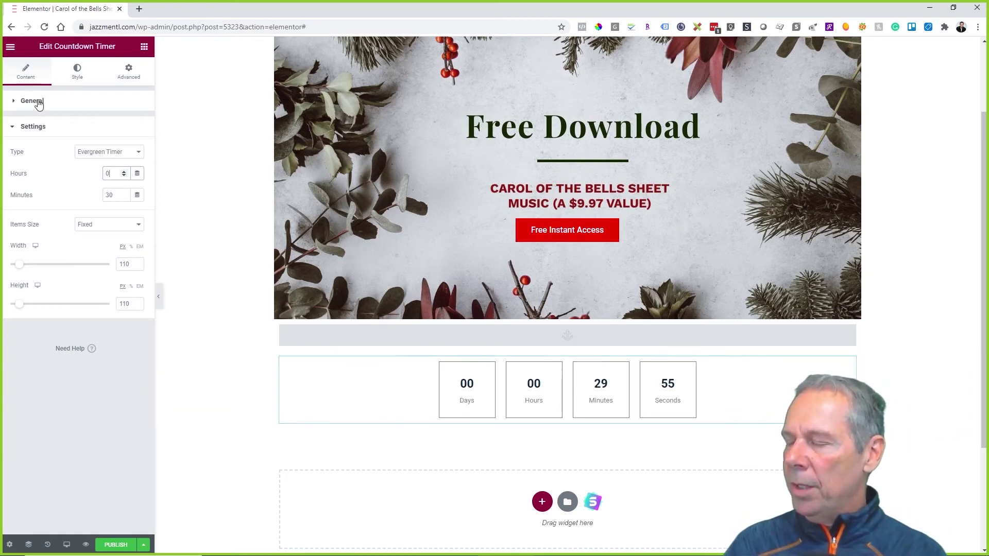
Set the countdown timer's action after expiry to Redirect, with "/" as the redirect URL
left_click(60, 102)
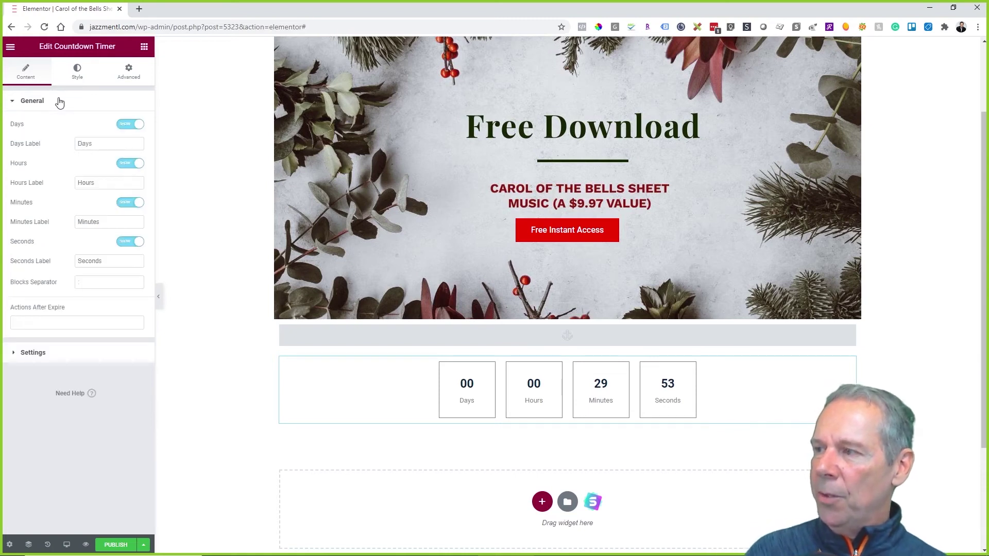
left_click(63, 323)
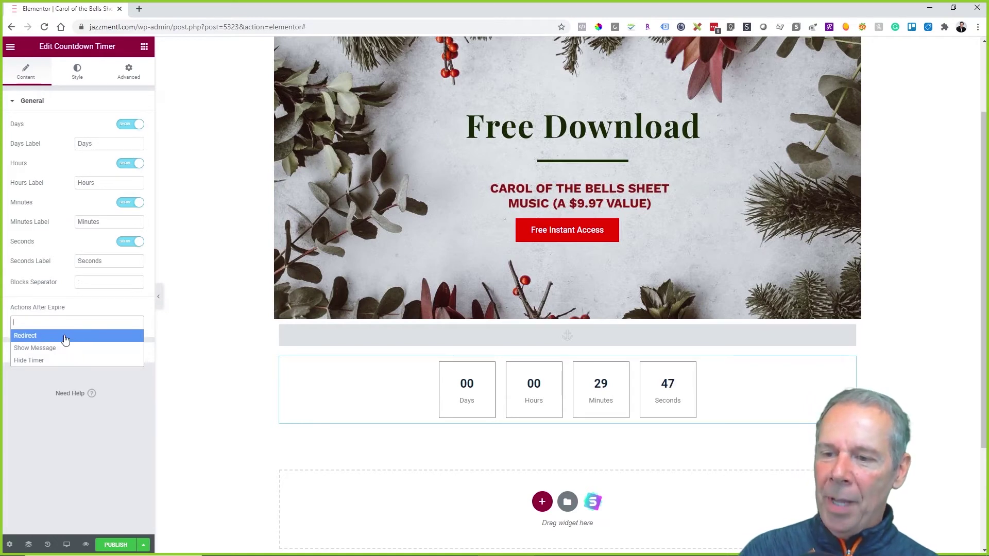
left_click(65, 335)
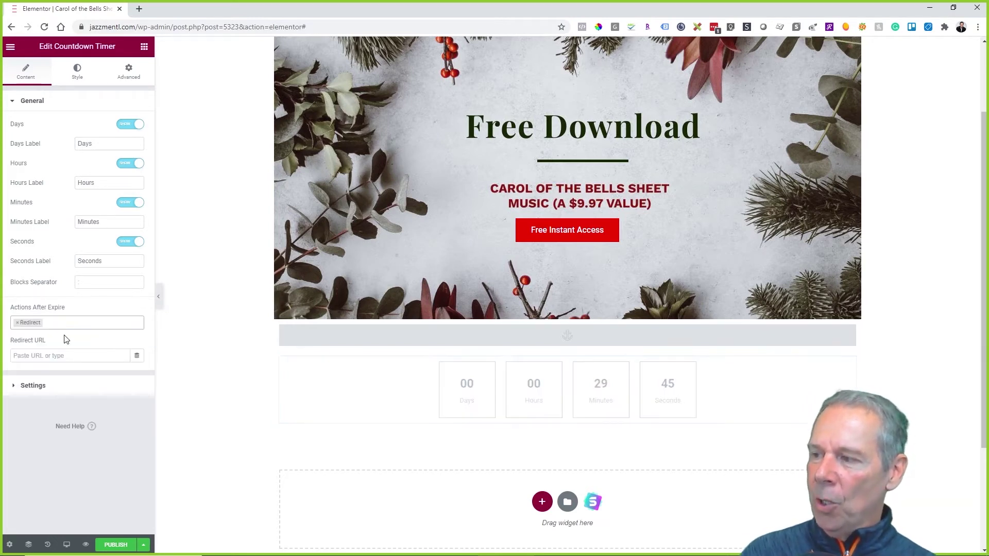
left_click(66, 356)
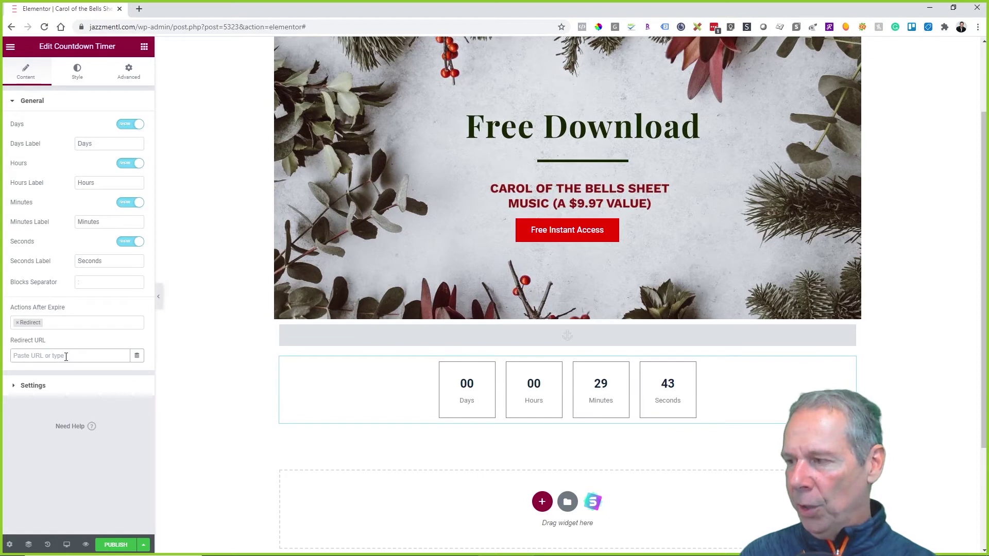
type("/")
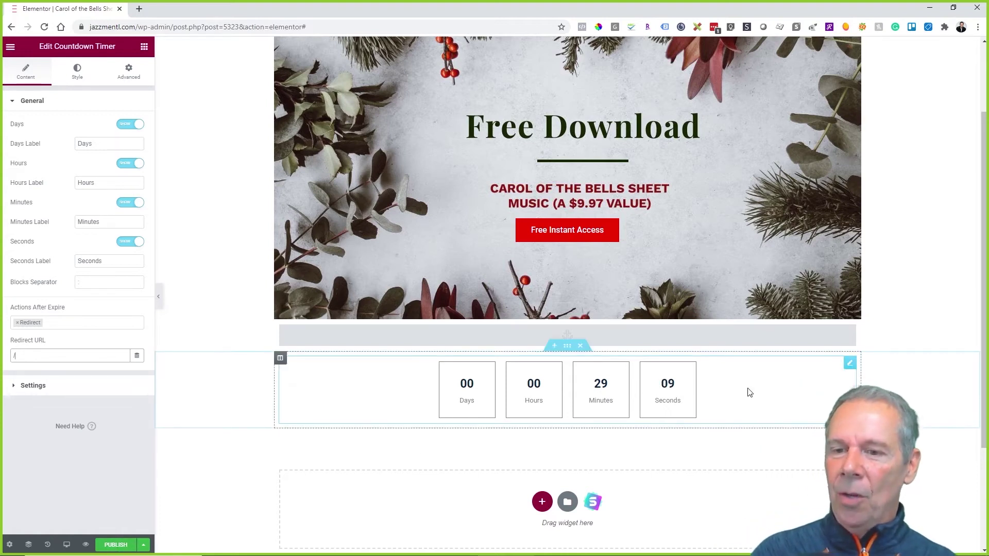
Add a single-column section below the countdown timer
scroll(909, 376, "down", 1)
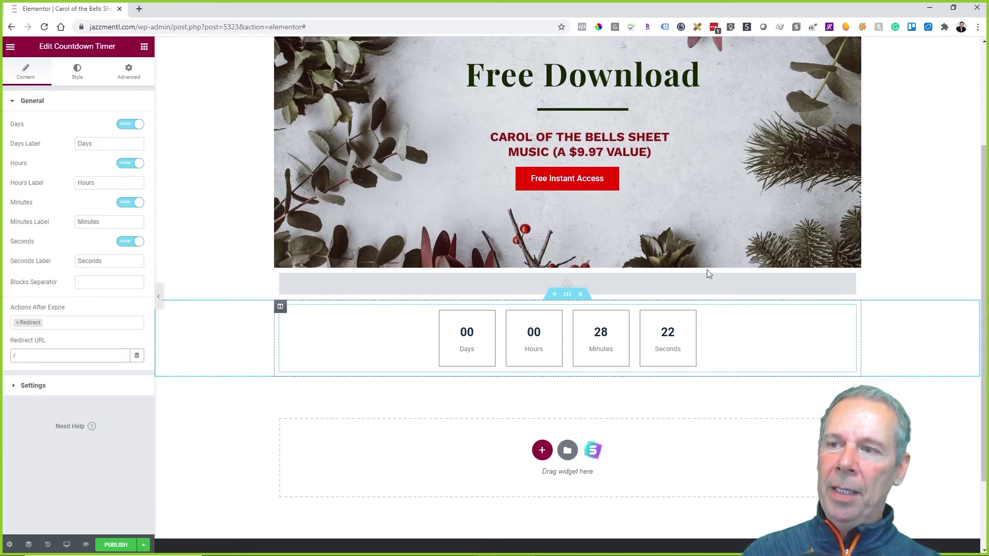
scroll(713, 307, "up", 1)
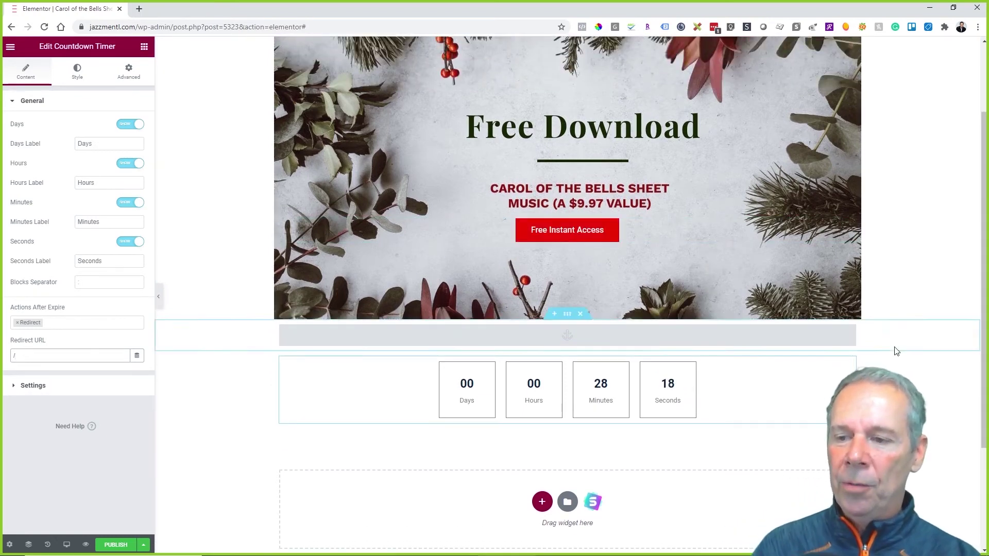
scroll(876, 345, "down", 3)
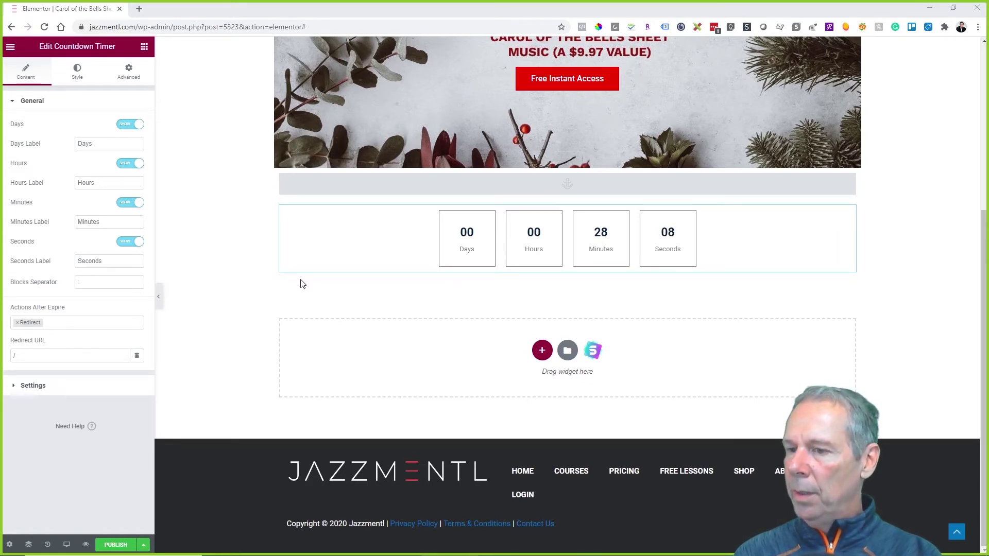
left_click(542, 350)
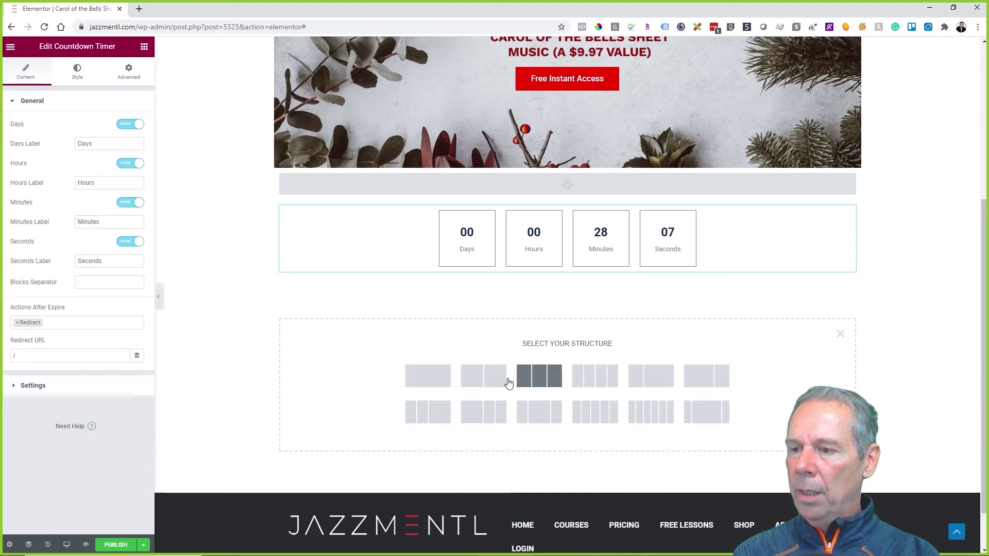
left_click(428, 377)
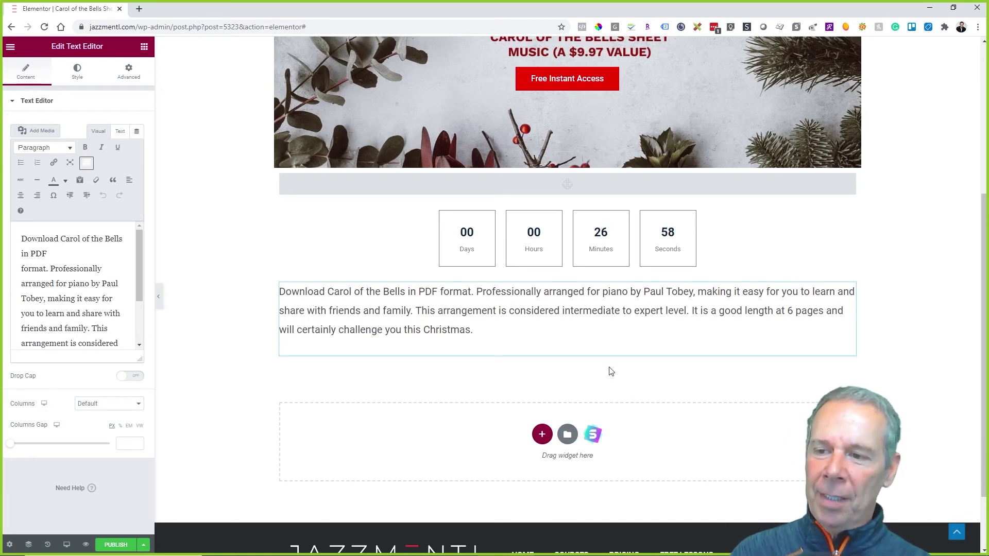
Make the word "intermediate" bold in the paragraph describing the Carol of the Bells arrangement
triple_click(590, 311)
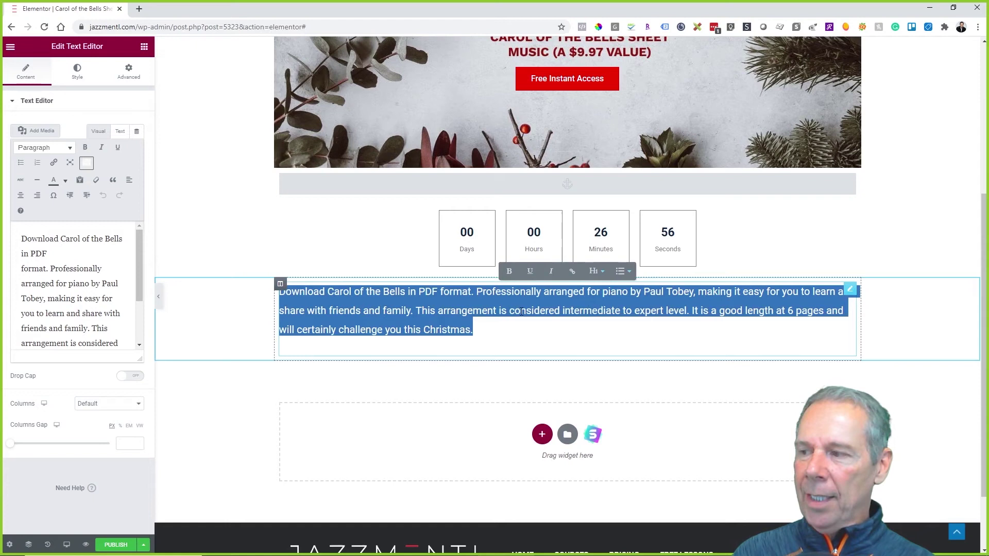
left_click(71, 283)
scroll(72, 284, "down", 2)
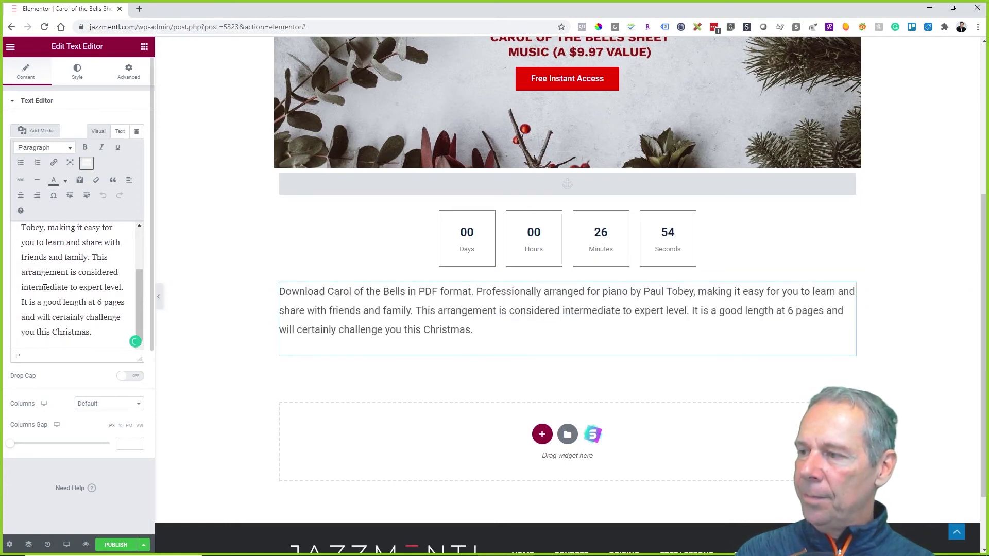
double_click(45, 288)
key("ctrl+b")
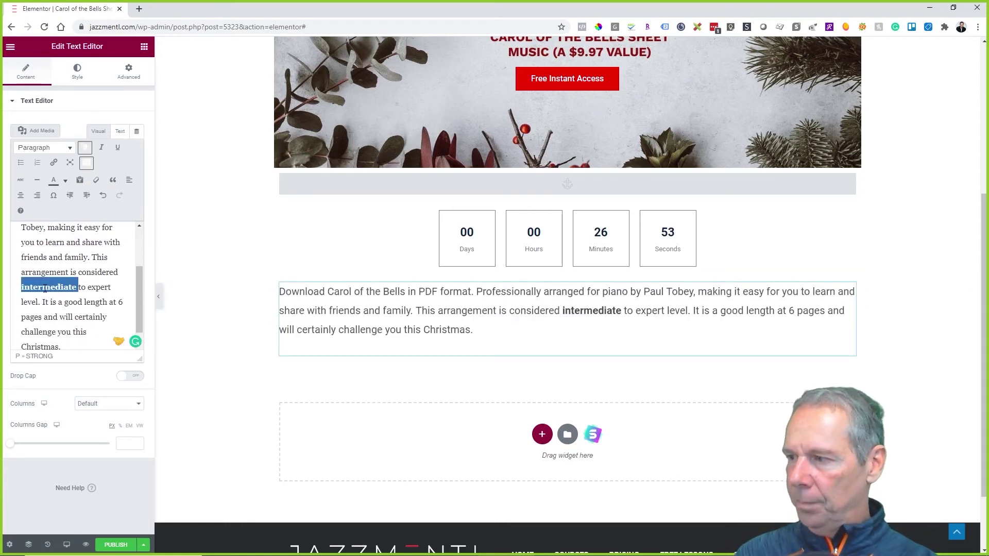
Make the word "expert" bold in the paragraph describing the Carol of the Bells arrangement
double_click(98, 288)
key("ctrl+b")
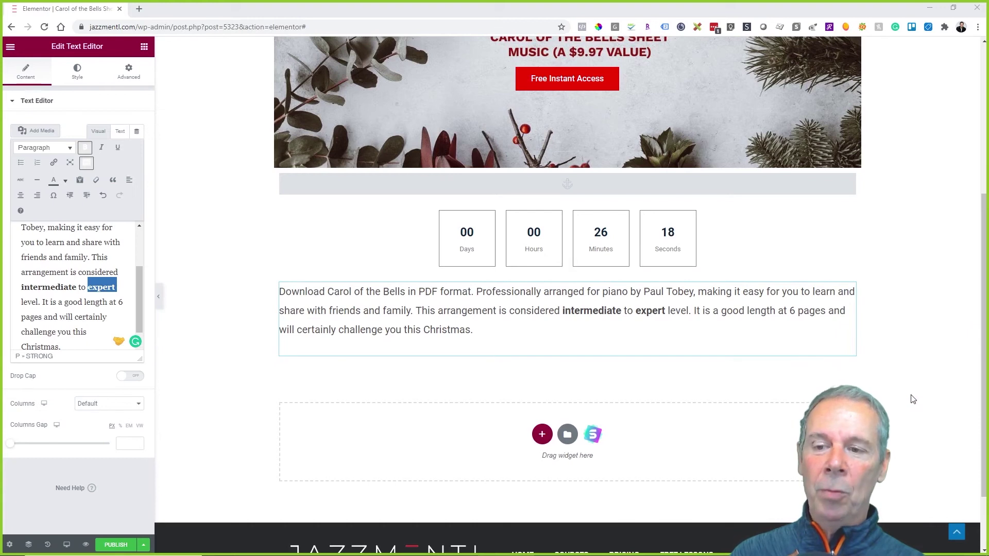
Add a single-column section below the arrangement's description paragraph
scroll(914, 397, "down", 1)
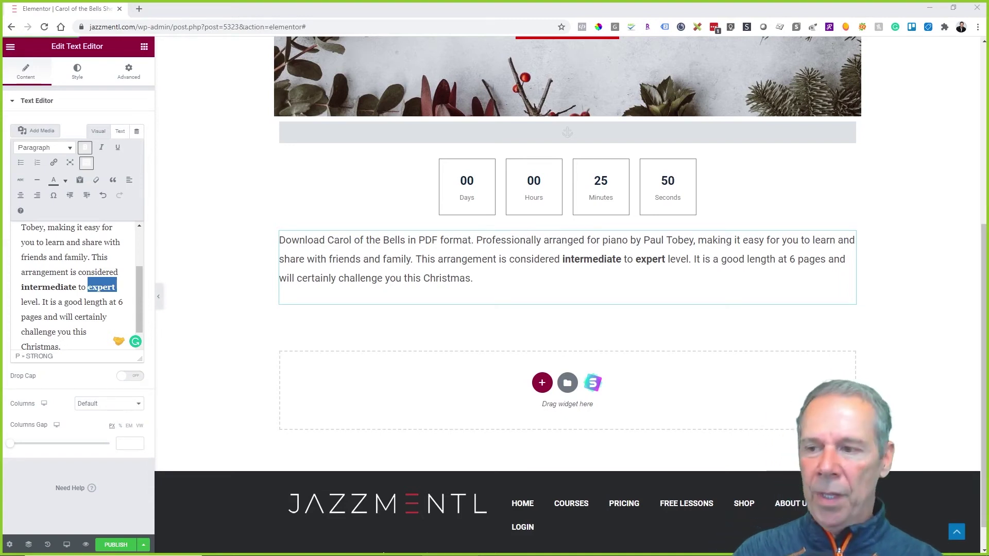
left_click(542, 383)
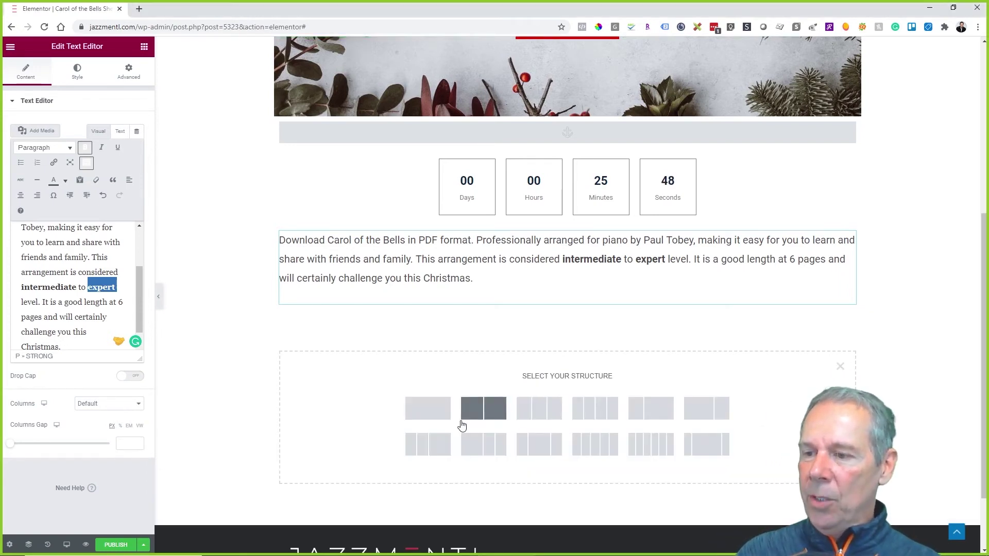
left_click(438, 415)
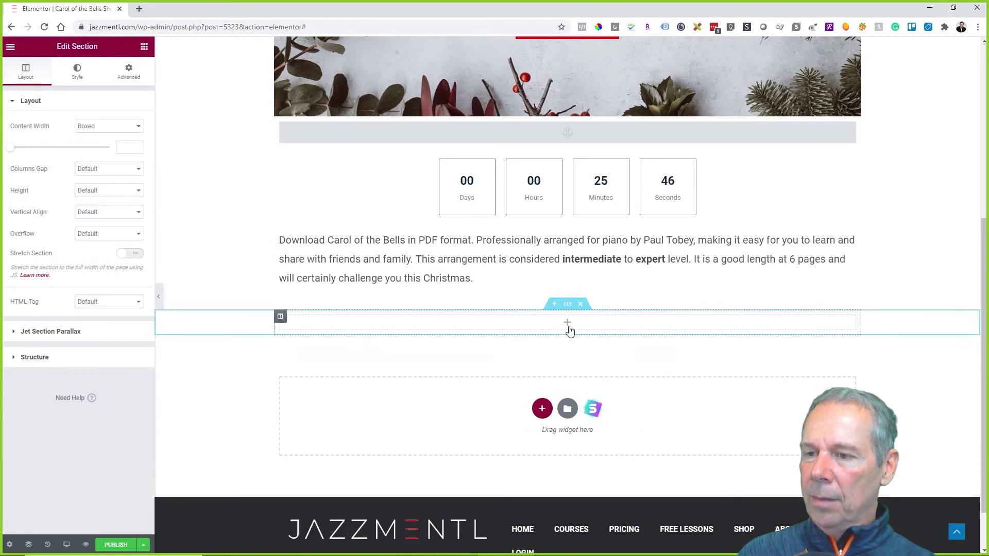
Paste the copied "Bonus Instructional Video" heading into the new section, with the copied paragraph about the bonus video below it
left_click(567, 326)
right_click(567, 324)
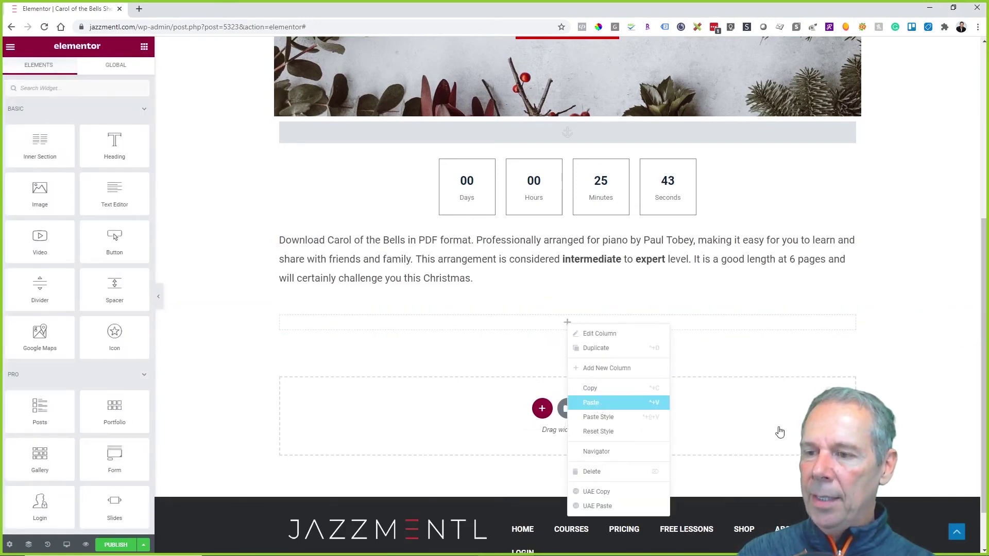
left_click(628, 409)
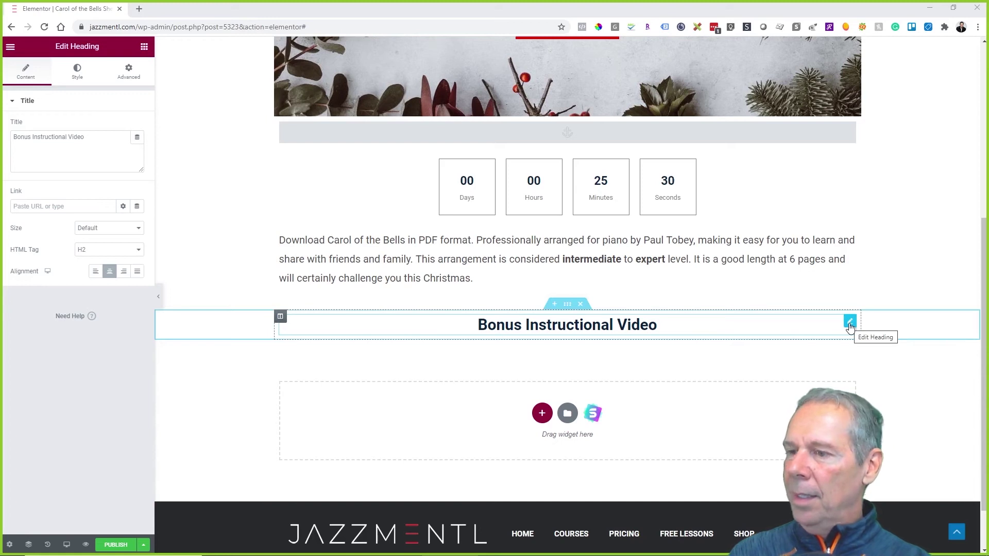
right_click(850, 326)
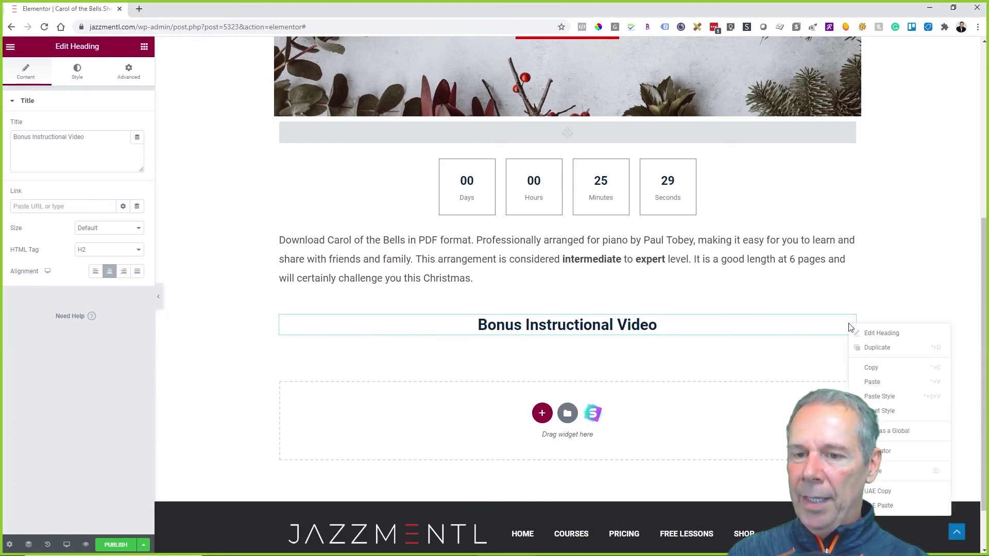
left_click(870, 381)
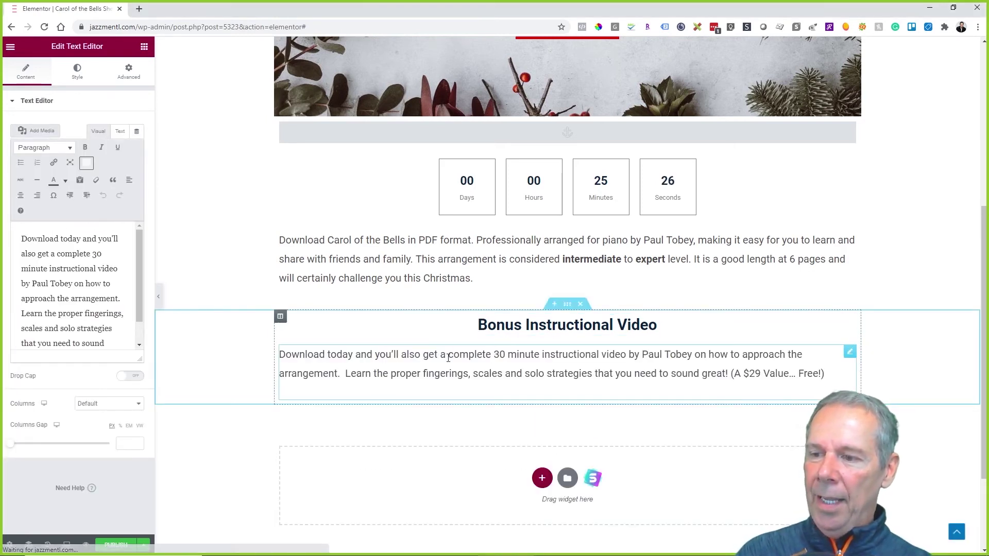
Make "30-minute instructional video", with its hyphen added, and "(A $29 Value... Free!)" bold in the bonus video paragraph
left_click_drag(497, 359, 625, 356)
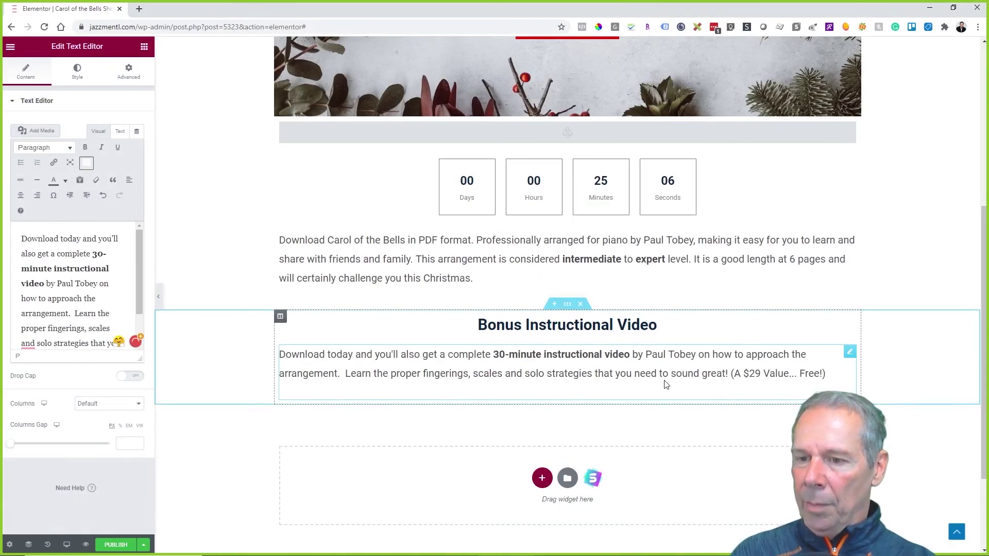
left_click_drag(351, 373, 641, 375)
left_click_drag(732, 375, 830, 375)
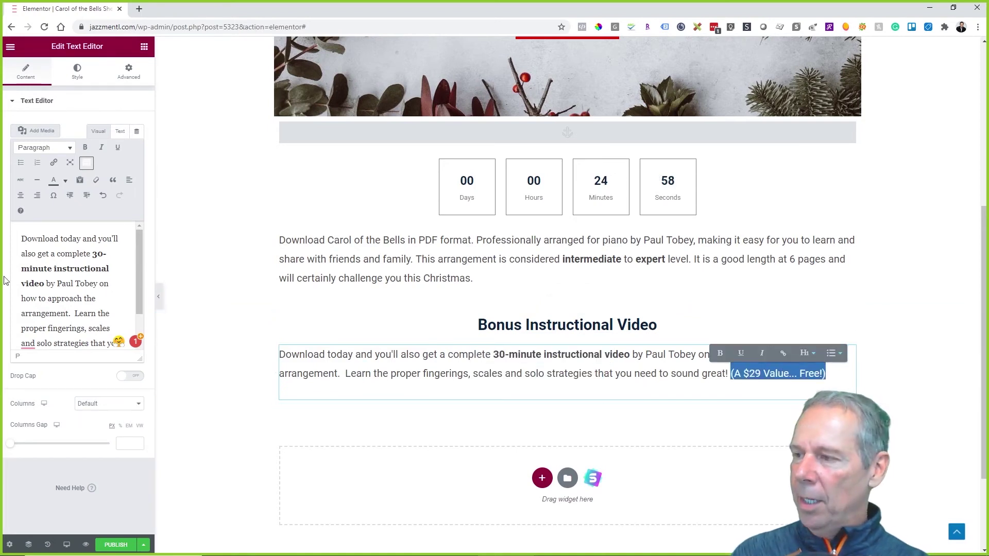
scroll(62, 286, "down", 2)
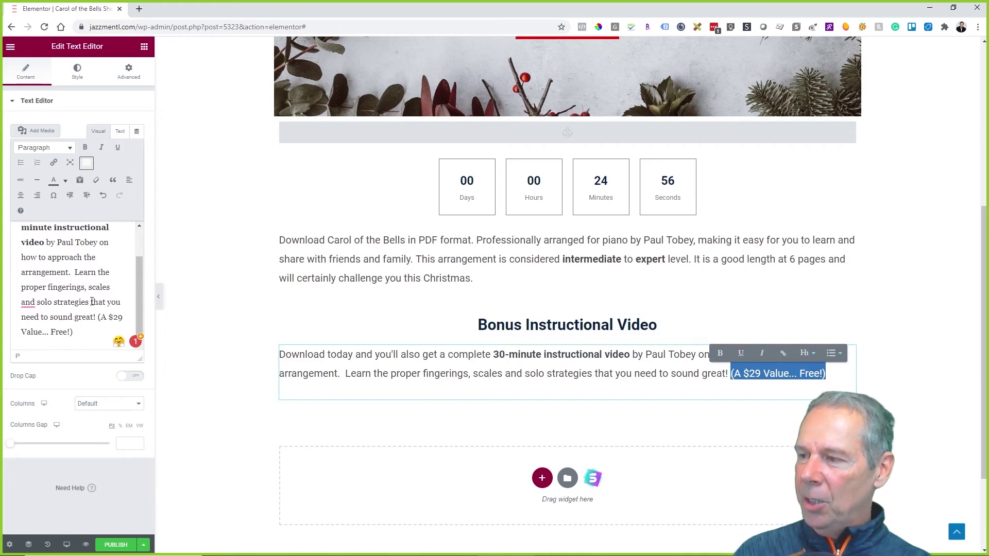
left_click_drag(98, 317, 100, 333)
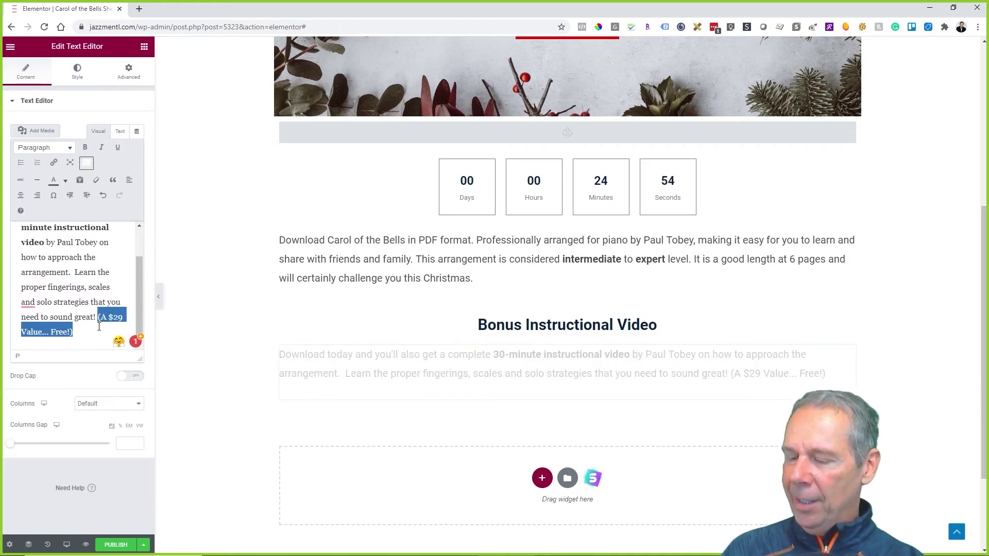
key("ctrl+b")
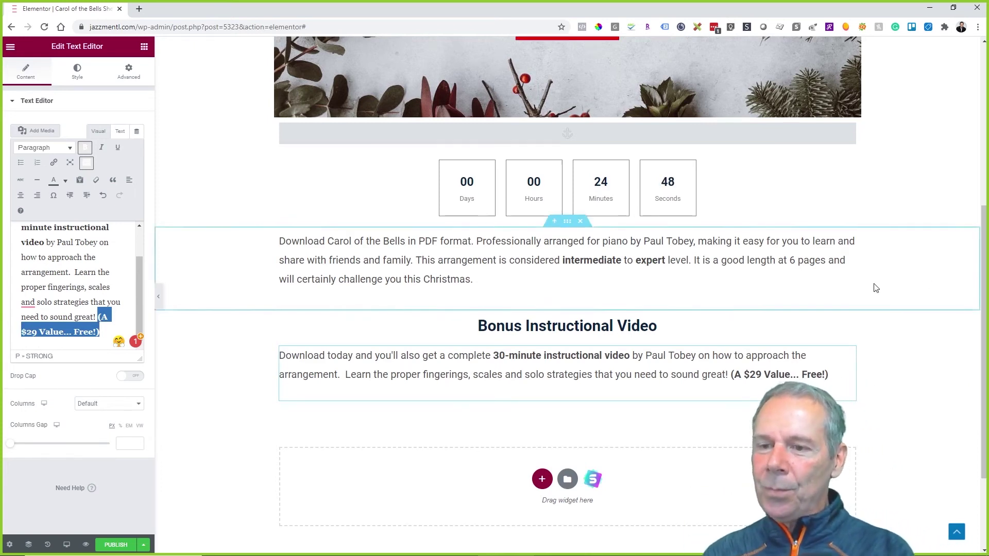
Paste the copied Carol of the Bells video thumbnail image below the bonus video paragraph
scroll(874, 287, "up", 5)
scroll(874, 288, "down", 7)
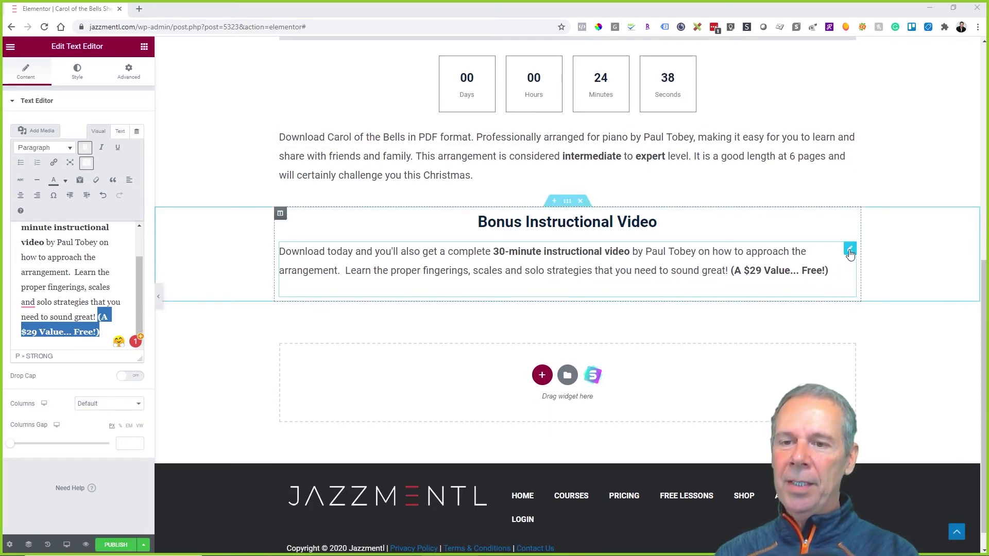
right_click(849, 252)
left_click(875, 312)
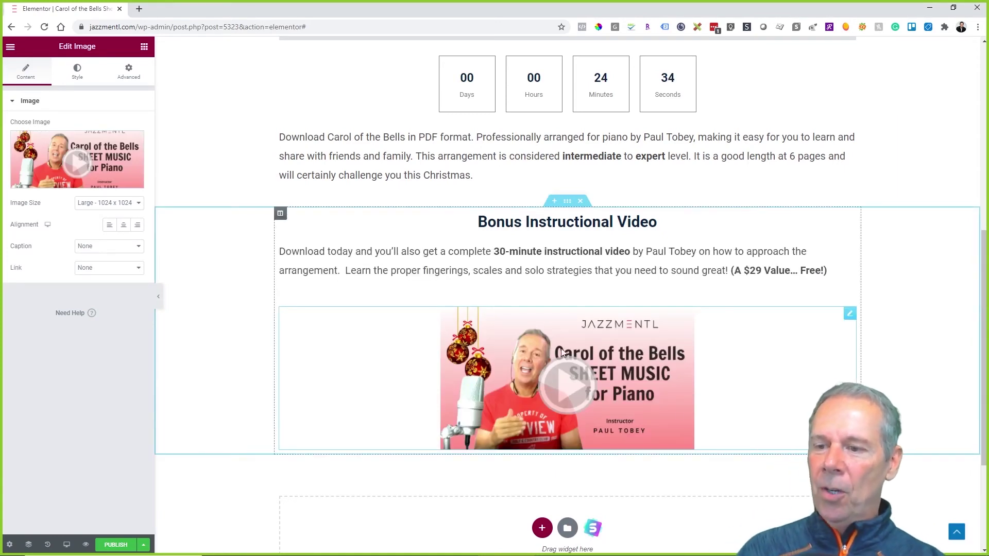
Review the page layout from the banner and countdown timer down to the bonus video image
scroll(621, 392, "down", 2)
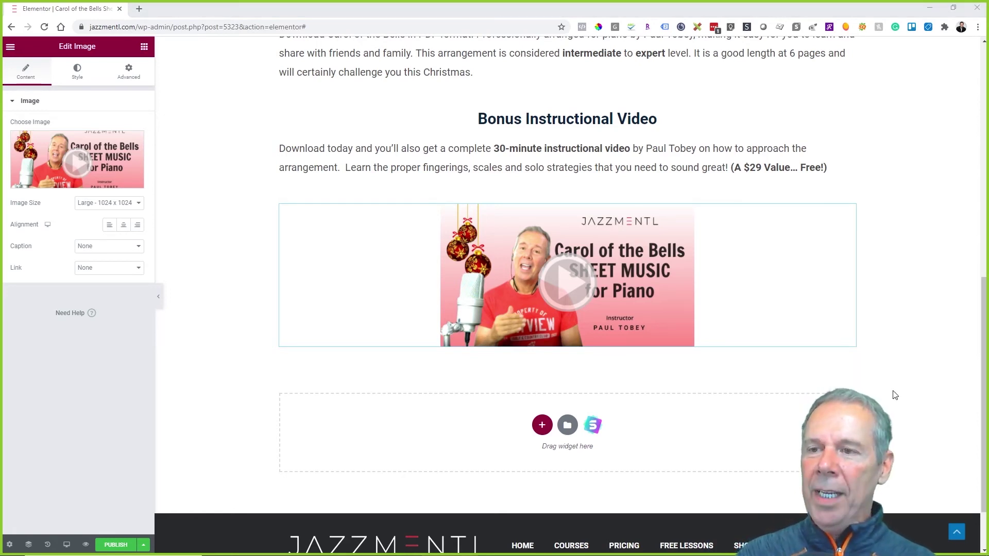
scroll(894, 395, "up", 4)
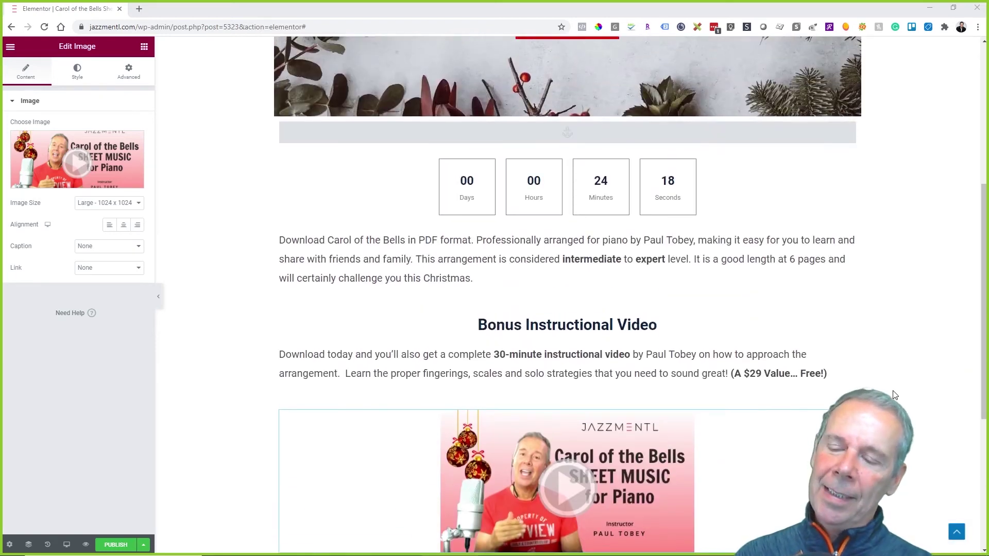
scroll(894, 395, "down", 4)
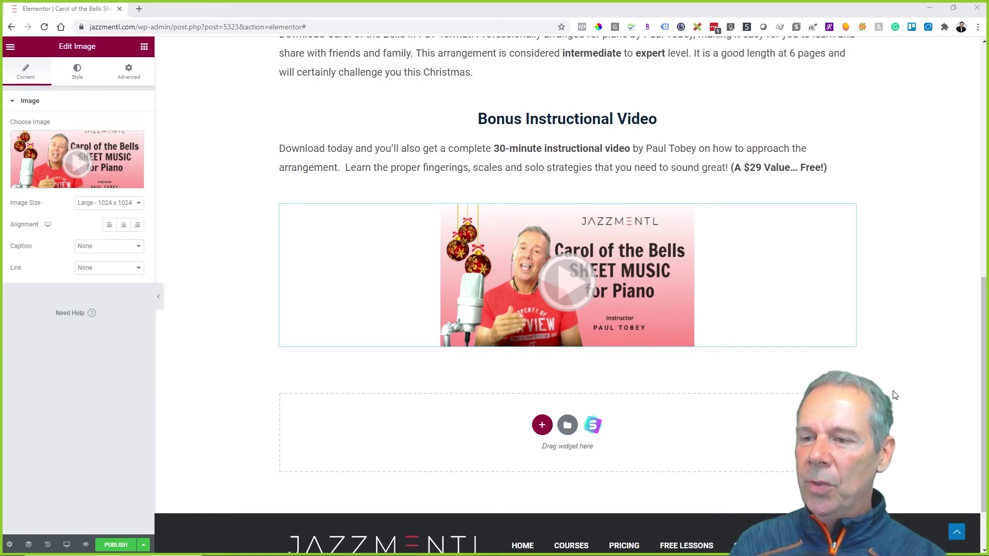
scroll(895, 395, "up", 6)
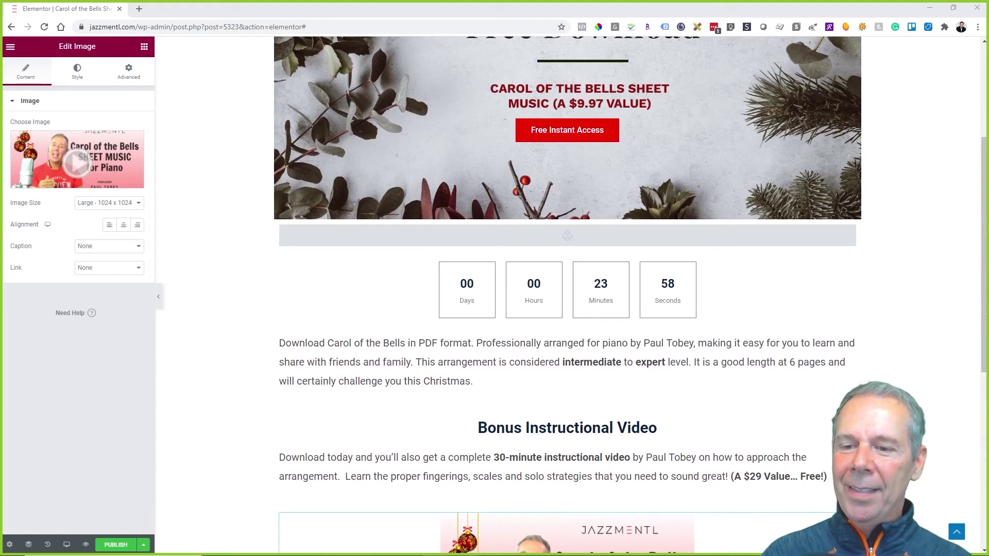
scroll(895, 395, "down", 4)
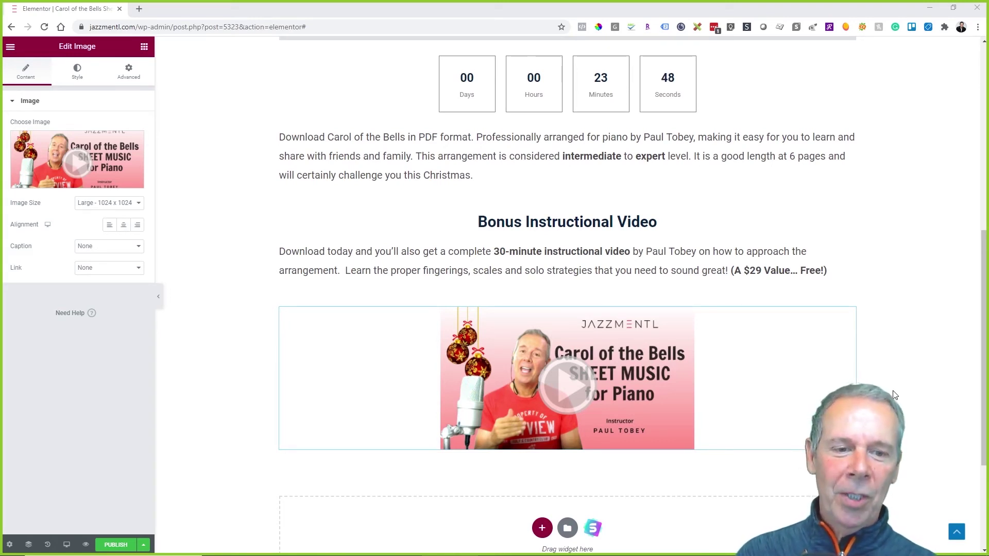
scroll(895, 395, "down", 2)
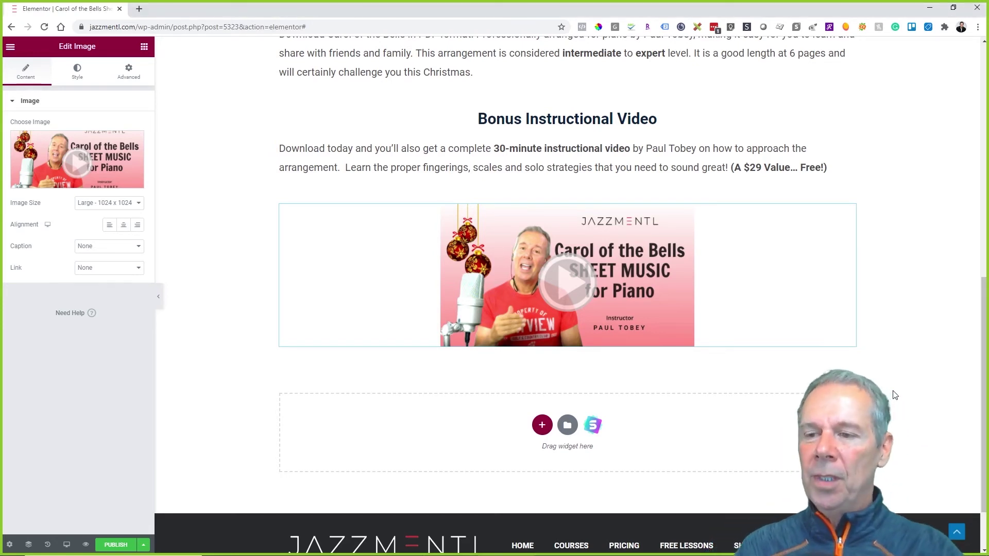
scroll(894, 394, "up", 4)
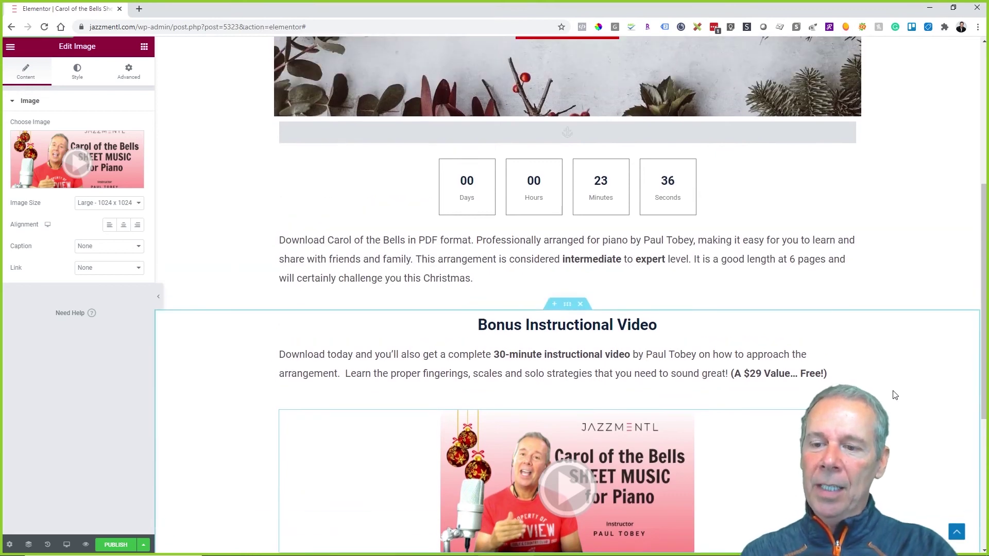
scroll(895, 394, "down", 4)
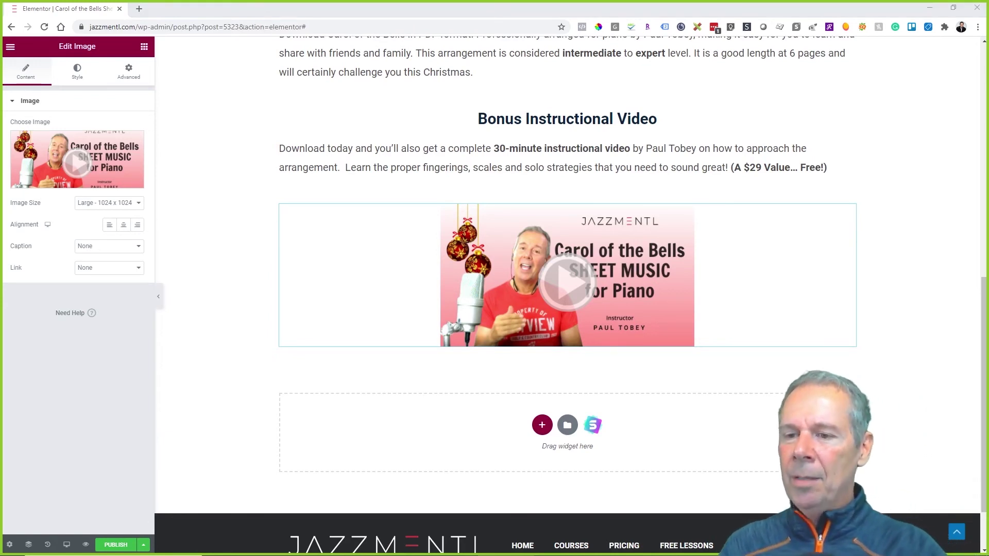
scroll(872, 337, "up", 2)
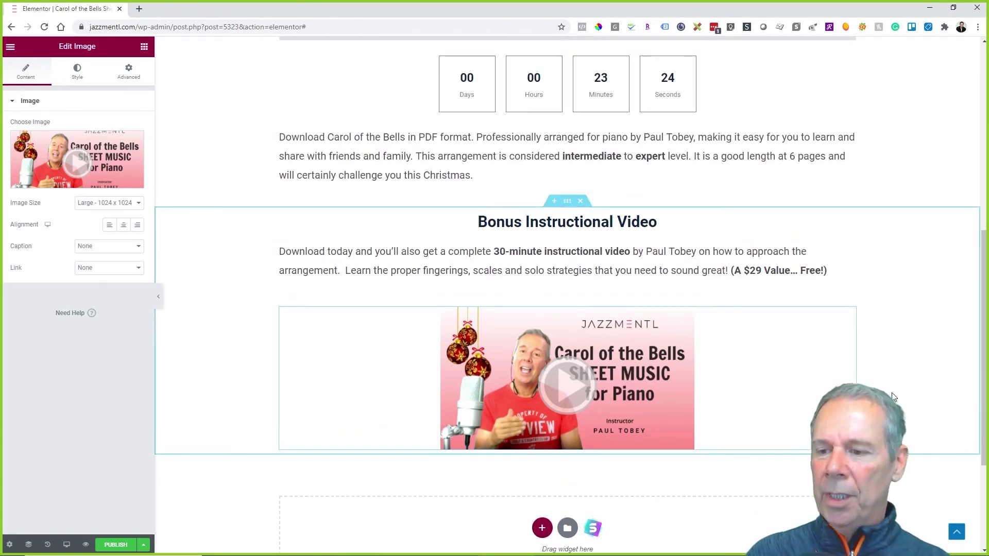
Add a single-column section below the bonus video image
scroll(894, 397, "down", 3)
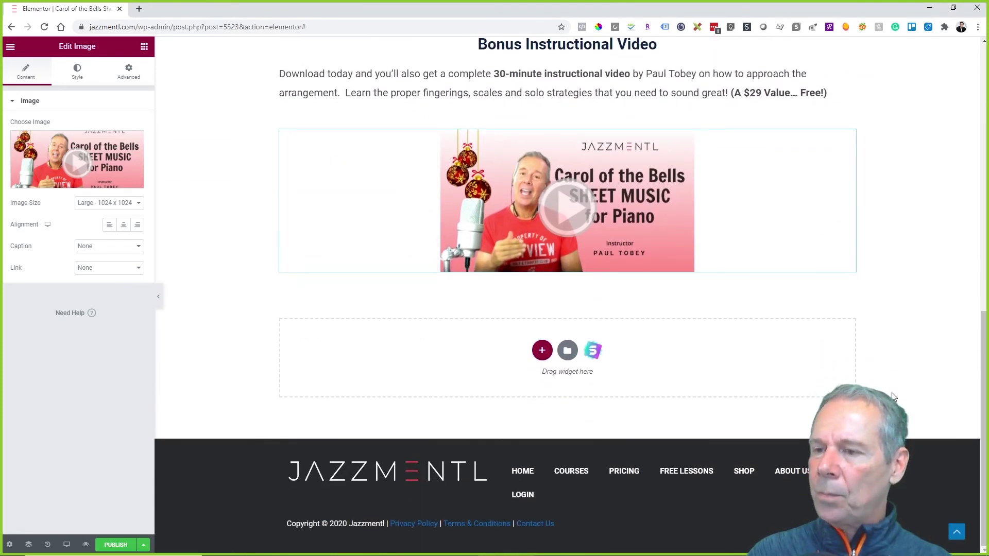
left_click(541, 350)
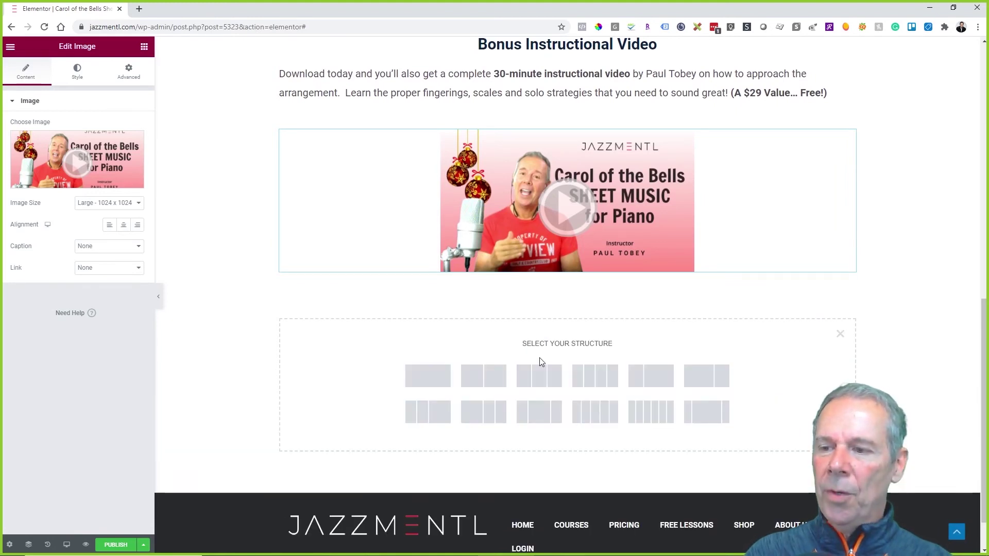
left_click(437, 388)
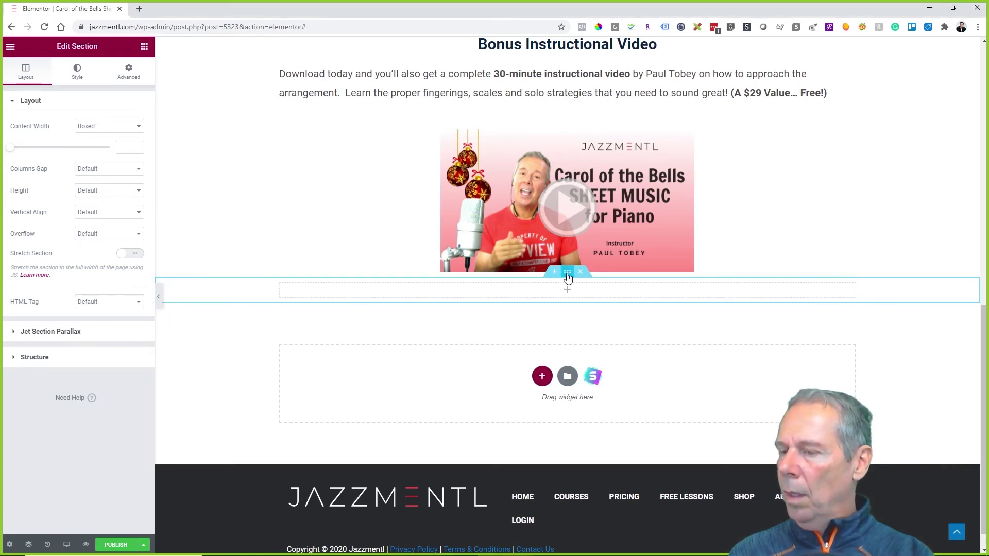
Give the new empty section a Classic background with the colour F2F2F8
left_click(79, 82)
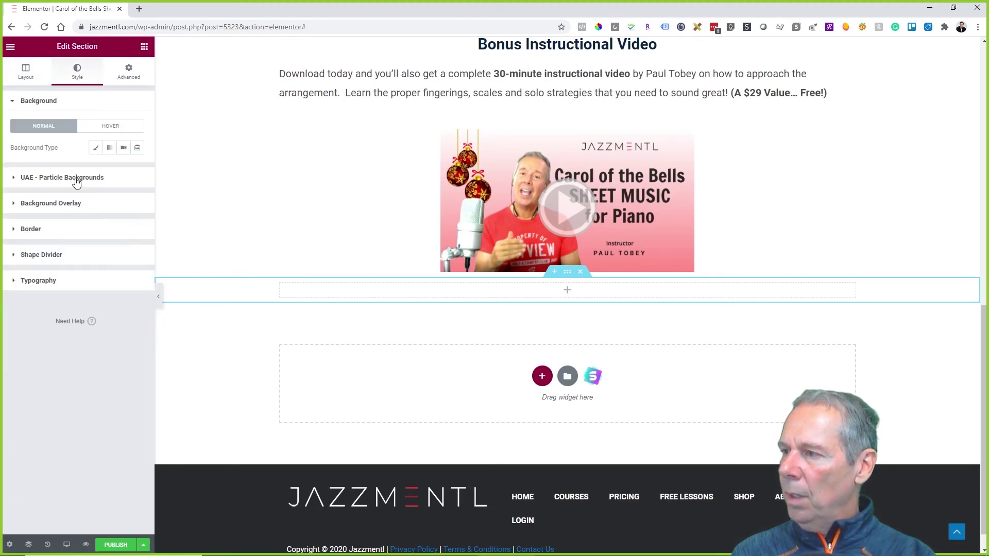
left_click(96, 148)
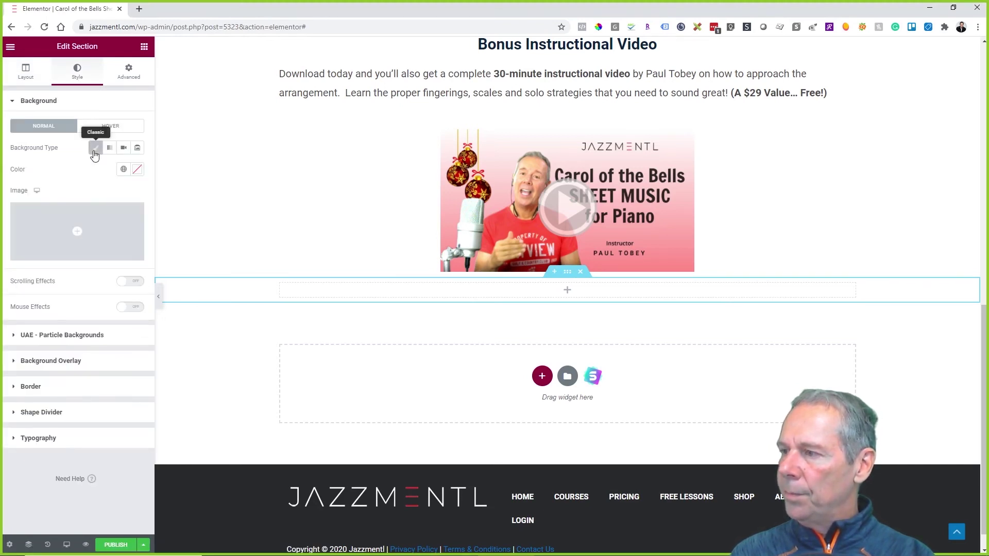
left_click(136, 171)
type("F2F2F8")
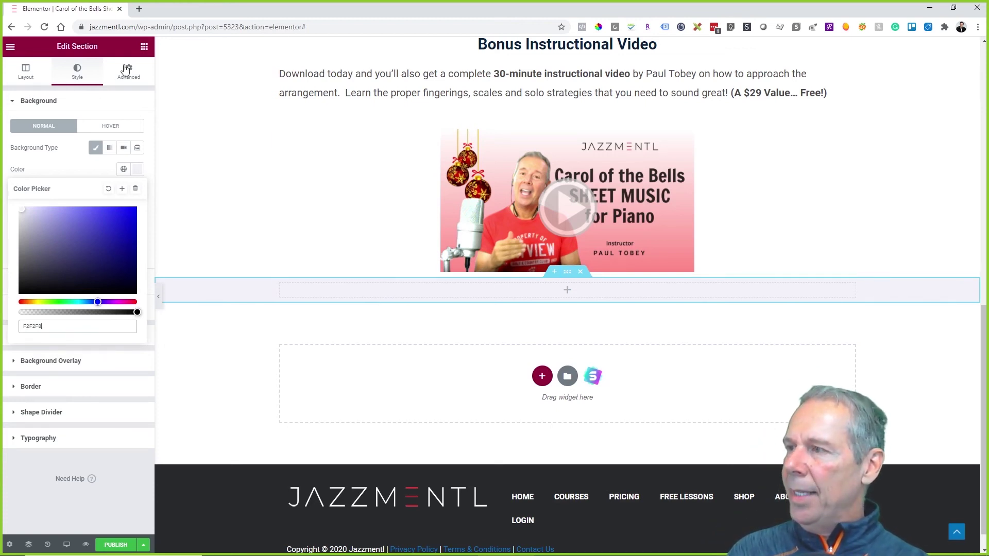
left_click(142, 51)
left_click(143, 49)
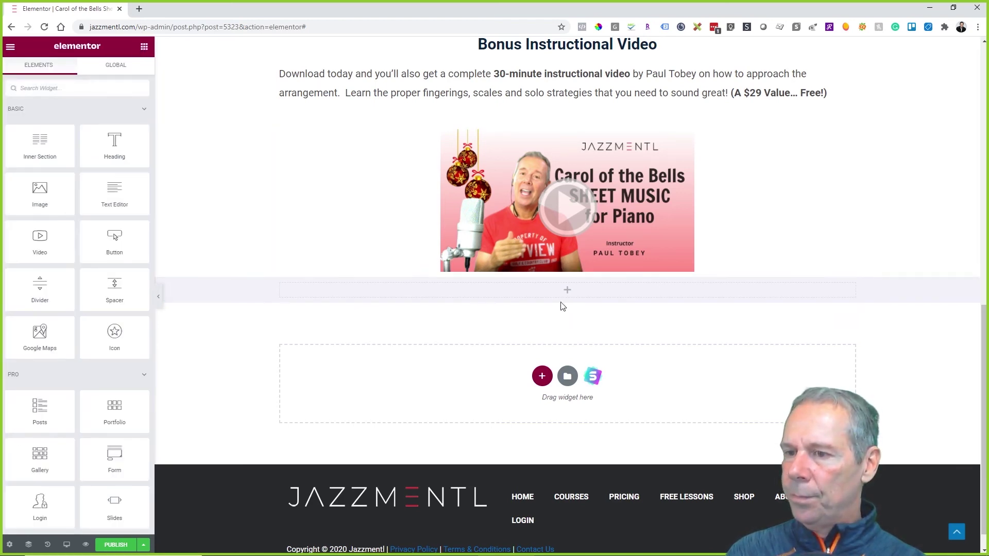
Set the shaded section's top and bottom margins to 50 px
left_click(565, 280)
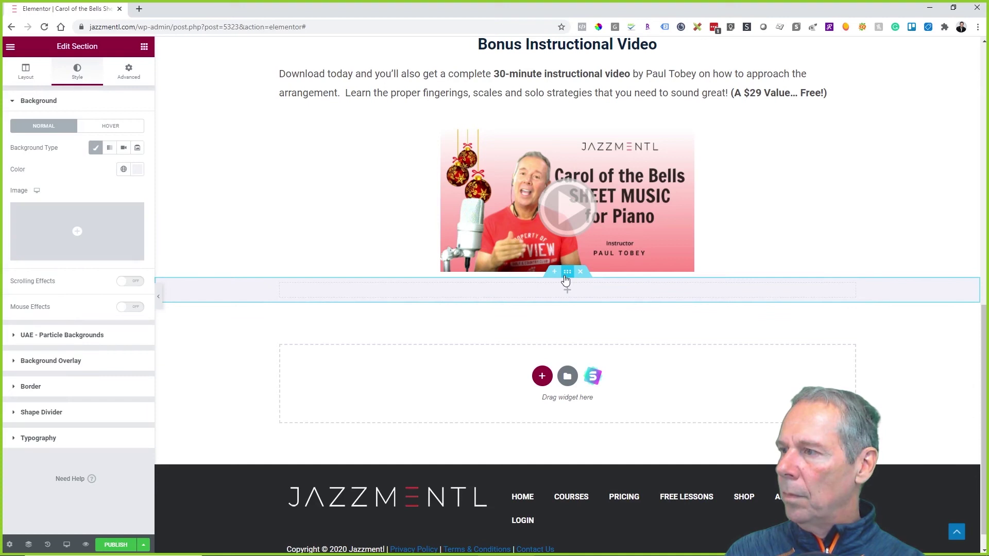
left_click(134, 81)
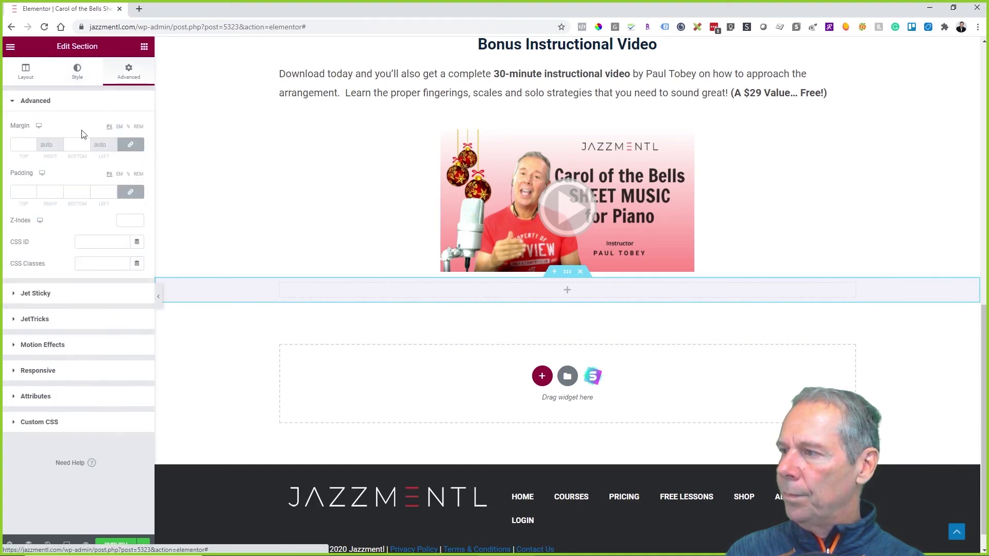
left_click(17, 146)
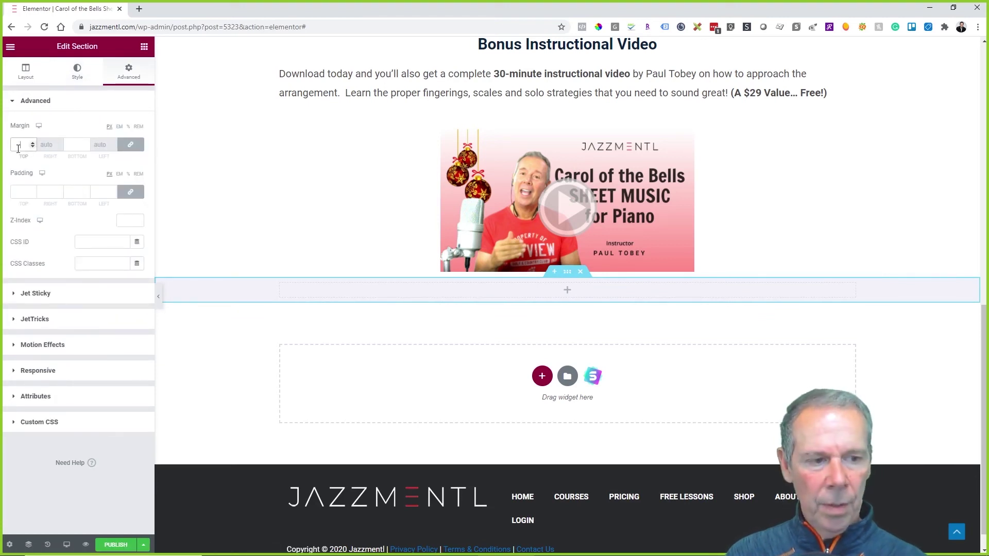
type("50")
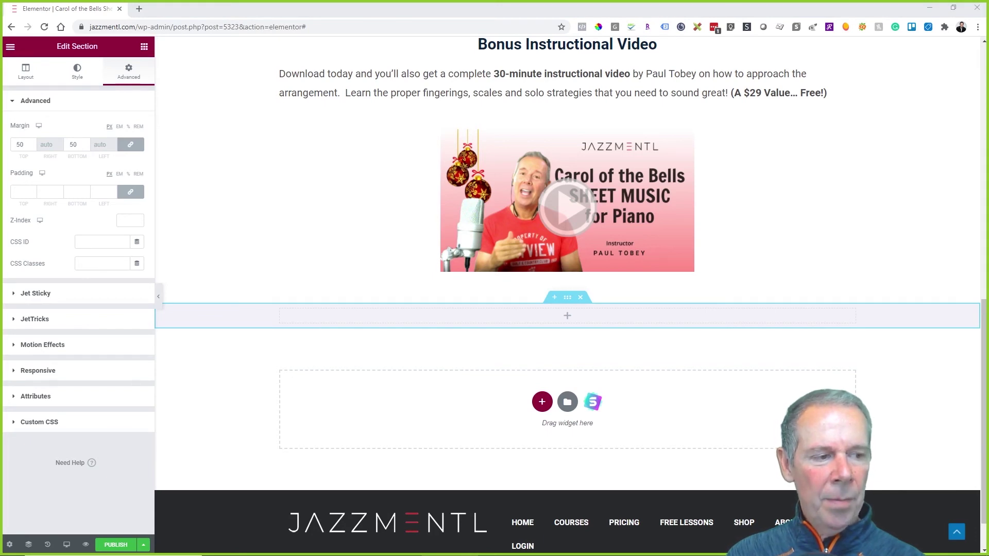
Paste the copied "Download Now, IT'S FREE!" heading into the shaded section and set the section's top and bottom padding to 50 px
right_click(566, 318)
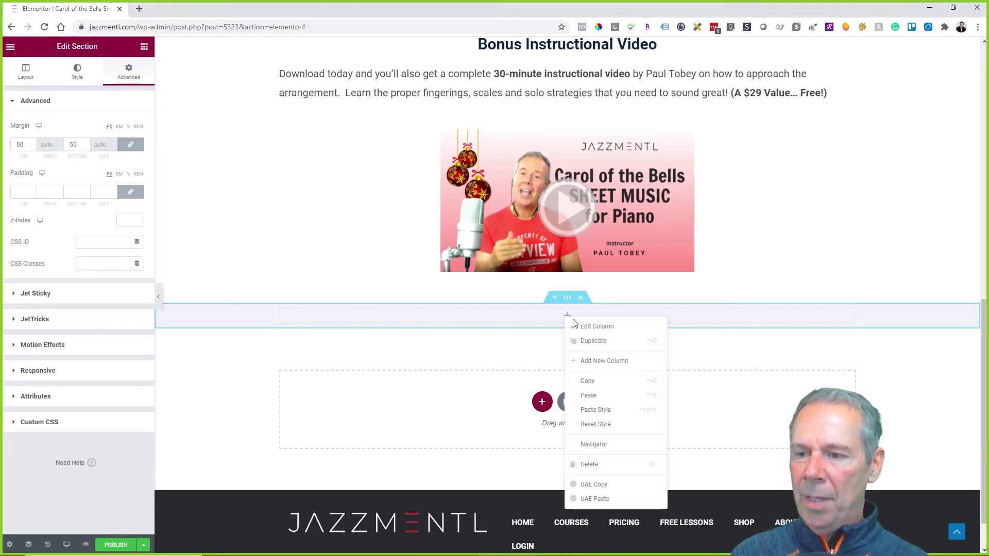
left_click(595, 396)
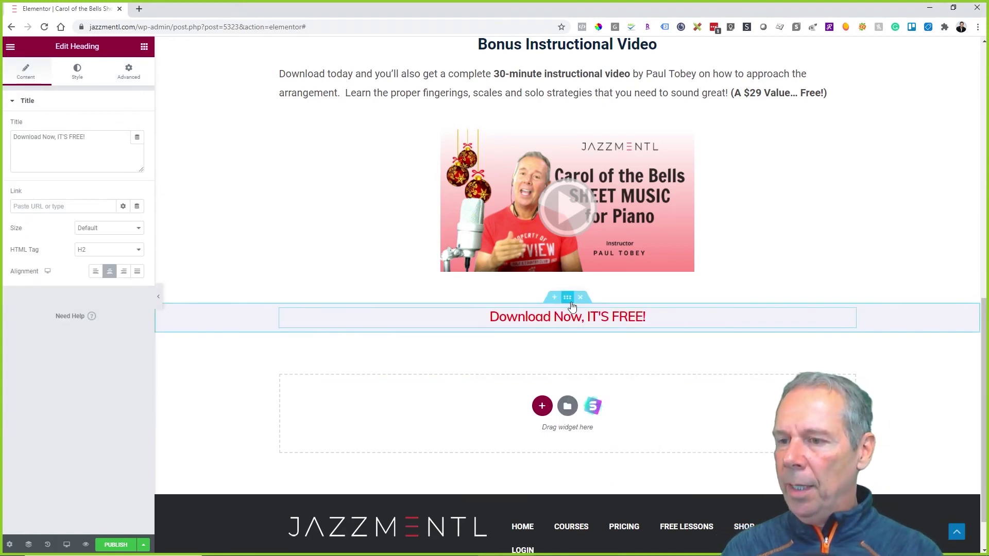
left_click(569, 303)
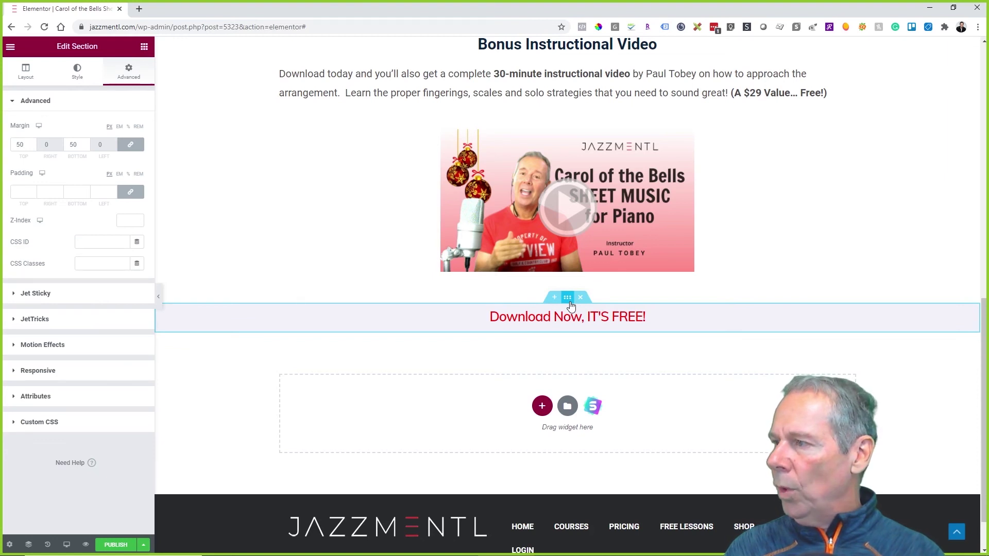
left_click(21, 189)
type("0")
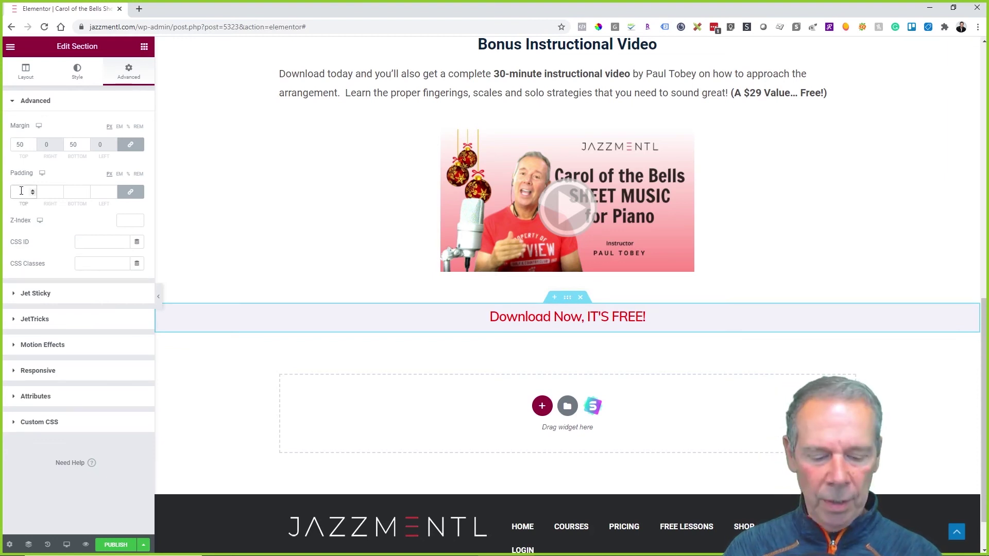
left_click(130, 191)
double_click(8, 192)
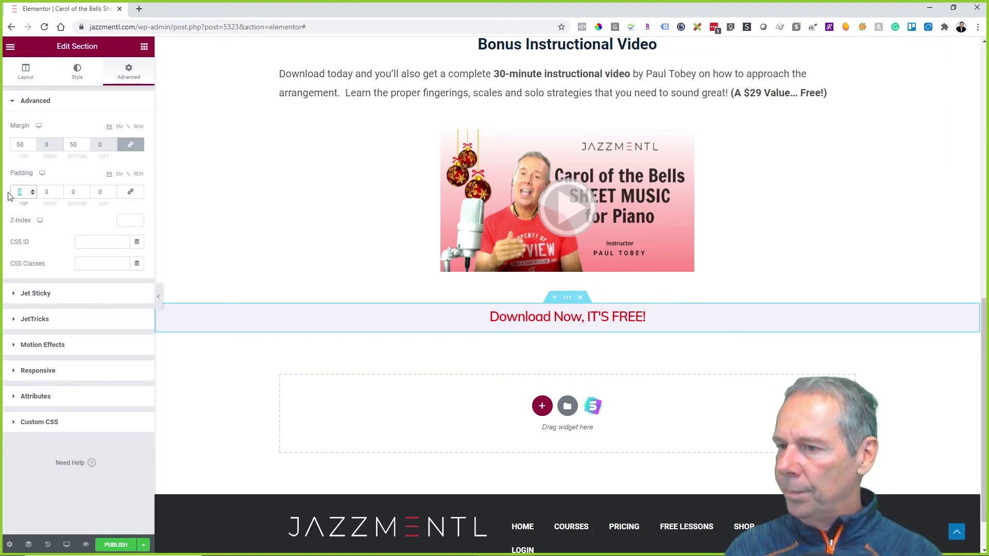
type("50")
left_click(75, 192)
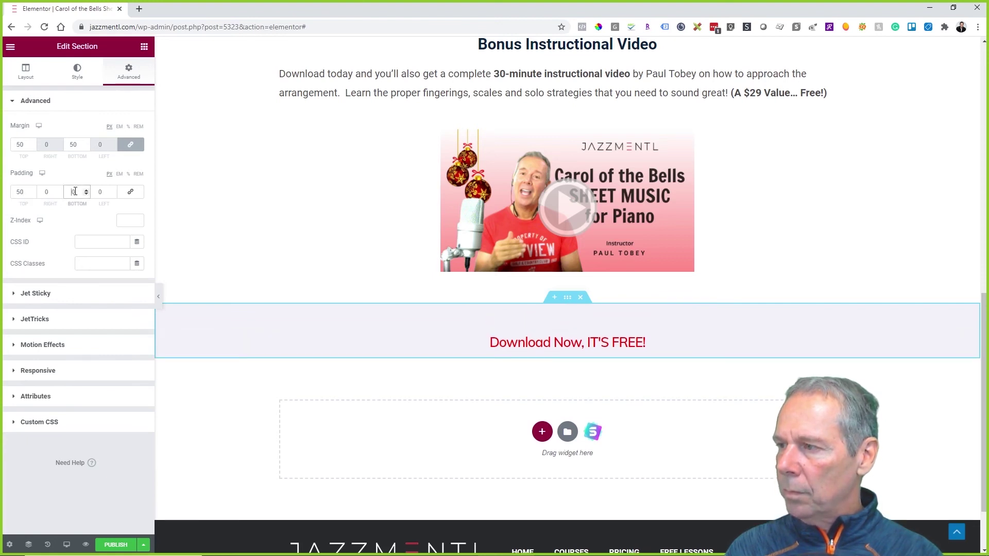
type("50")
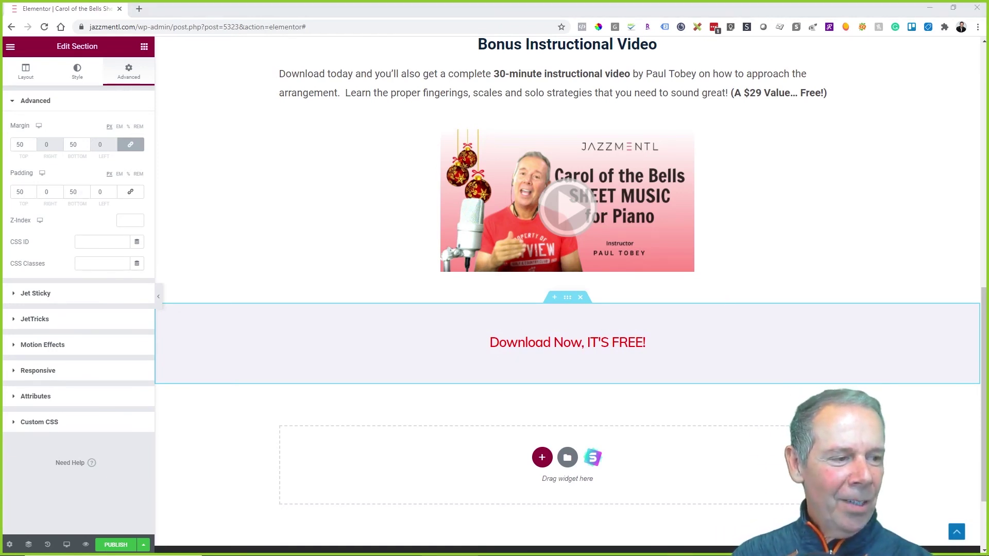
Paste the copied "Carol of the Bells Sheet Music & Instructional Video" heading below the "Download Now, IT'S FREE!" heading
right_click(851, 341)
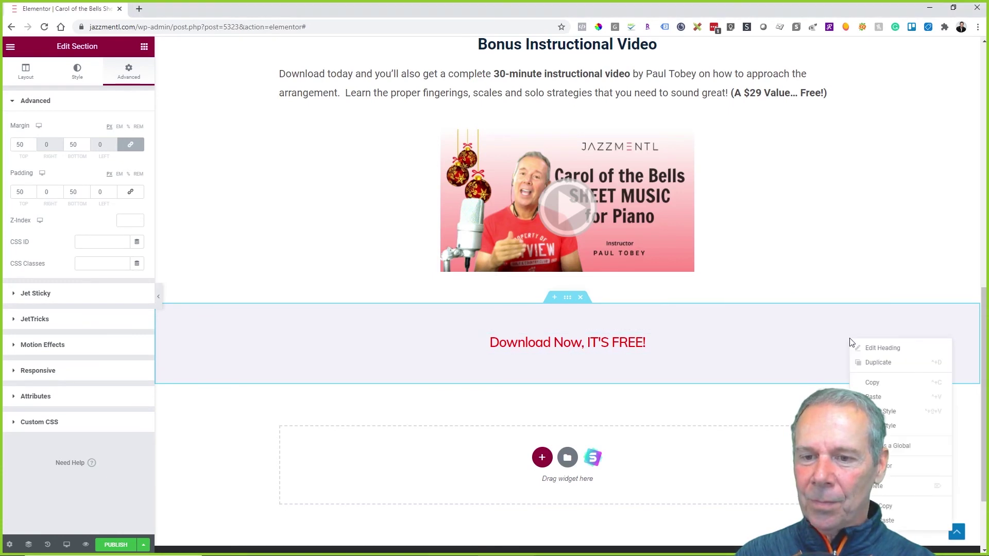
left_click(872, 396)
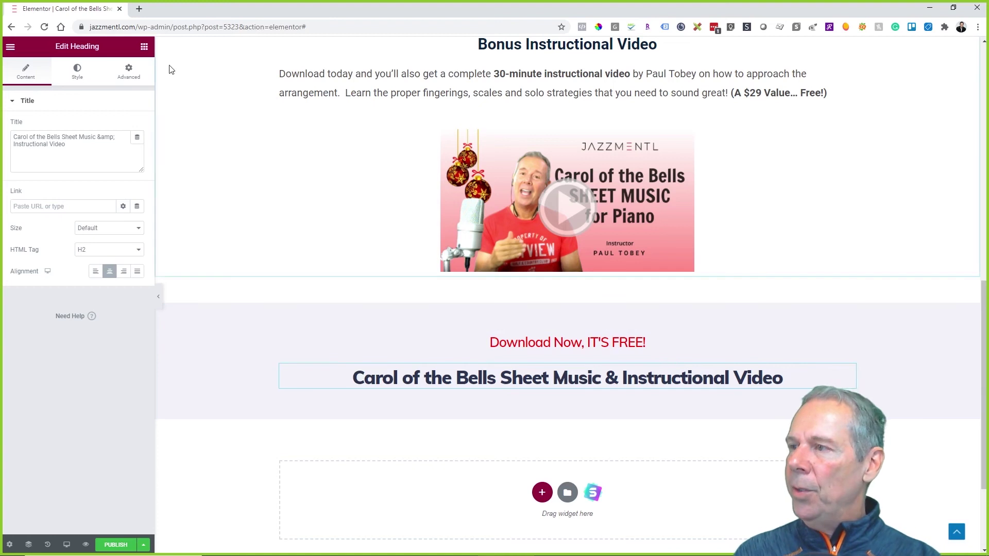
left_click(143, 48)
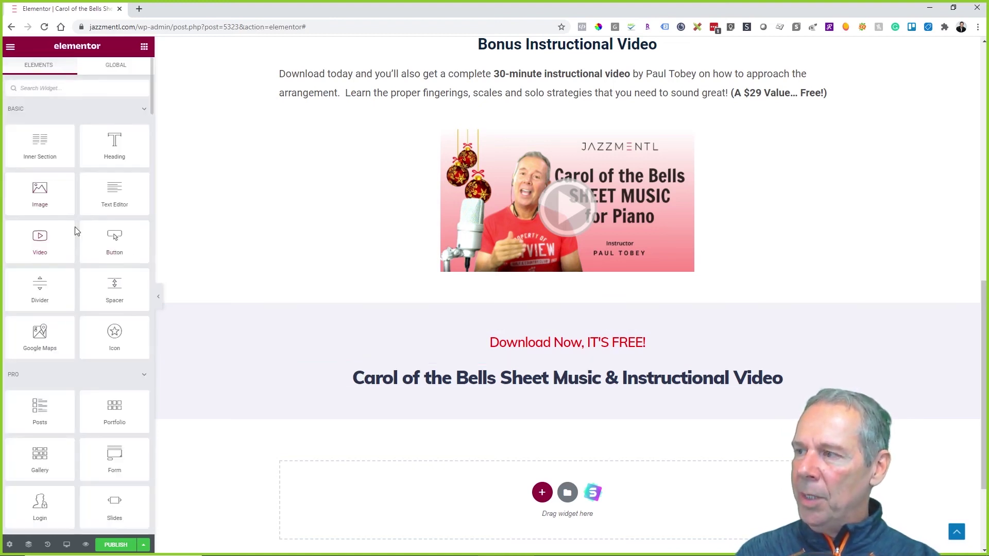
left_click_drag(124, 154, 556, 376)
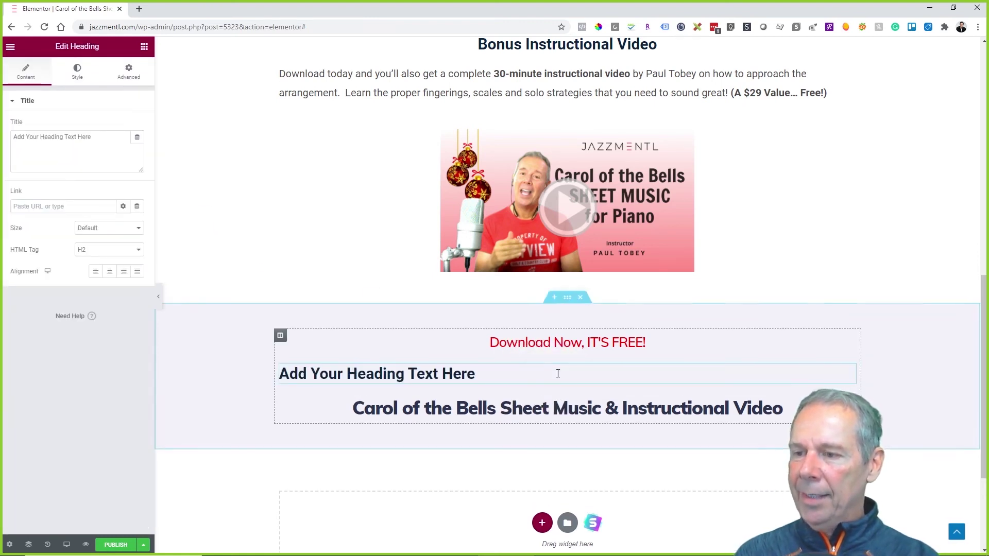
left_click(500, 369)
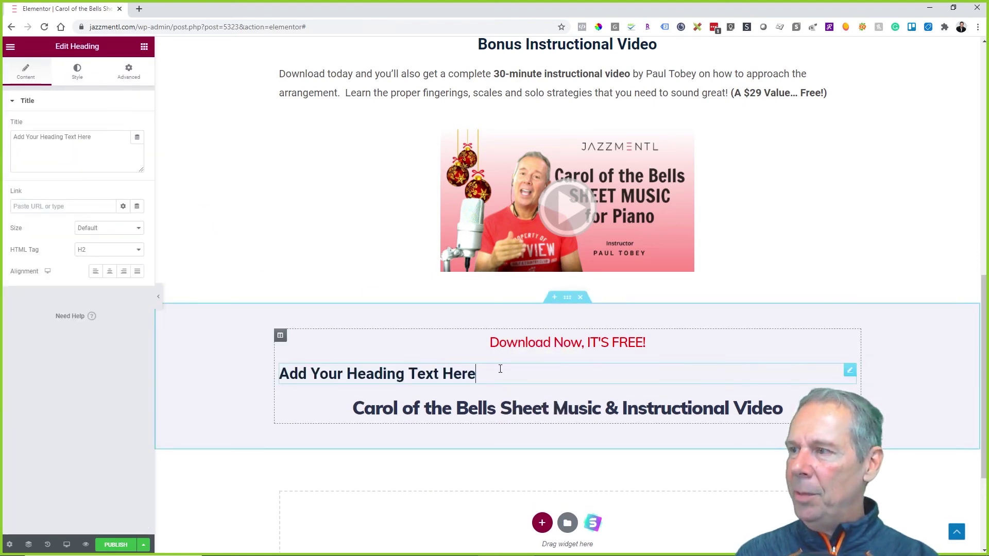
right_click(848, 377)
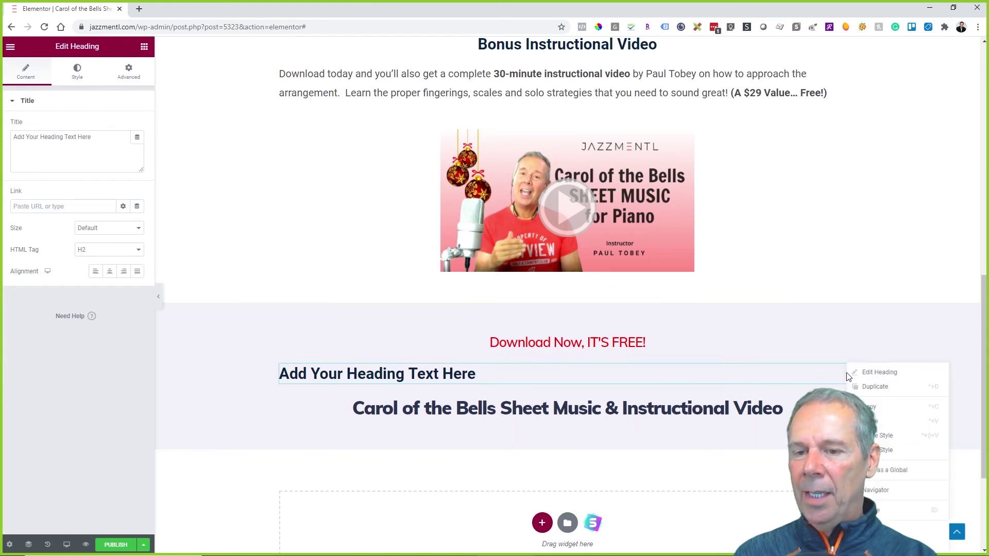
left_click(883, 512)
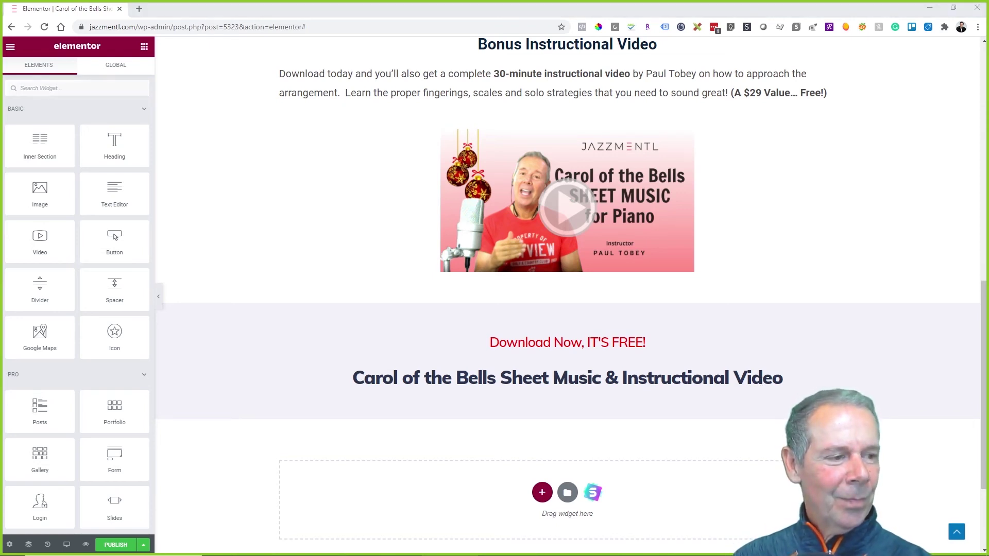
Paste the copied text block with Step 1, Step 2 and Step 3 of the download process below the Carol of the Bells heading
right_click(853, 372)
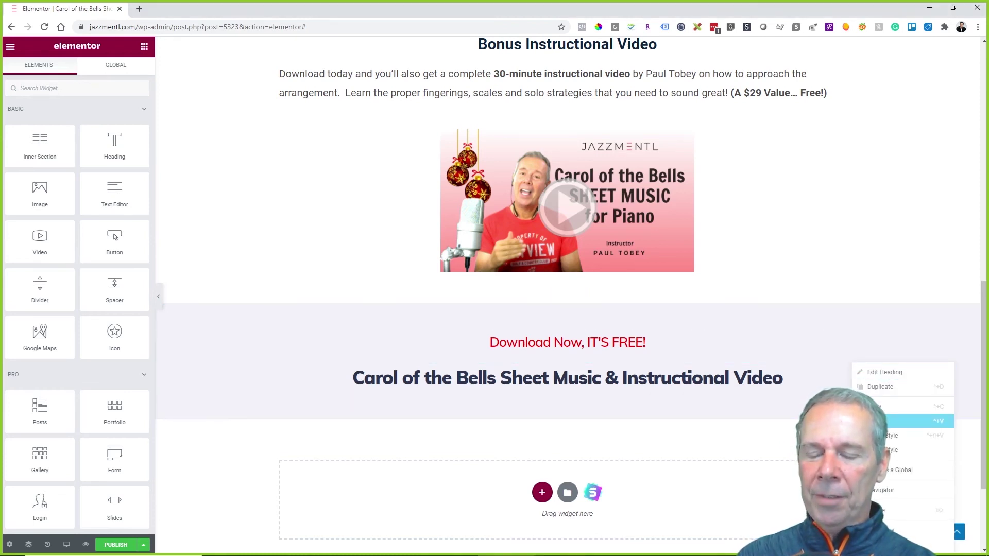
left_click(871, 420)
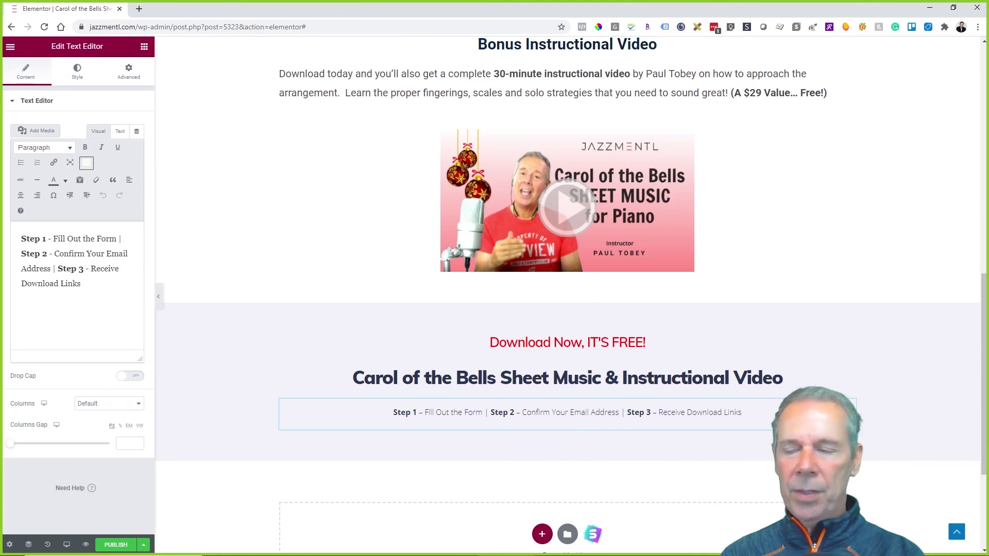
Find the Form widget by searching for "form" and add it below the three-step text in the shaded section
left_click(145, 50)
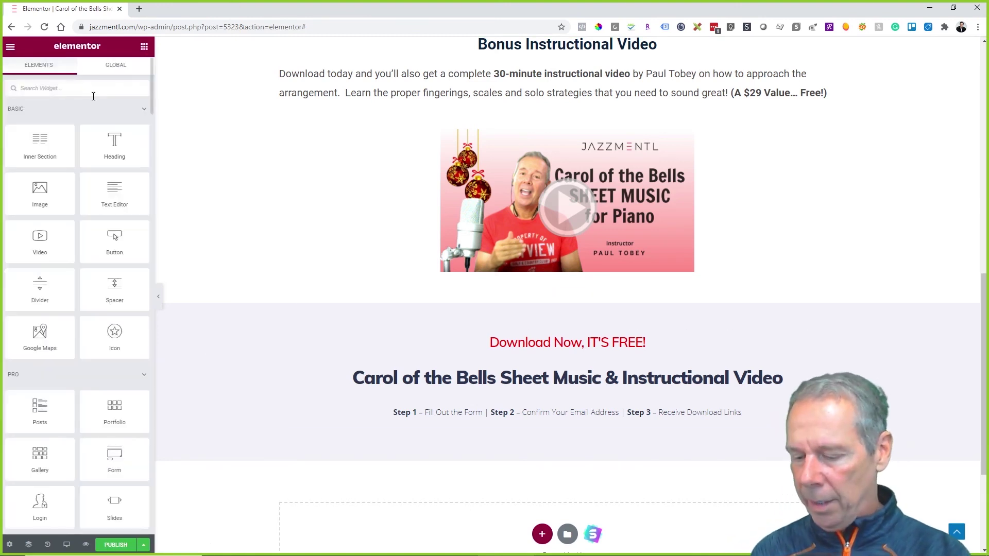
type("fro")
key("BackSpace")
key("BackSpace")
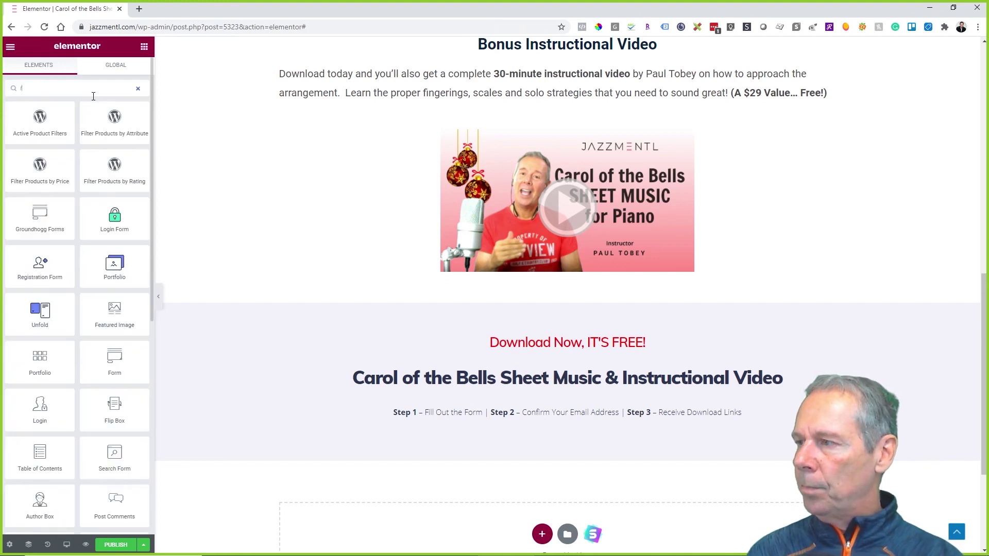
type("orm")
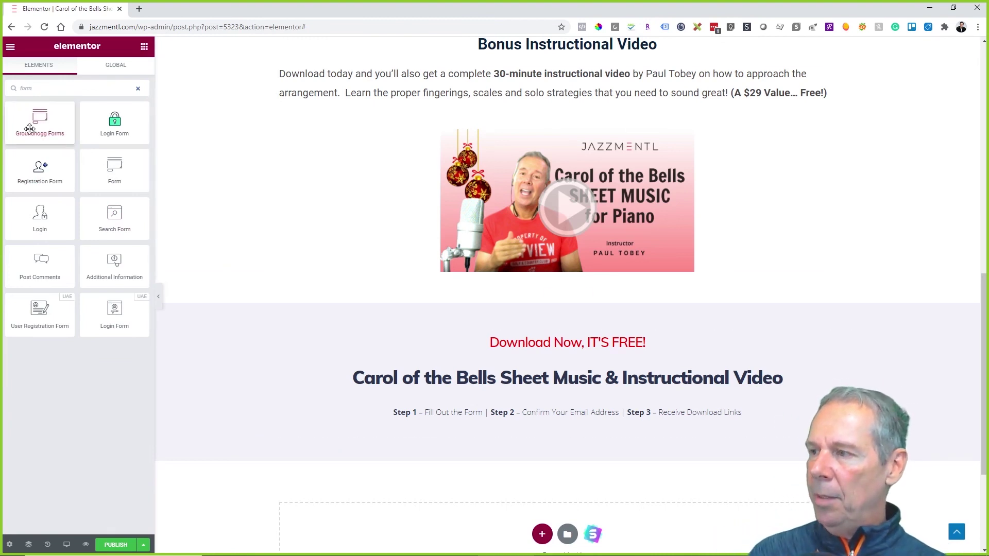
left_click_drag(294, 263, 613, 435)
scroll(551, 420, "down", 1)
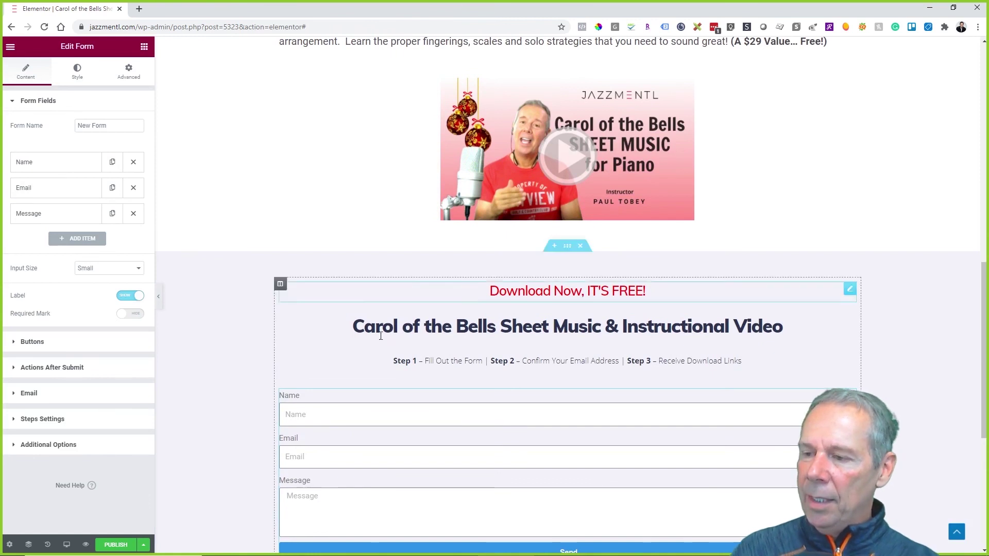
scroll(550, 392, "down", 1)
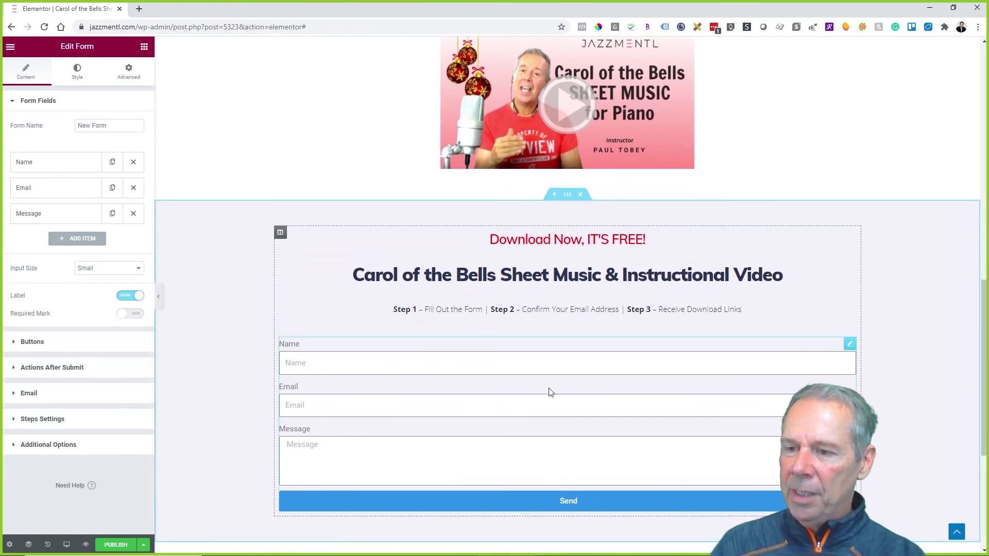
Clear the form's Name field label, set its placeholder to "Full Name" and its column width to 33%
left_click(71, 170)
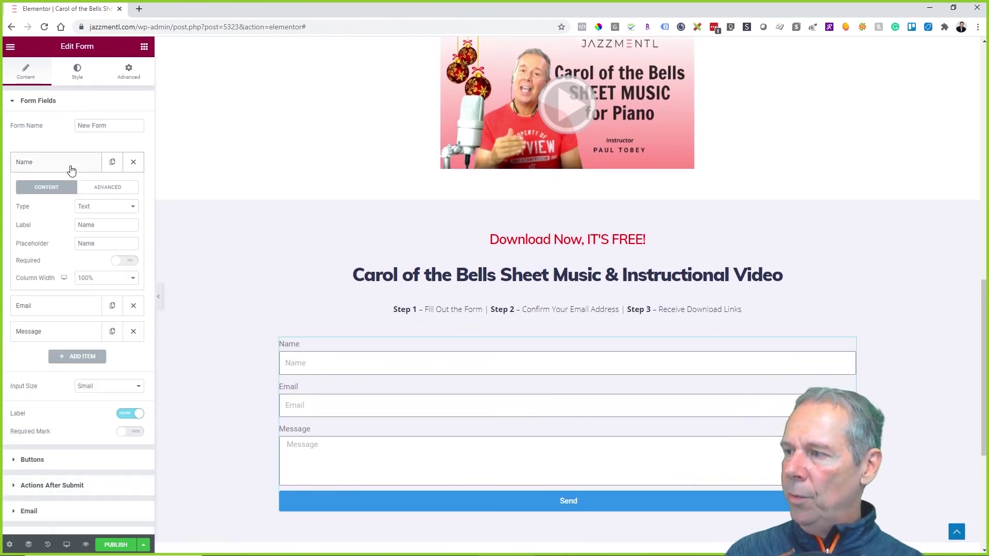
left_click_drag(96, 225, 36, 252)
key("BackSpace")
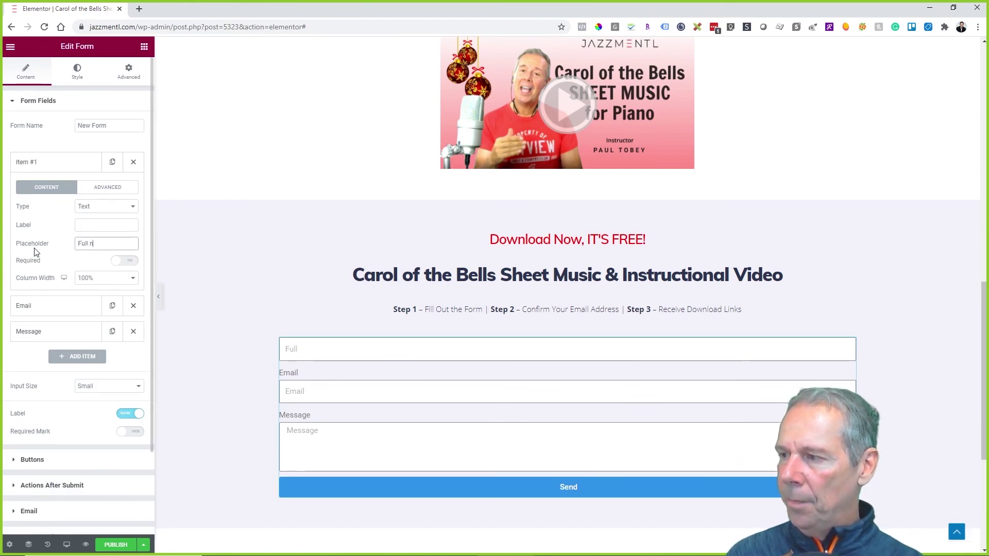
key("BackSpace")
key("BackSpace")
key("BackSpace")
key("BackSpace")
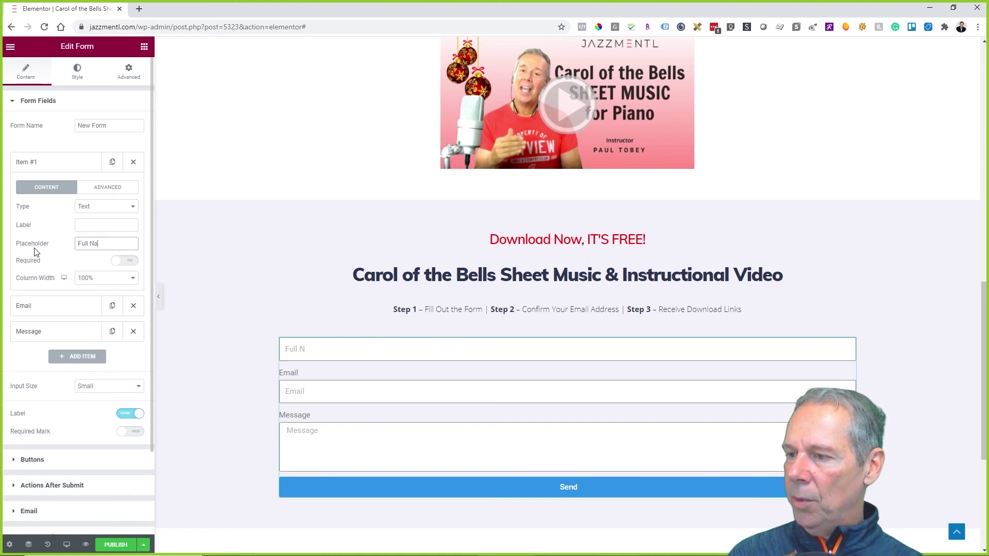
left_click(99, 282)
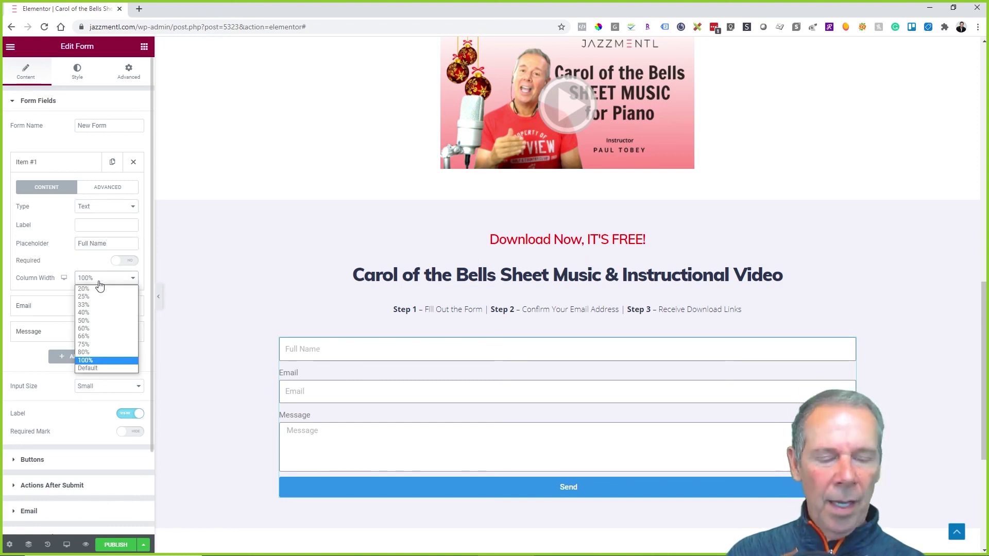
left_click(100, 305)
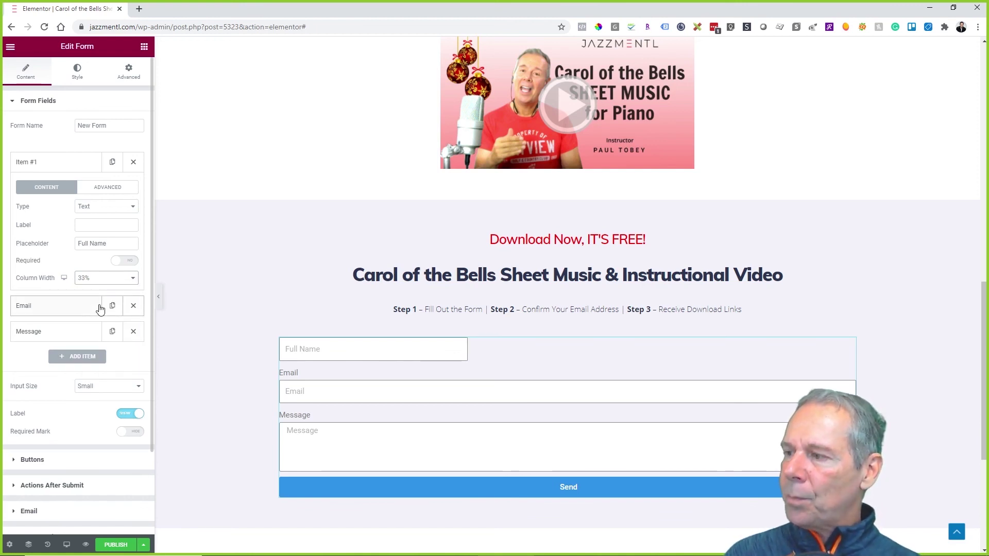
Clear the form's Email field label and set its column width to 33%
left_click(73, 307)
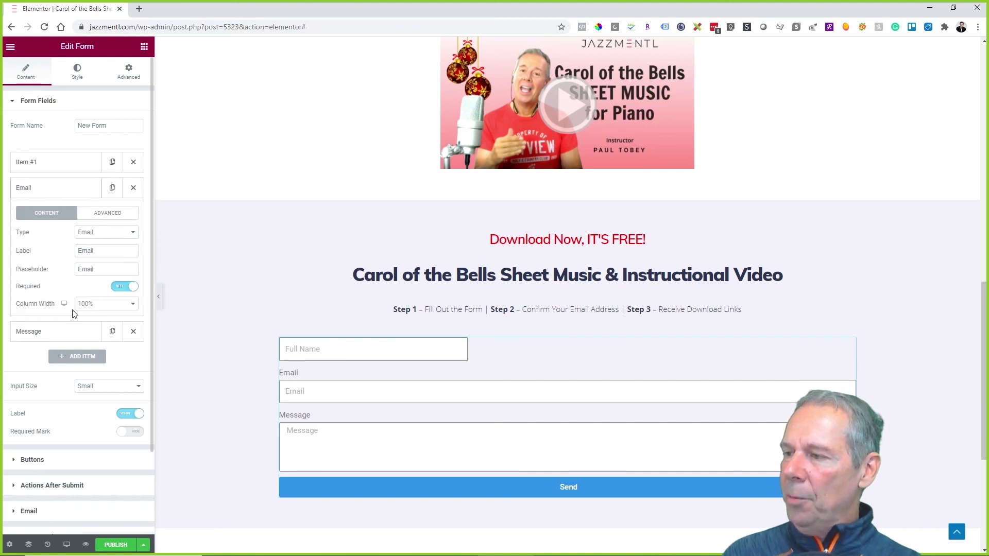
key("BackSpace")
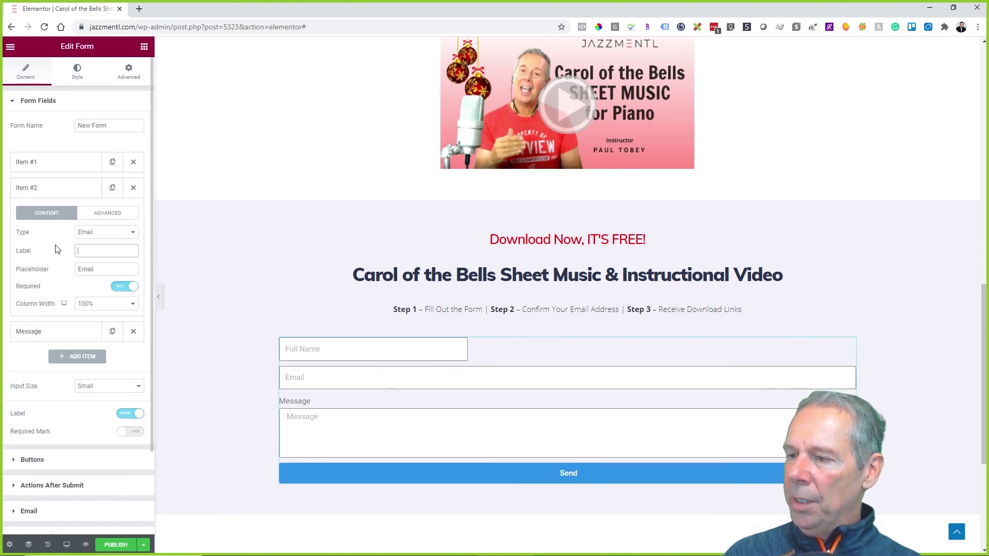
left_click(81, 304)
left_click(85, 384)
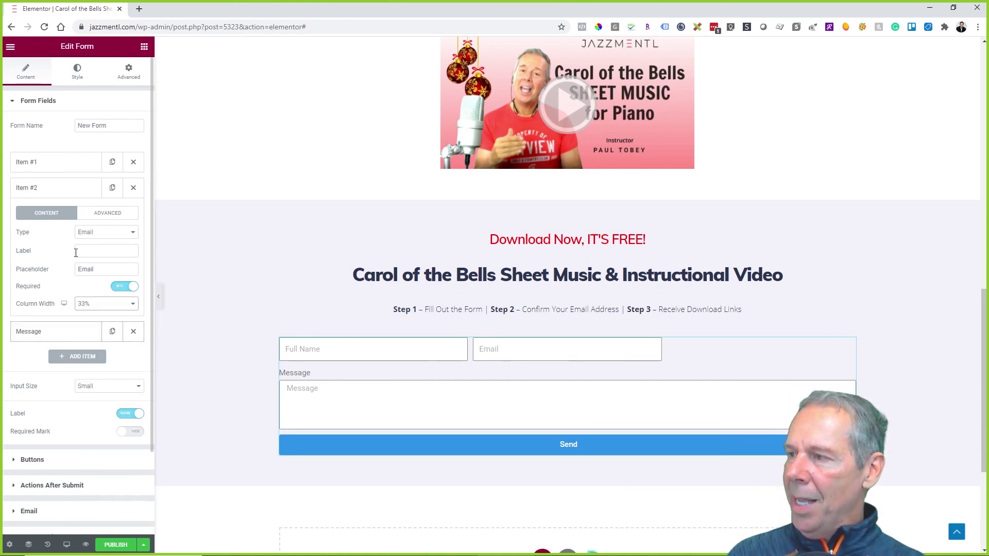
Collapse the email field's settings and delete the Message field from the form
left_click(67, 194)
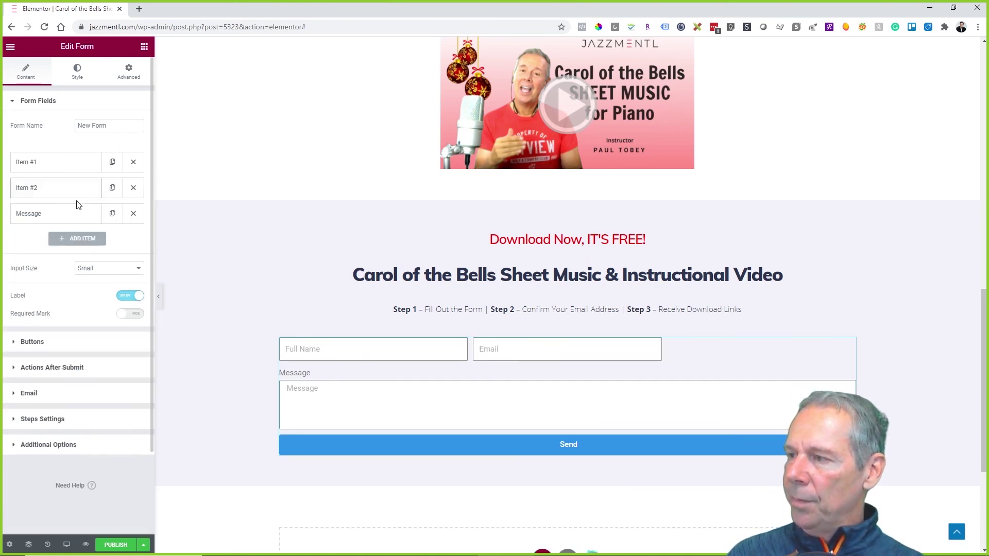
left_click(133, 215)
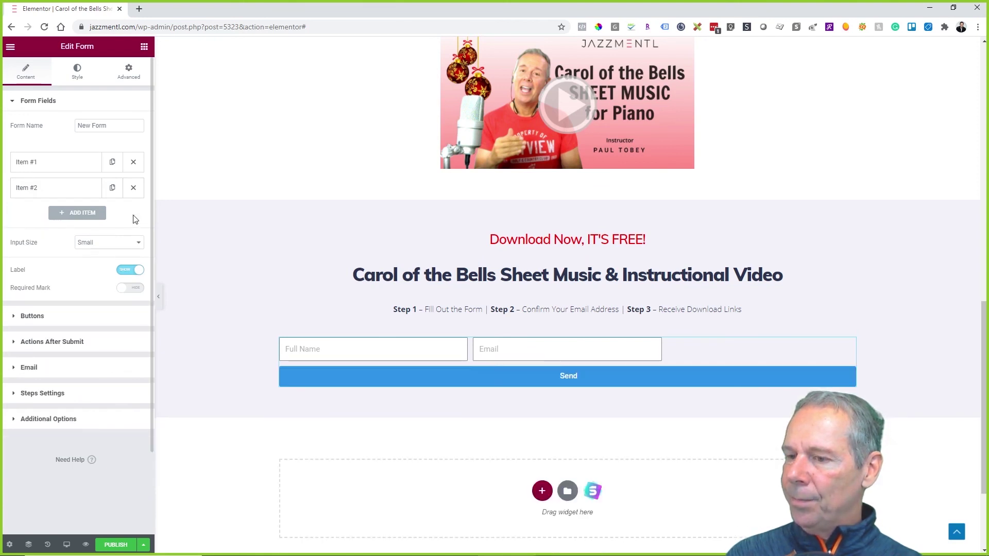
Change the form's submit button text to "Free Instant Access" and set the button's column width to 33%
left_click(47, 322)
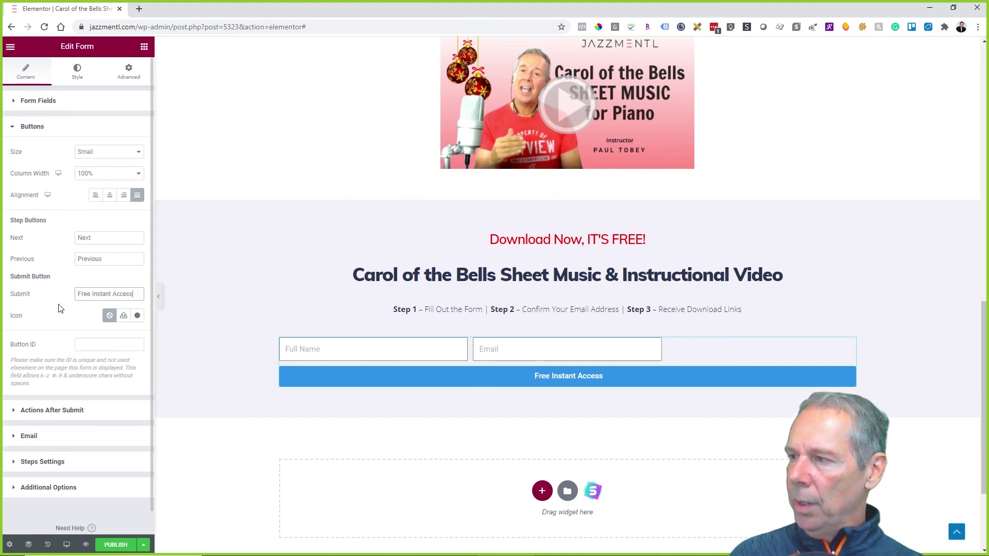
left_click(101, 180)
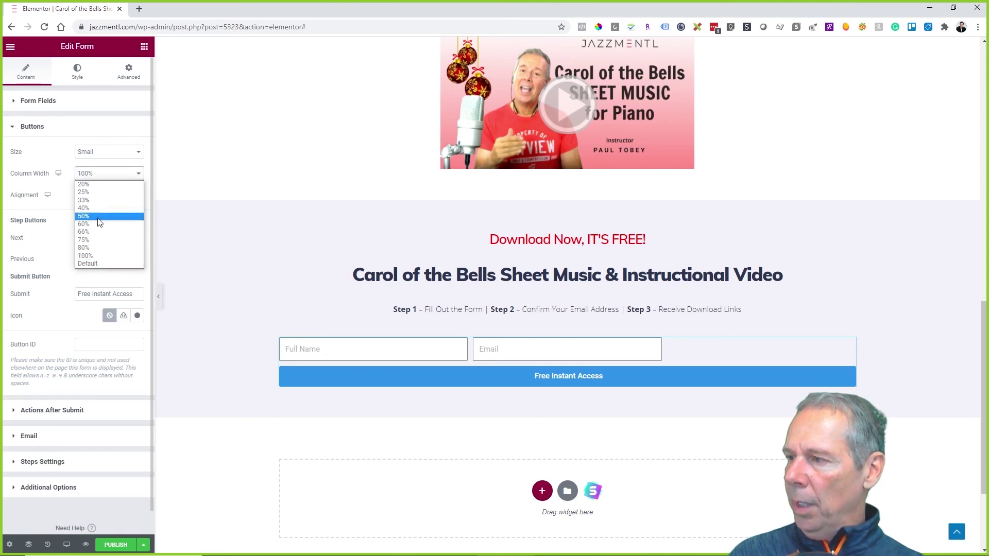
left_click(99, 206)
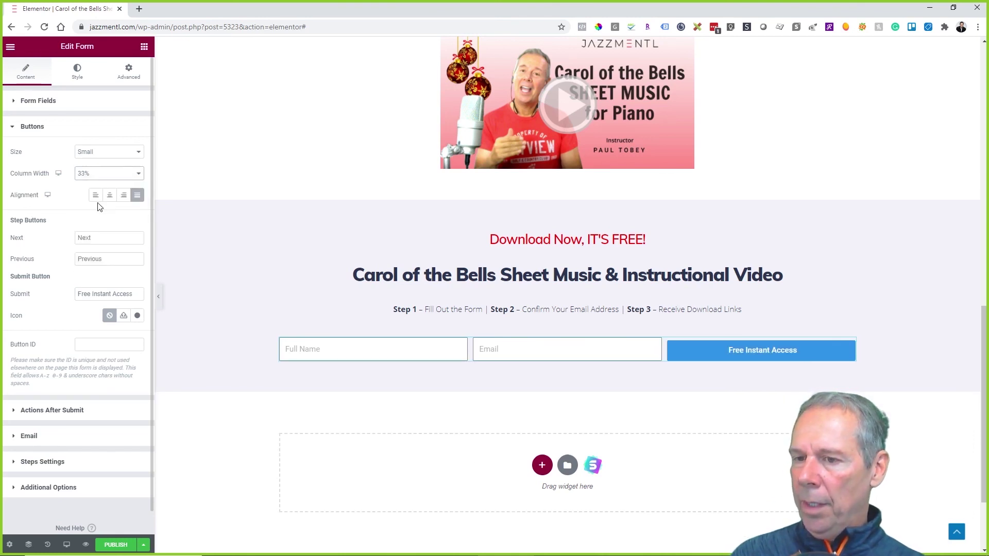
Set the form's button size to Medium and open the style settings for its buttons
left_click(120, 153)
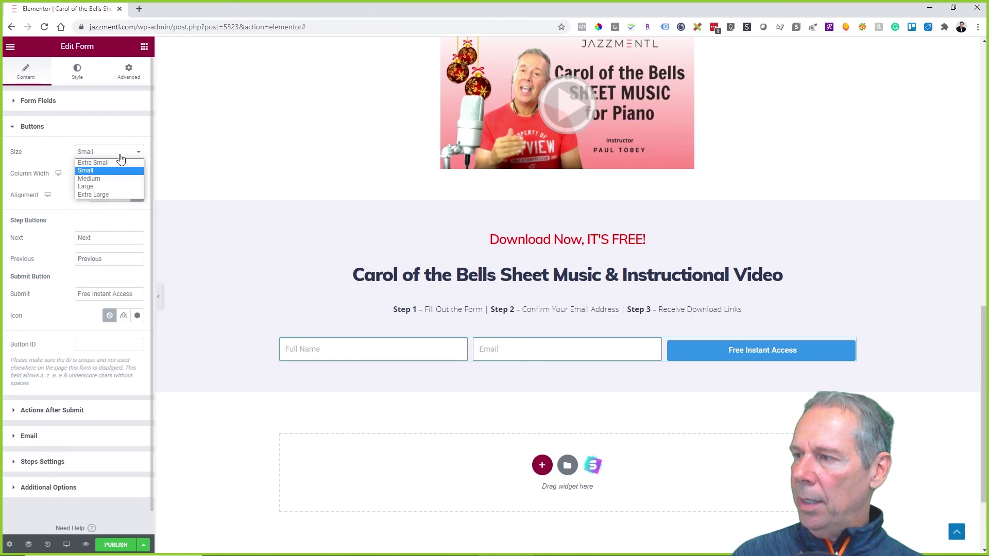
left_click(112, 176)
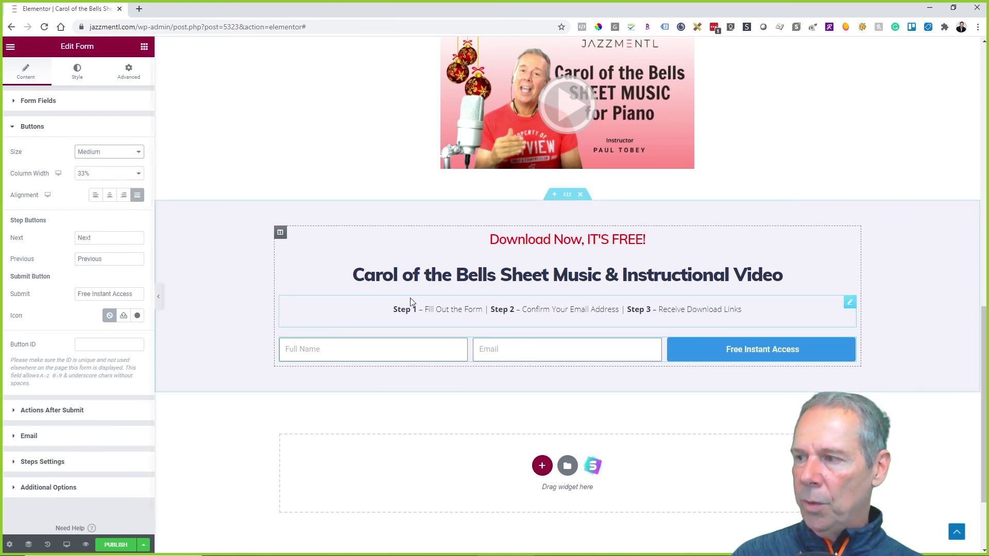
left_click(77, 72)
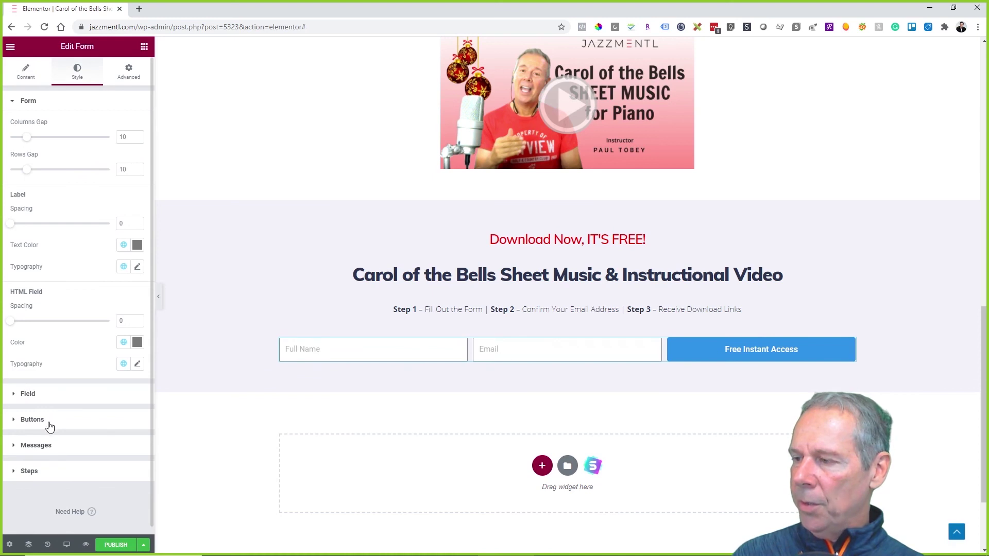
left_click(32, 419)
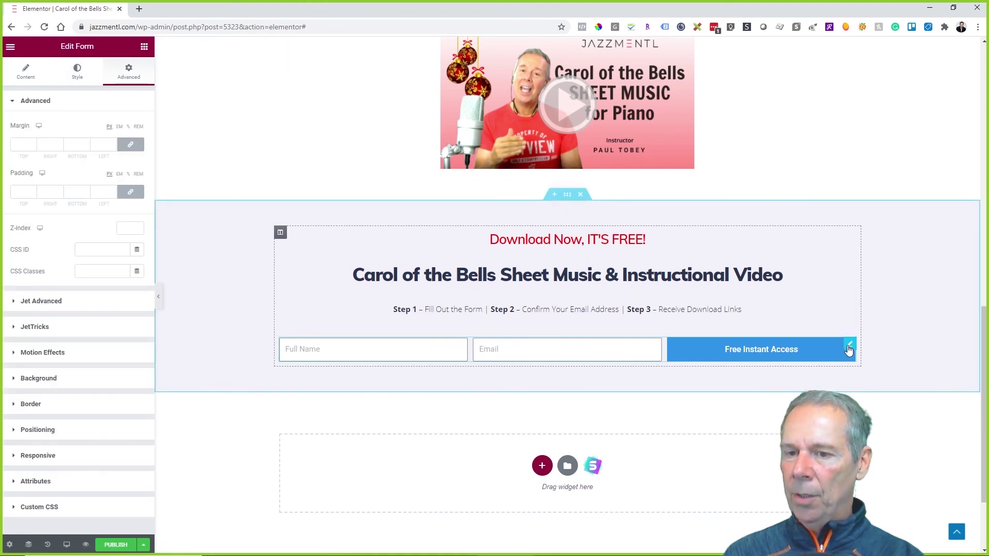
Unlink the form's padding values and set its right and left padding to 150 px each
left_click(131, 192)
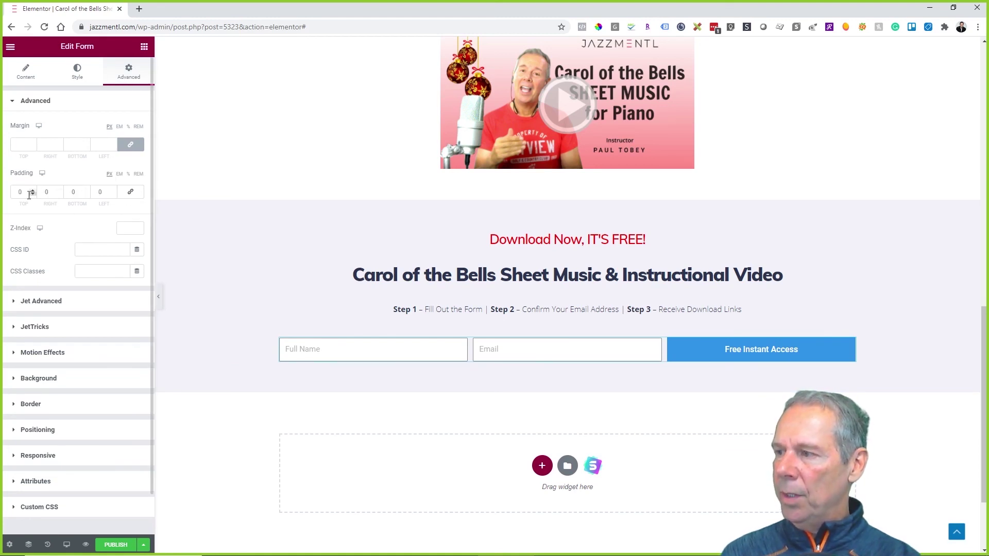
type("100")
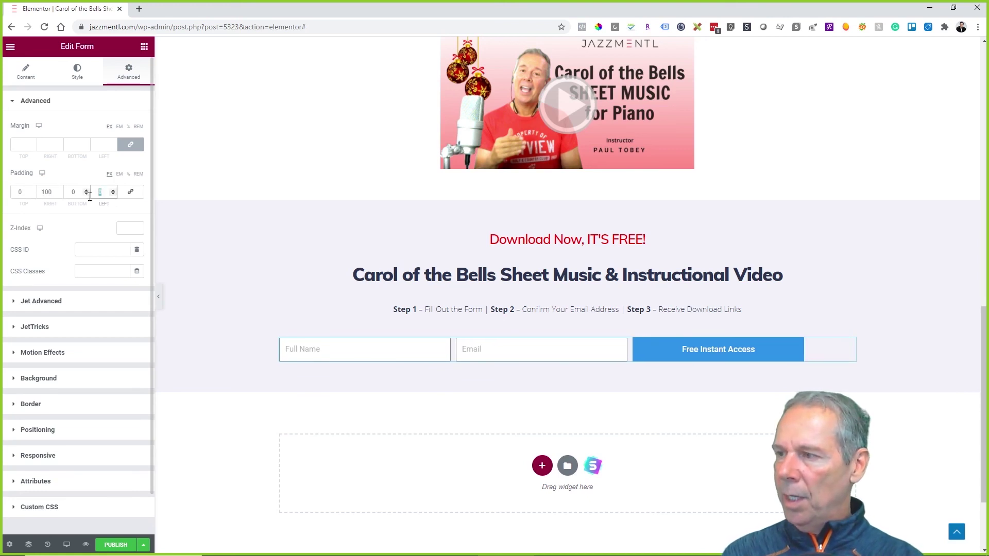
type("100")
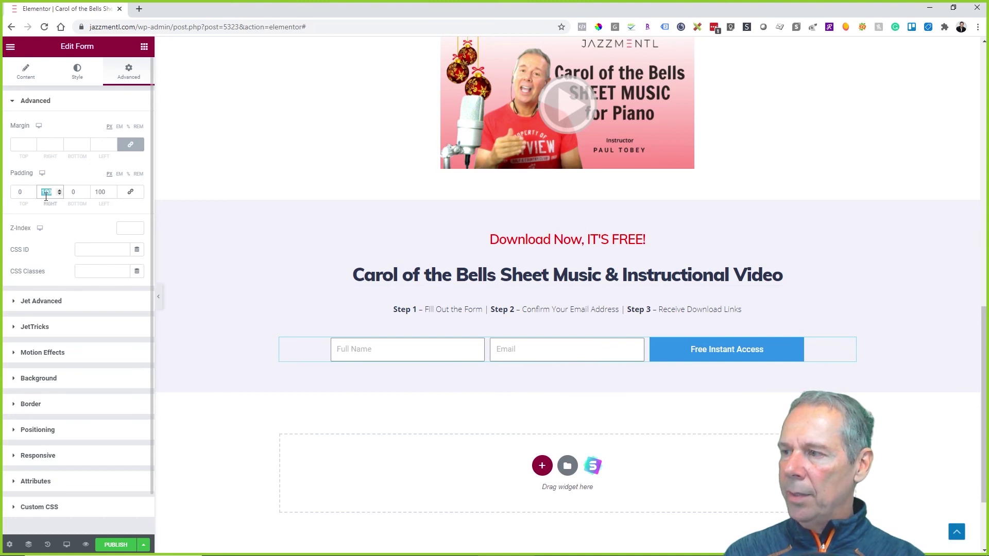
type("150")
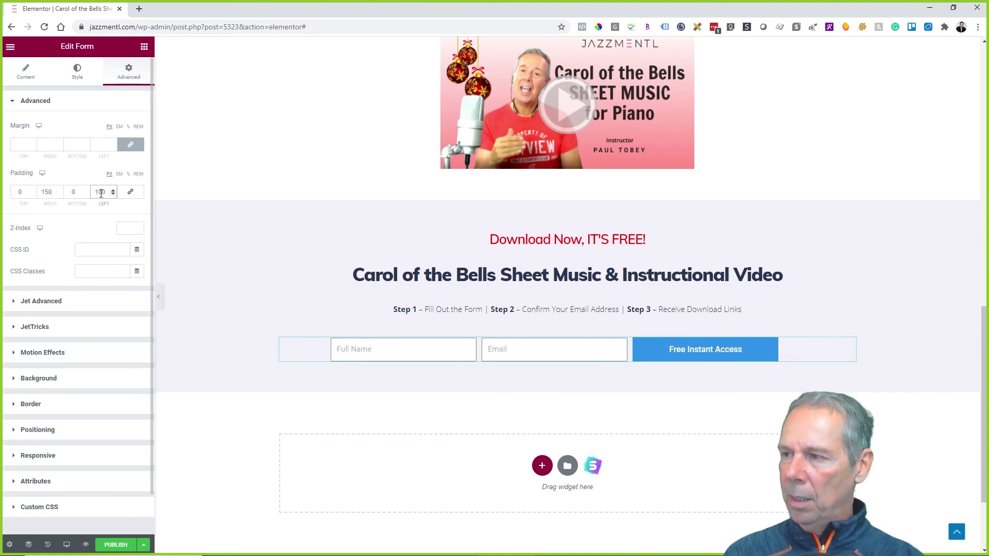
type("150")
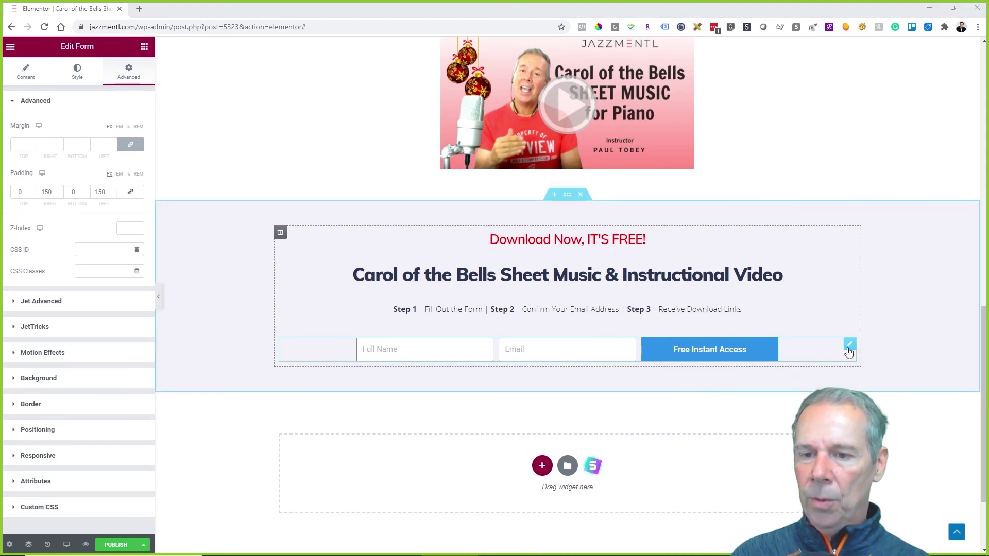
Add a Social Icons widget with Facebook, Twitter and LinkedIn beneath the opt-in form, and reopen the form's settings
right_click(853, 345)
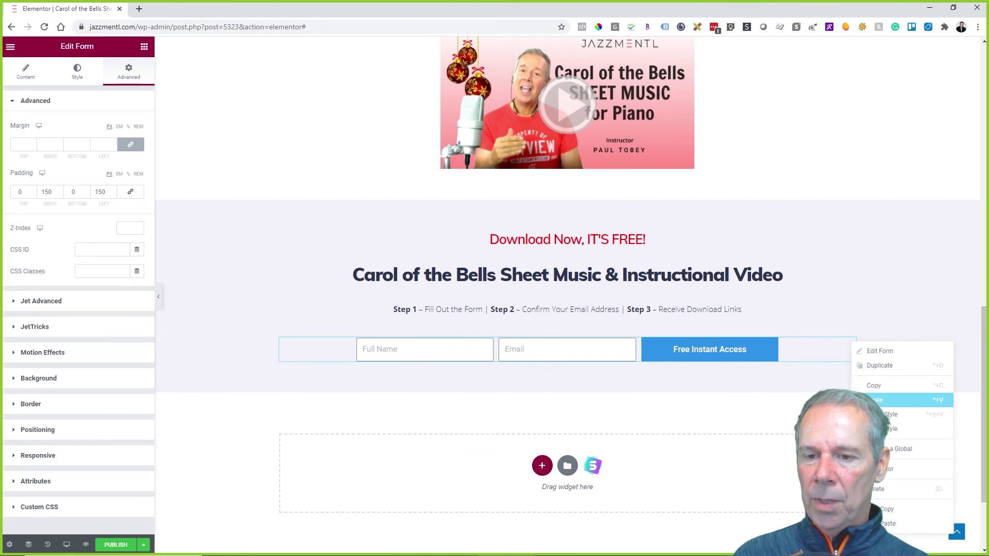
left_click(876, 400)
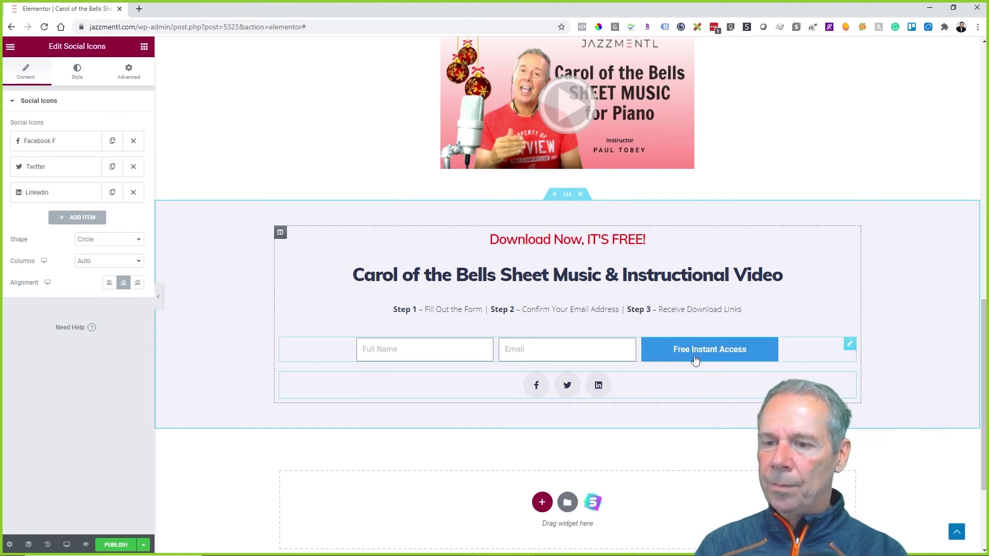
left_click(850, 344)
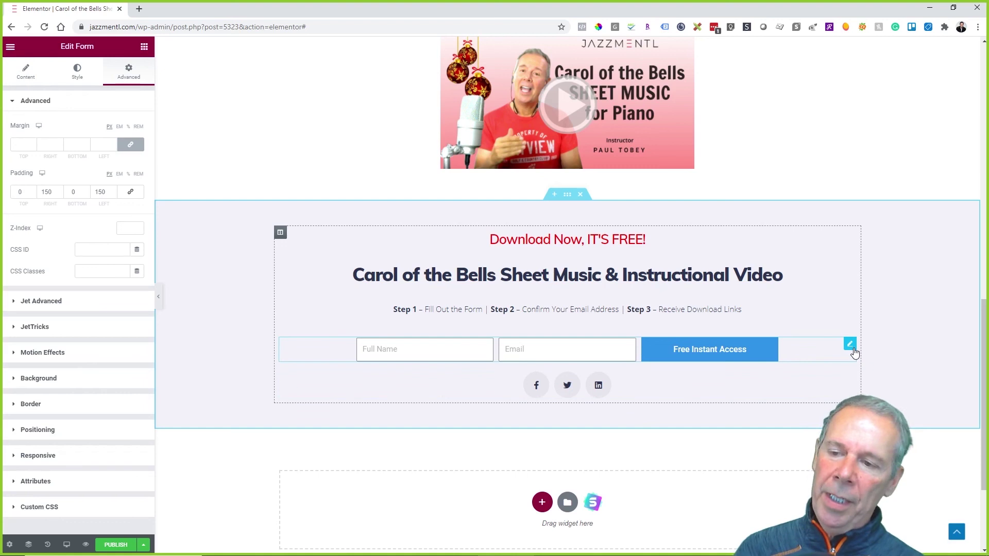